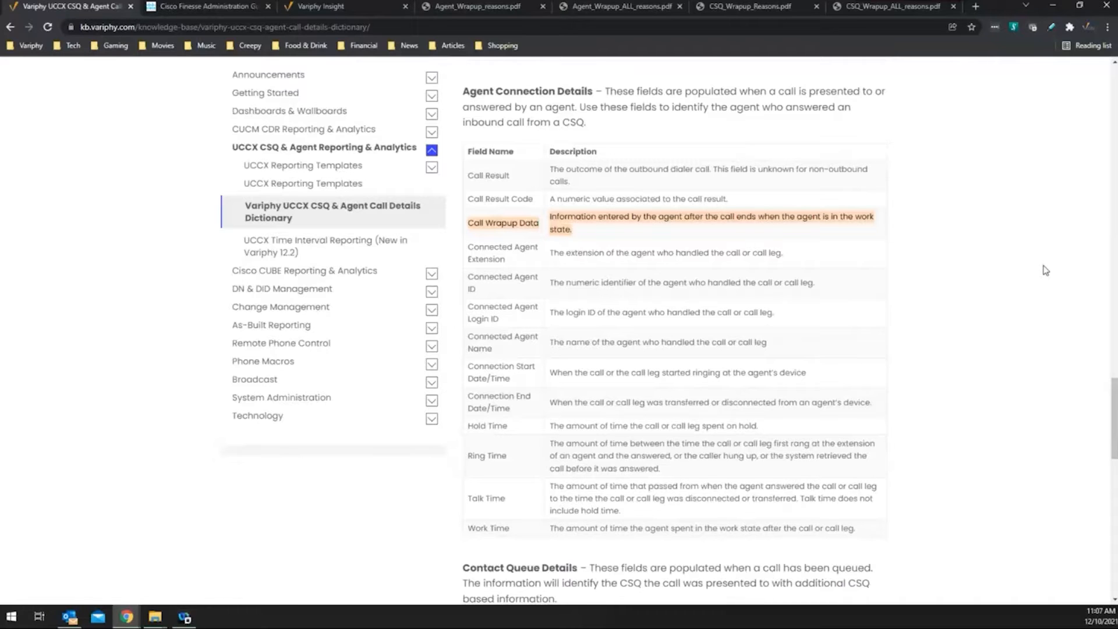
Examine the Call Wrapup Data field description in the Agent Connection Details table of the call details dictionary.
{"action": "scroll", "coordinate": [1042, 267], "scroll_direction": "up", "scroll_amount": 1}
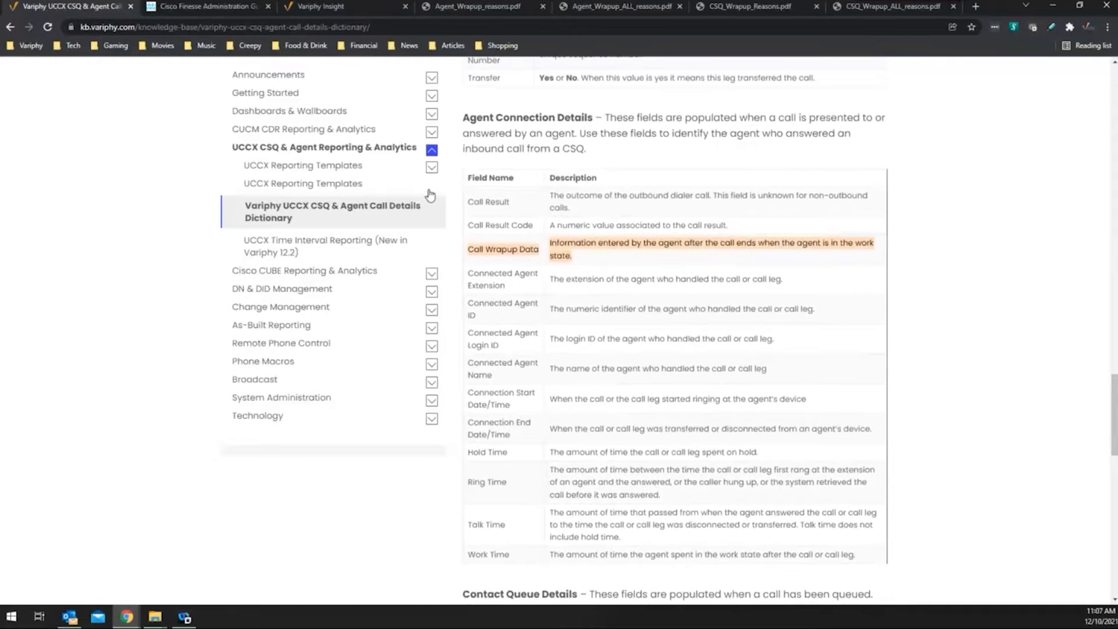
{"action": "left_click_drag", "start_coordinate": [1113, 401], "coordinate": [1052, 400]}
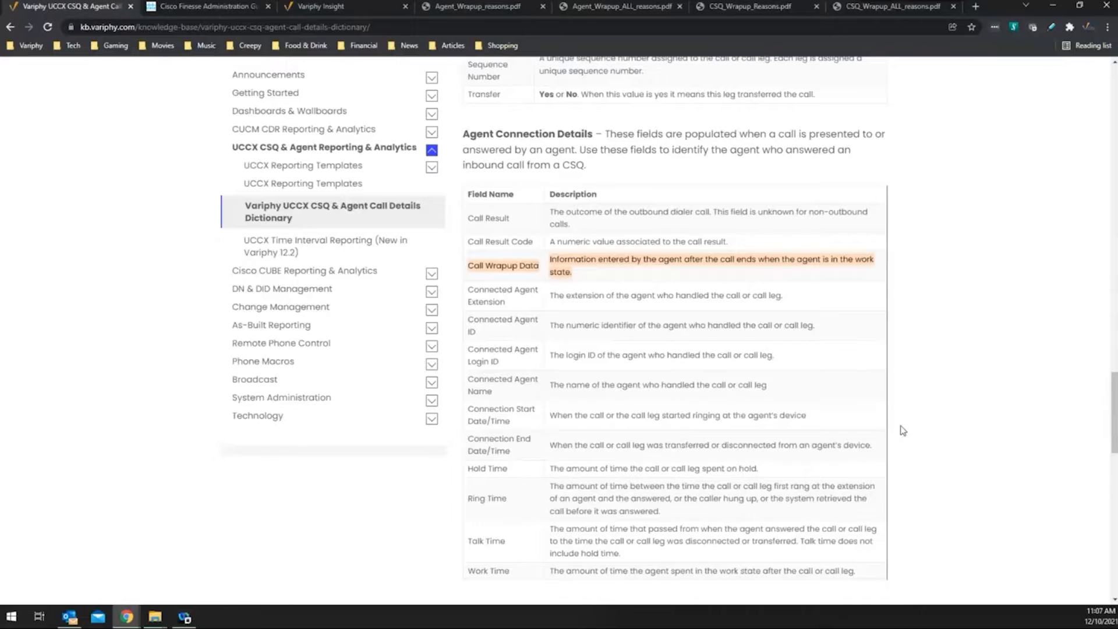
{"action": "scroll", "coordinate": [689, 276], "scroll_direction": "down", "scroll_amount": 1}
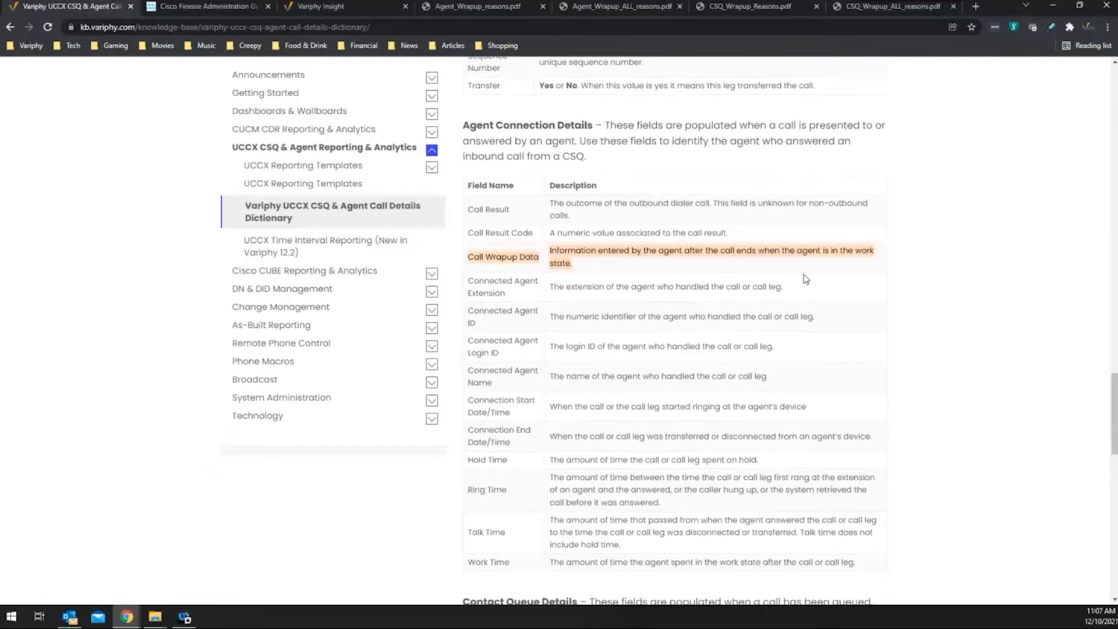
Switch to the Cisco Finesse Administration Guide and read the Wrap-Up Reasons section, including the note on supported maximums.
{"action": "left_click", "coordinate": [192, 7]}
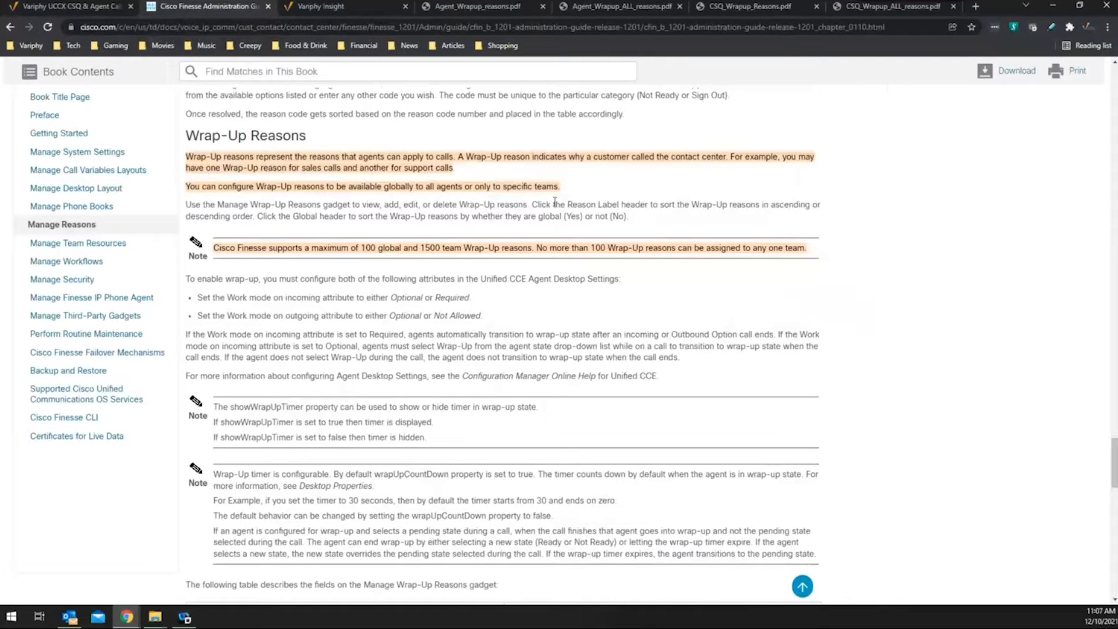
{"action": "scroll", "coordinate": [555, 202], "scroll_direction": "up", "scroll_amount": 1}
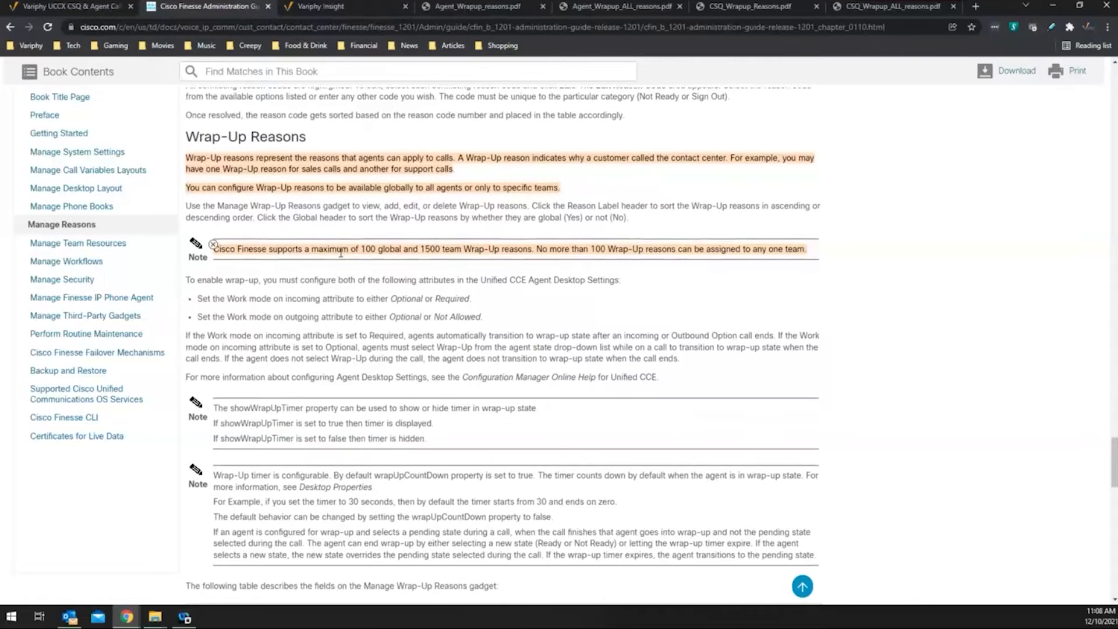
{"action": "scroll", "coordinate": [465, 250], "scroll_direction": "up", "scroll_amount": 1}
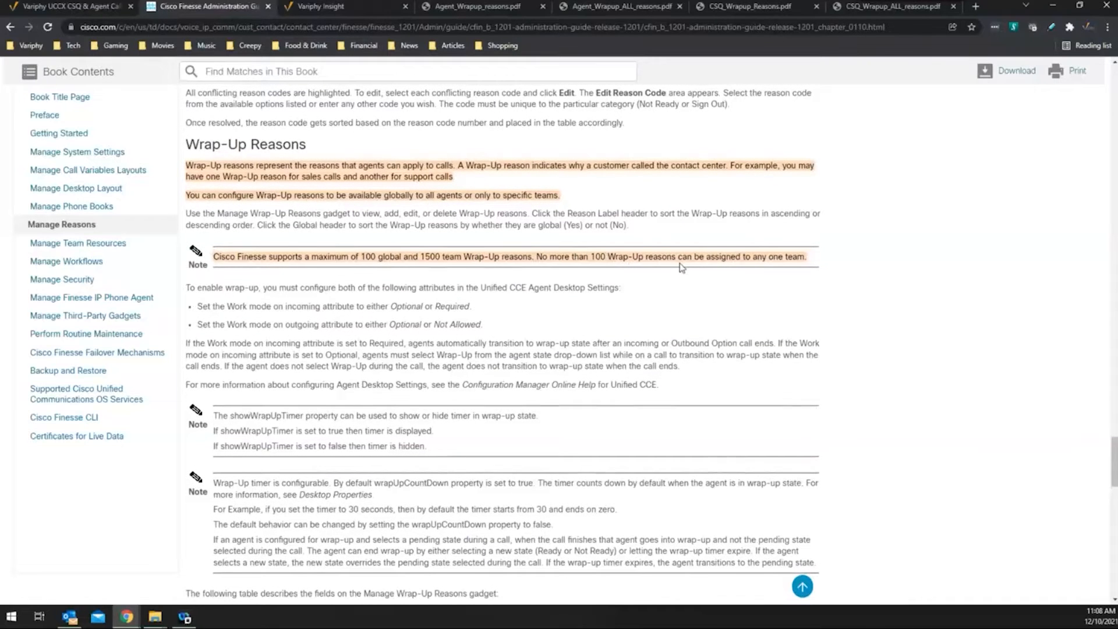
{"action": "scroll", "coordinate": [682, 267], "scroll_direction": "down", "scroll_amount": 1}
{"action": "scroll", "coordinate": [682, 268], "scroll_direction": "up", "scroll_amount": 1}
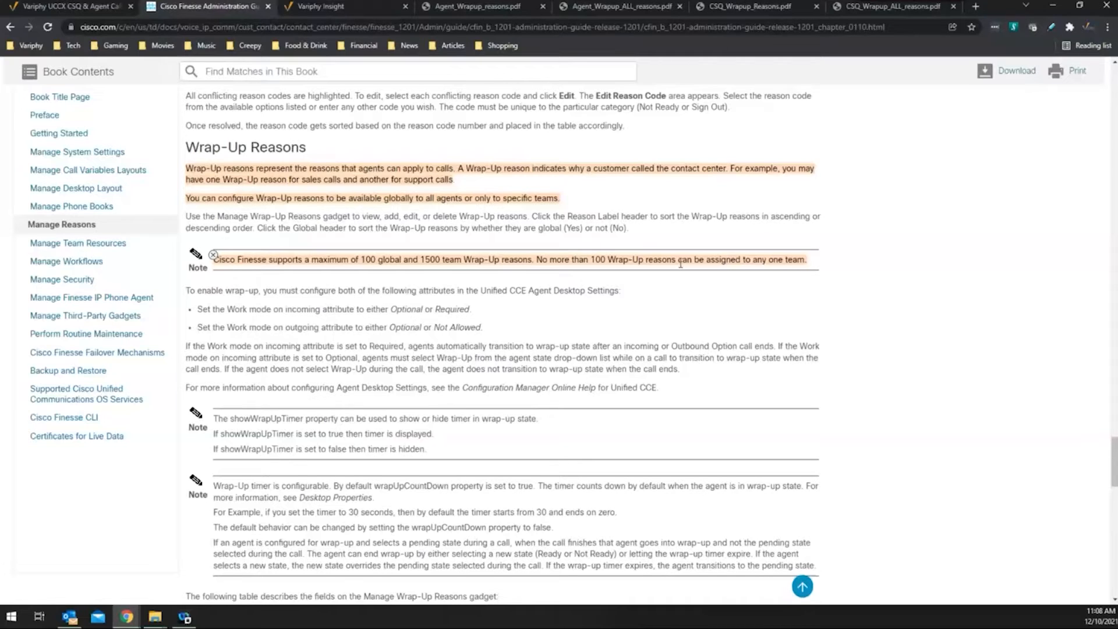
{"action": "scroll", "coordinate": [680, 264], "scroll_direction": "down", "scroll_amount": 1}
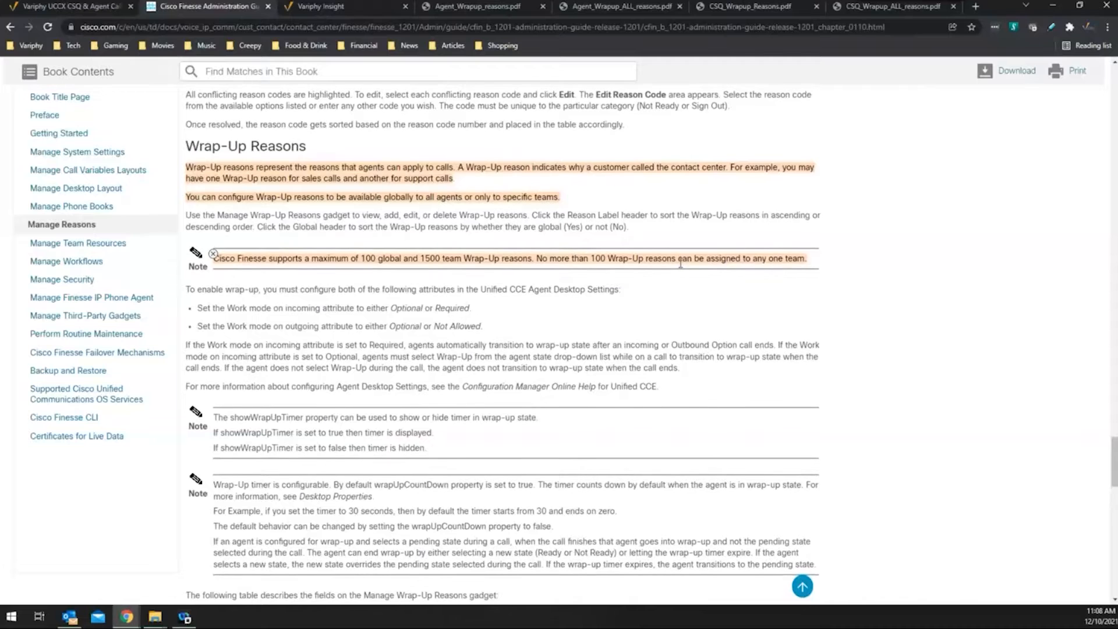
{"action": "scroll", "coordinate": [680, 267], "scroll_direction": "down", "scroll_amount": 1}
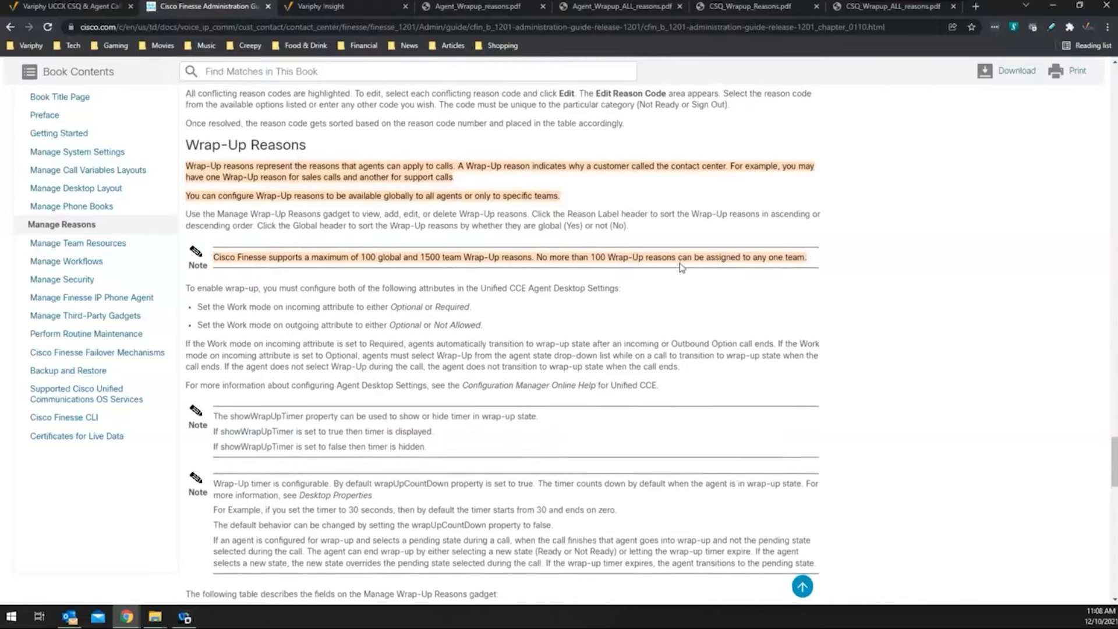
{"action": "scroll", "coordinate": [682, 268], "scroll_direction": "down", "scroll_amount": 1}
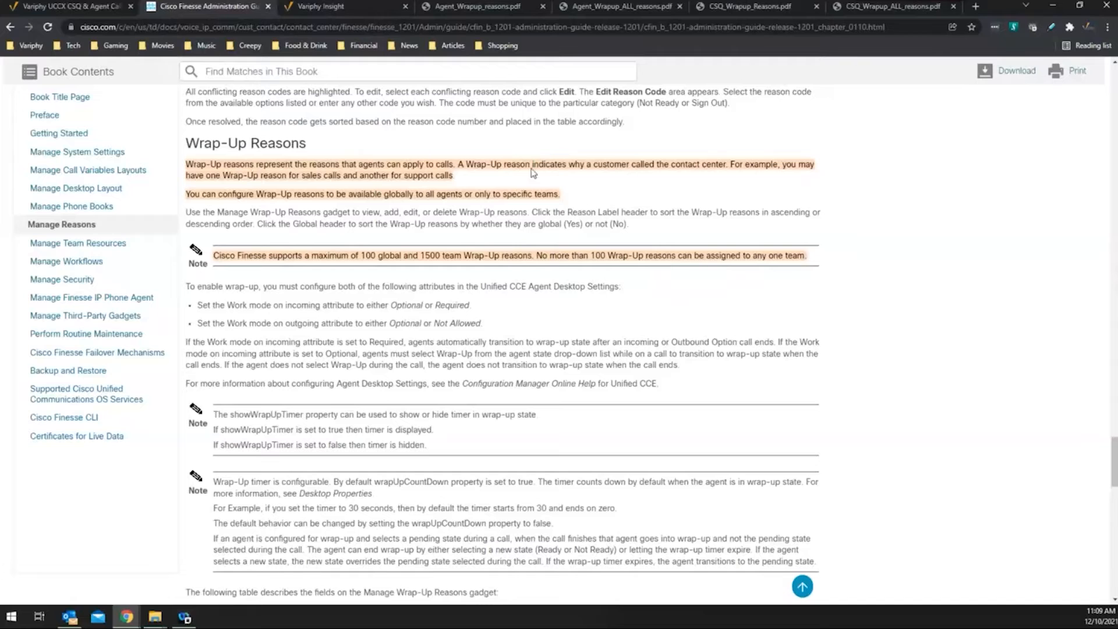
Switch to the Variphy Insight dashboard and examine the summary and per-CSQ rows of the "CSQ WU Reason - ALL" and "Creating Ticket" widgets.
{"action": "left_click", "coordinate": [318, 6]}
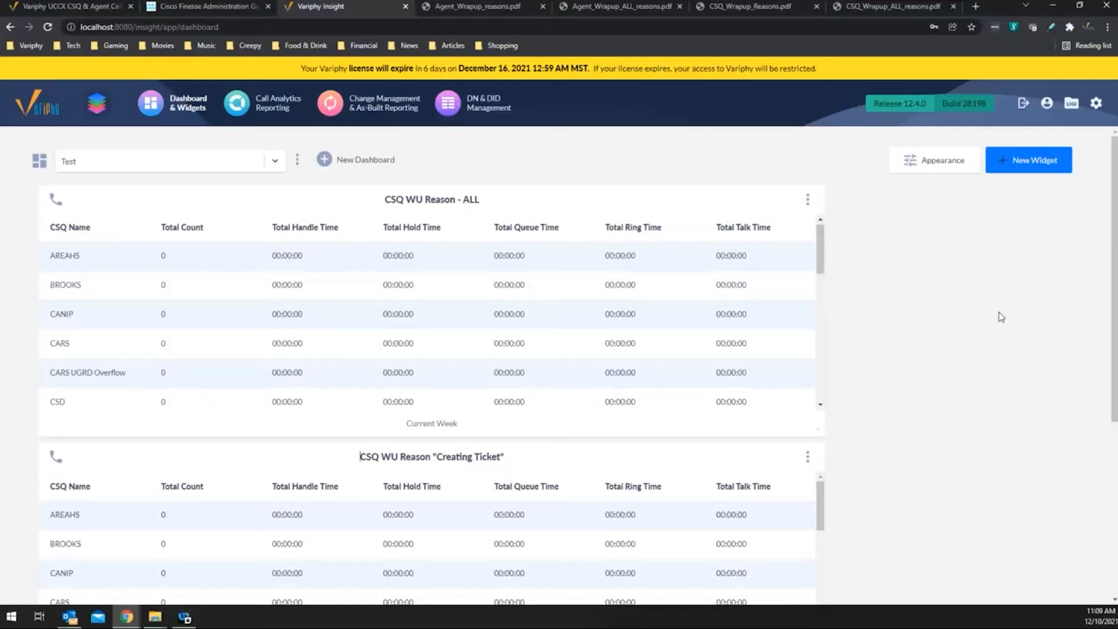
{"action": "scroll", "coordinate": [1001, 317], "scroll_direction": "down", "scroll_amount": 1}
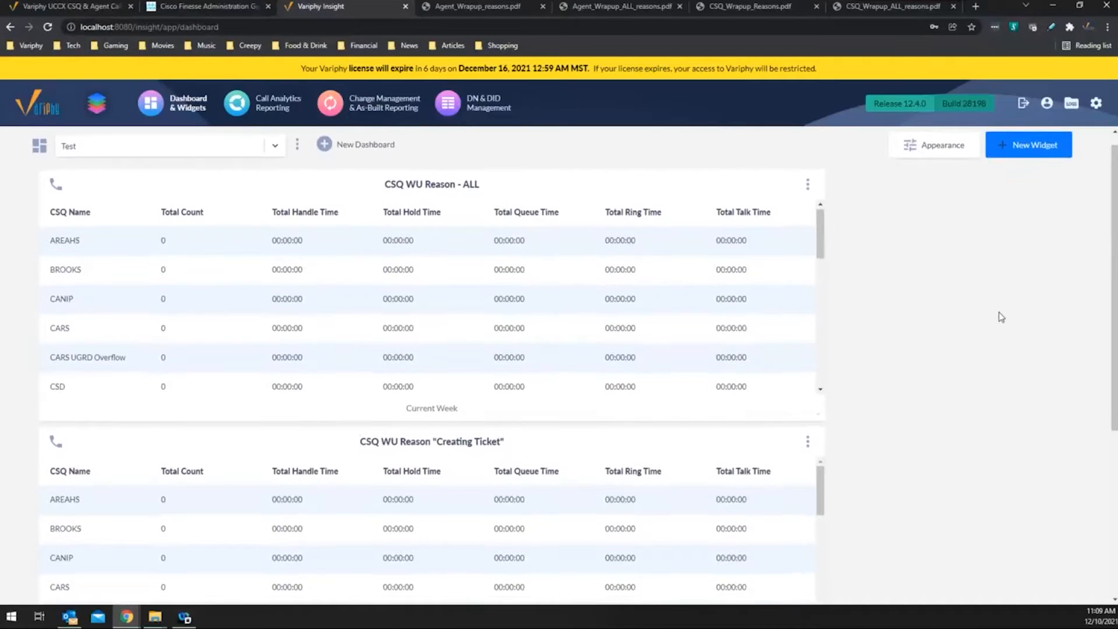
{"action": "scroll", "coordinate": [1000, 317], "scroll_direction": "down", "scroll_amount": 1}
{"action": "scroll", "coordinate": [1001, 317], "scroll_direction": "up", "scroll_amount": 1}
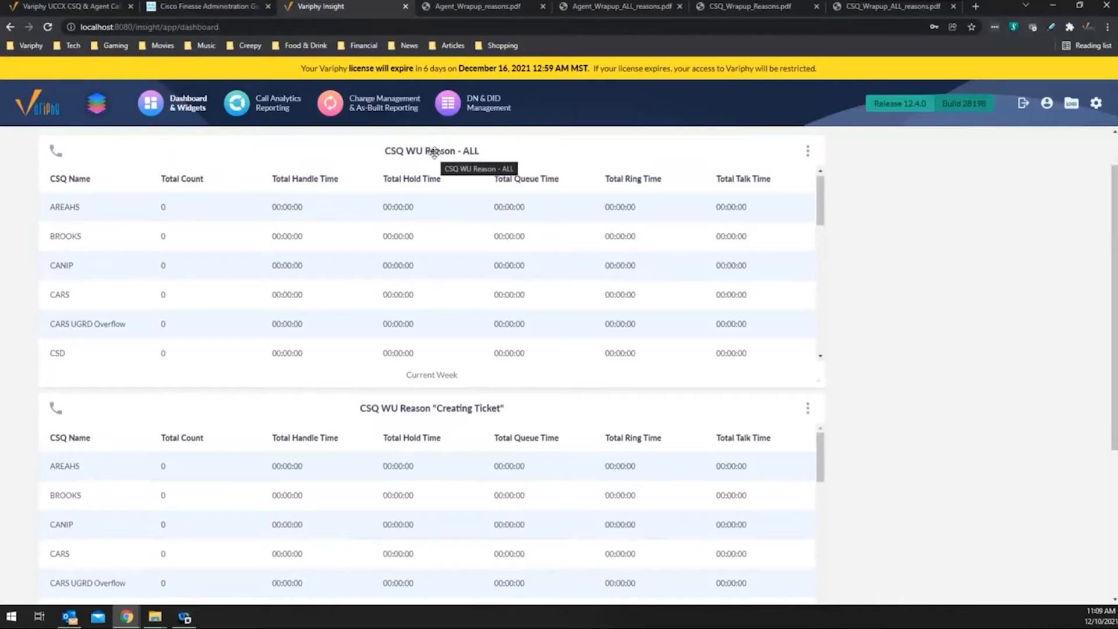
{"action": "left_click_drag", "start_coordinate": [819, 191], "coordinate": [820, 347]}
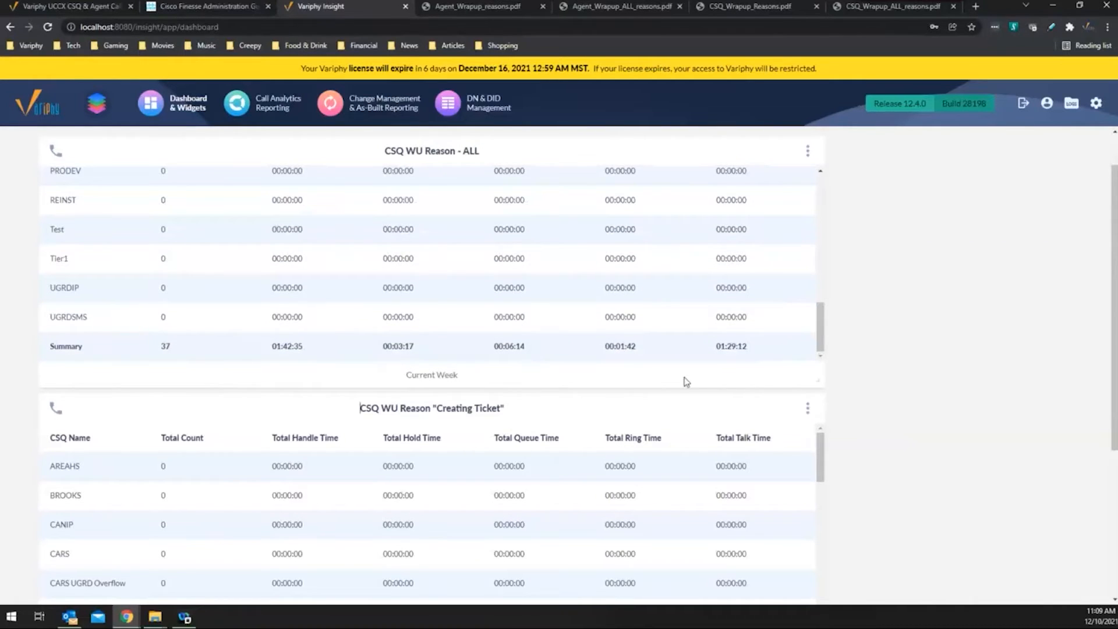
{"action": "scroll", "coordinate": [756, 394], "scroll_direction": "down", "scroll_amount": 2}
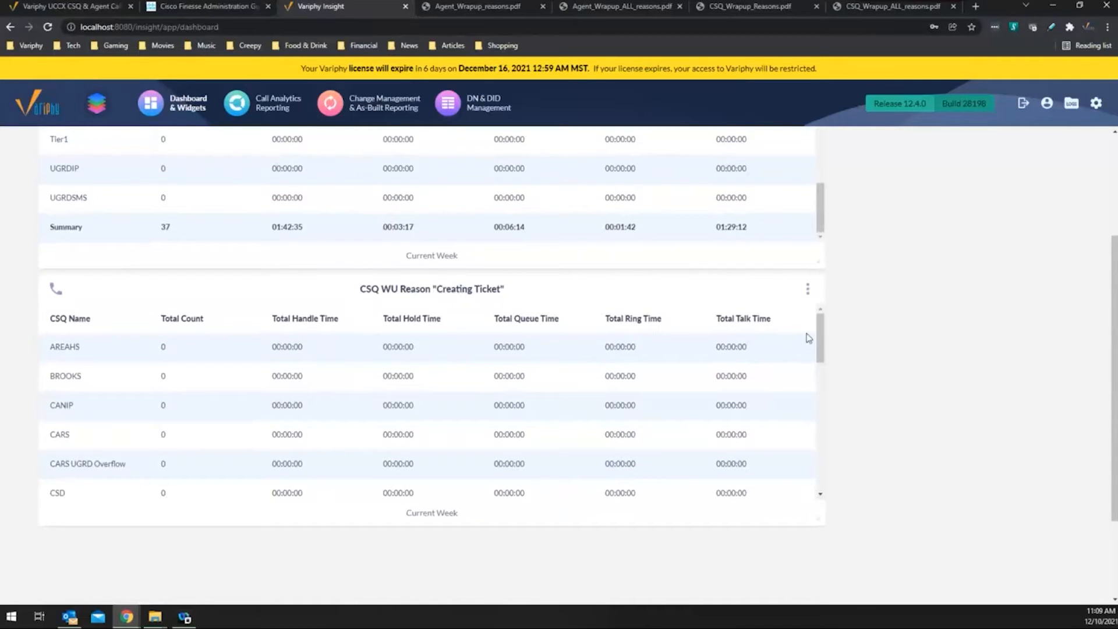
{"action": "scroll", "coordinate": [809, 349], "scroll_direction": "down", "scroll_amount": 10}
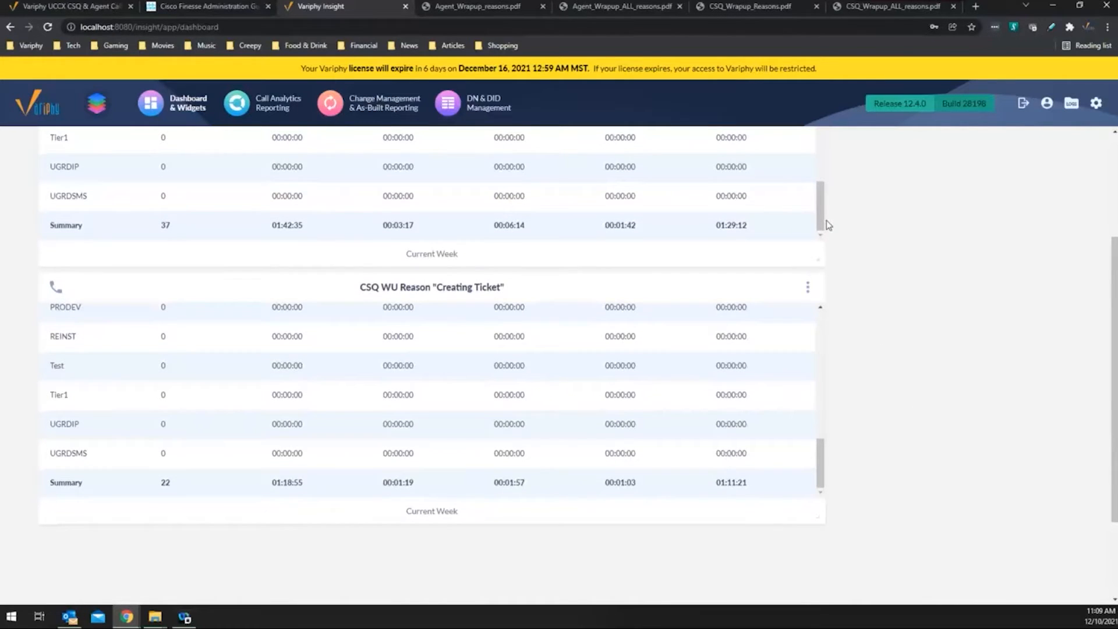
{"action": "scroll", "coordinate": [819, 205], "scroll_direction": "up", "scroll_amount": 3}
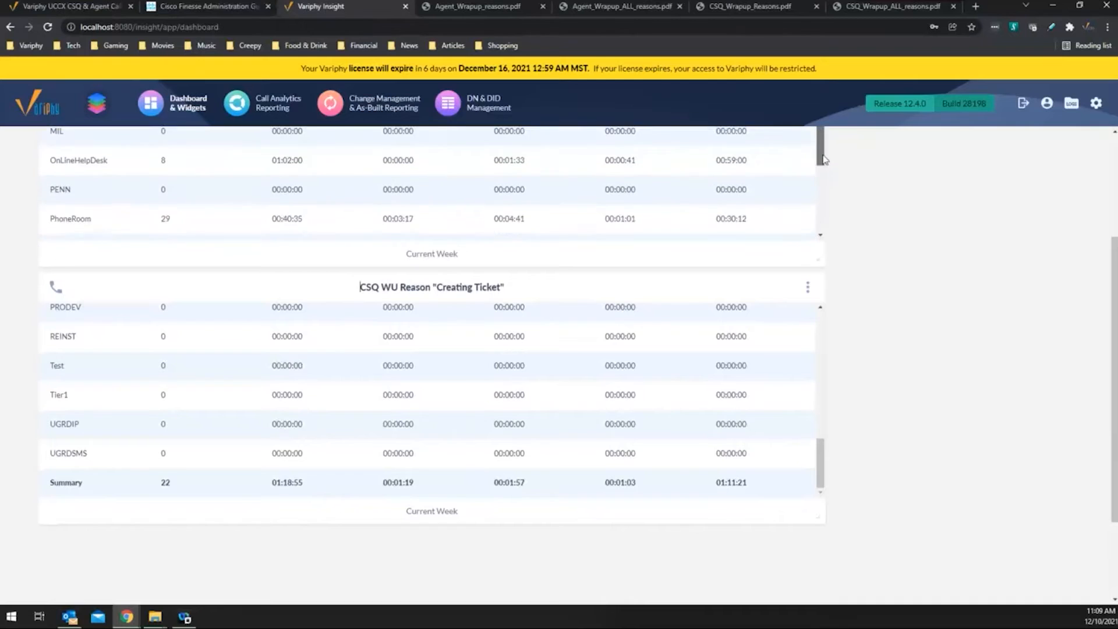
{"action": "scroll", "coordinate": [980, 252], "scroll_direction": "up", "scroll_amount": 3}
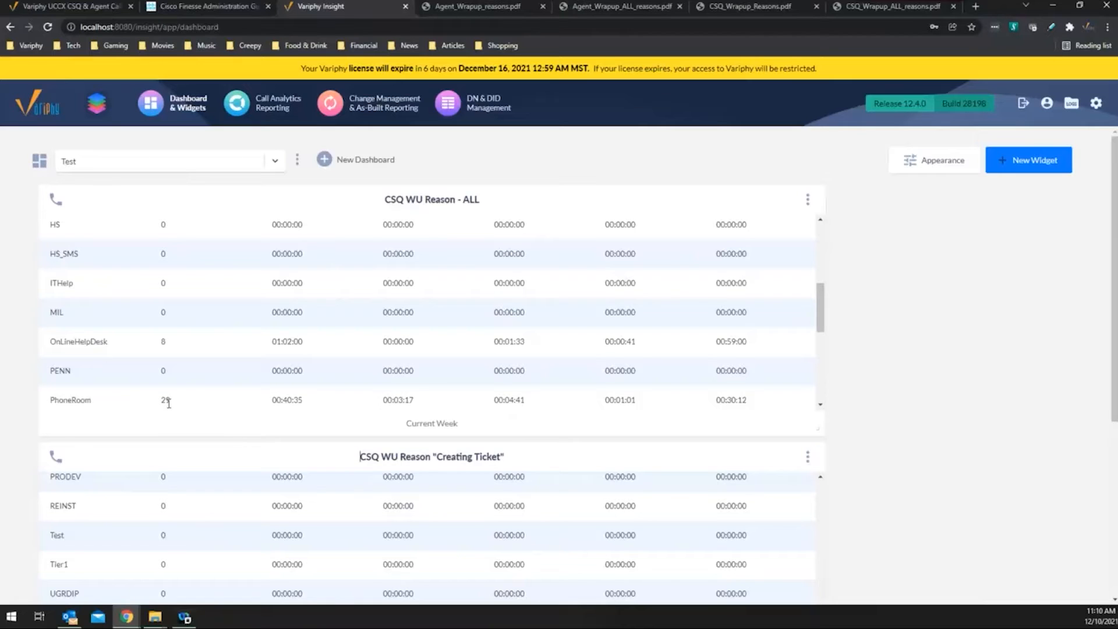
Review the configuration, selected CSQs and wrap-up search set of the "CSQ WU Reason - ALL" widget, closing it without saving.
{"action": "left_click", "coordinate": [808, 204]}
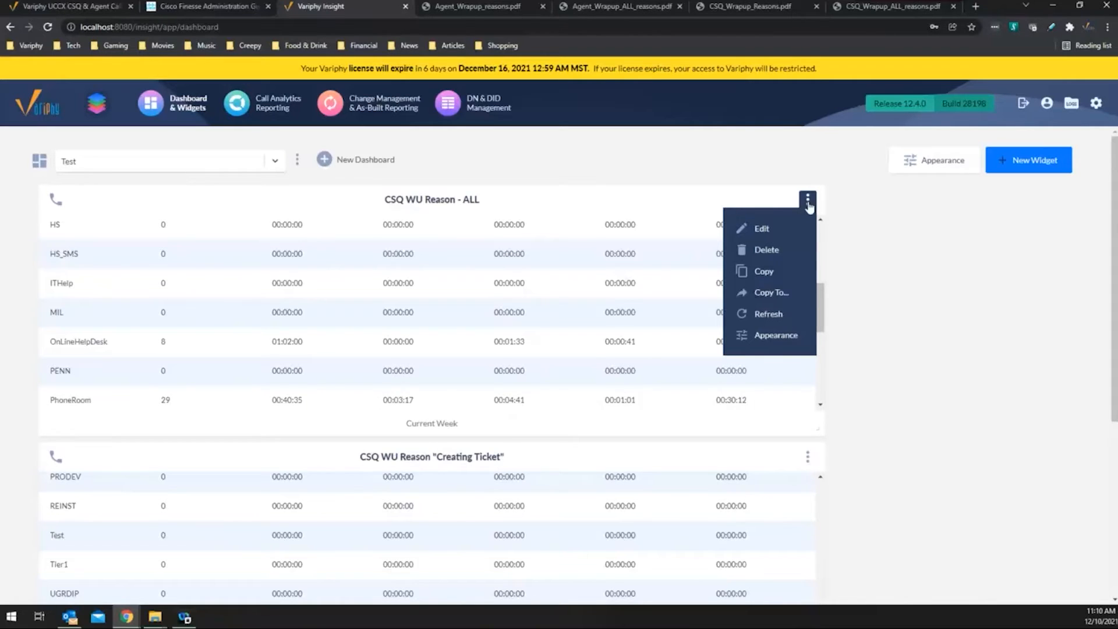
{"action": "left_click", "coordinate": [758, 230]}
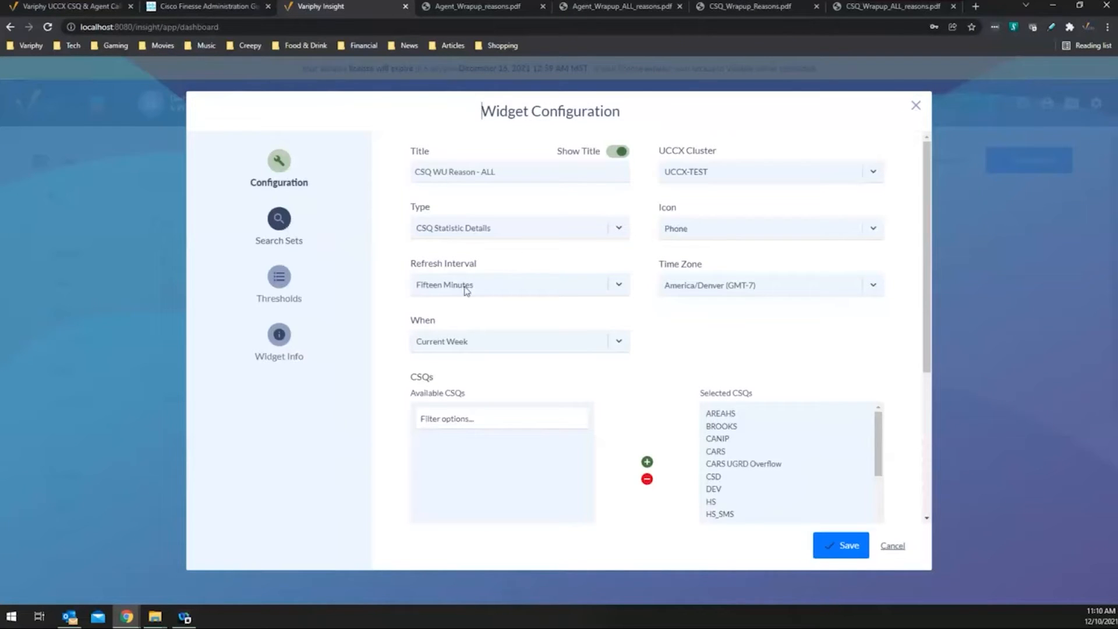
{"action": "mouse_move", "coordinate": [878, 444]}
{"action": "left_mouse_down"}
{"action": "mouse_move", "coordinate": [879, 511]}
{"action": "mouse_move", "coordinate": [879, 443]}
{"action": "left_mouse_up"}
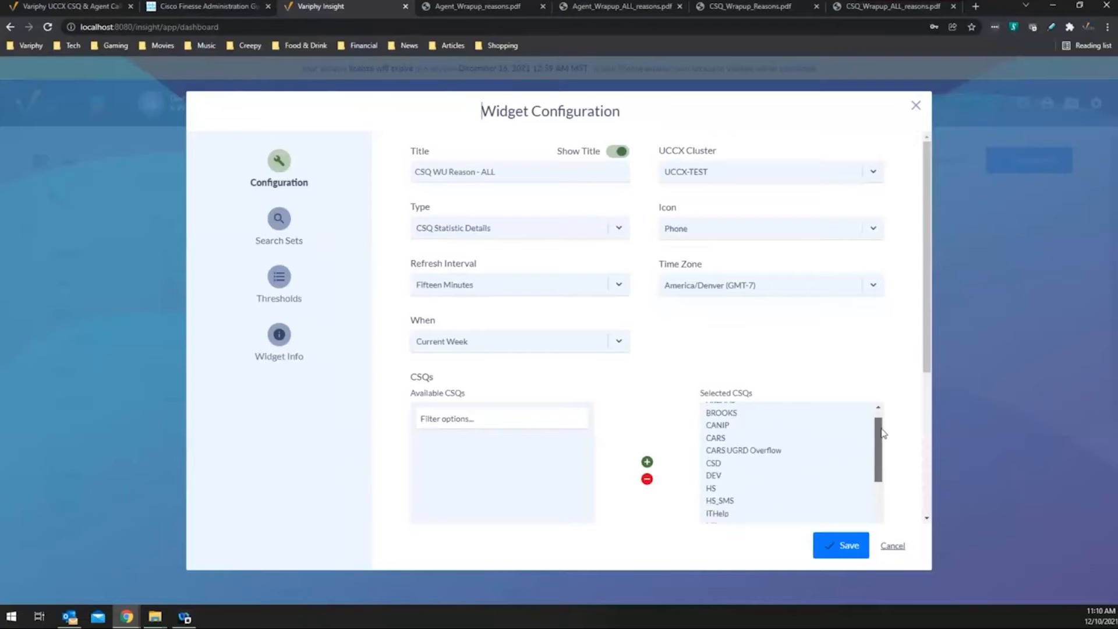
{"action": "left_click", "coordinate": [279, 221]}
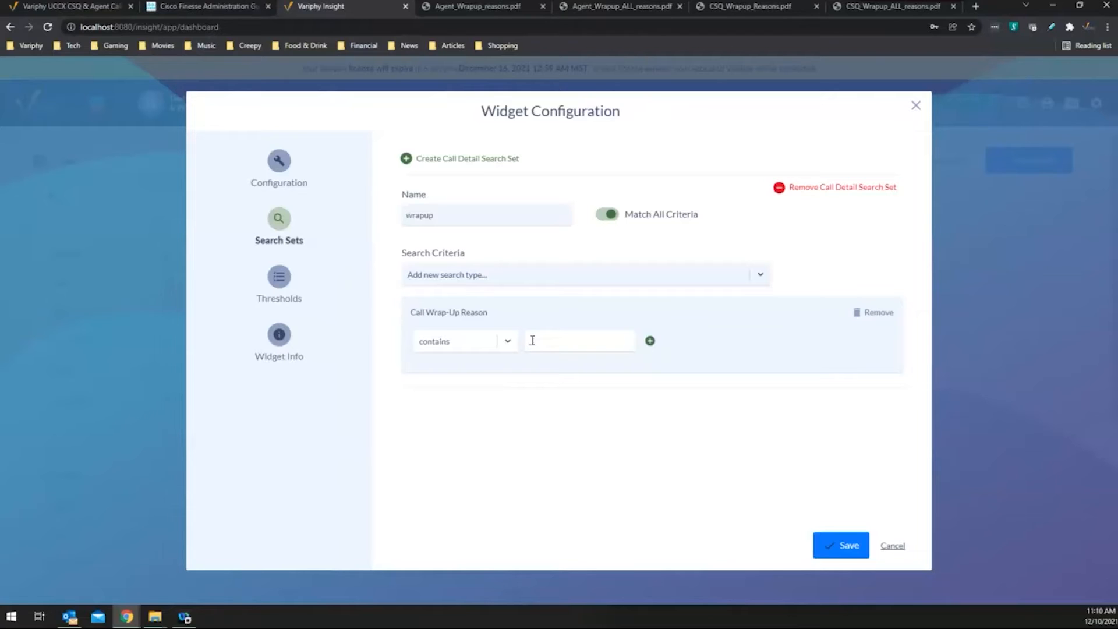
{"action": "left_click", "coordinate": [894, 550]}
Examine the total counts for the Summary, PhoneRoom and OnLineHelpDesk rows in the "CSQ WU Reason - ALL" widget.
{"action": "left_click_drag", "start_coordinate": [819, 298], "coordinate": [819, 300]}
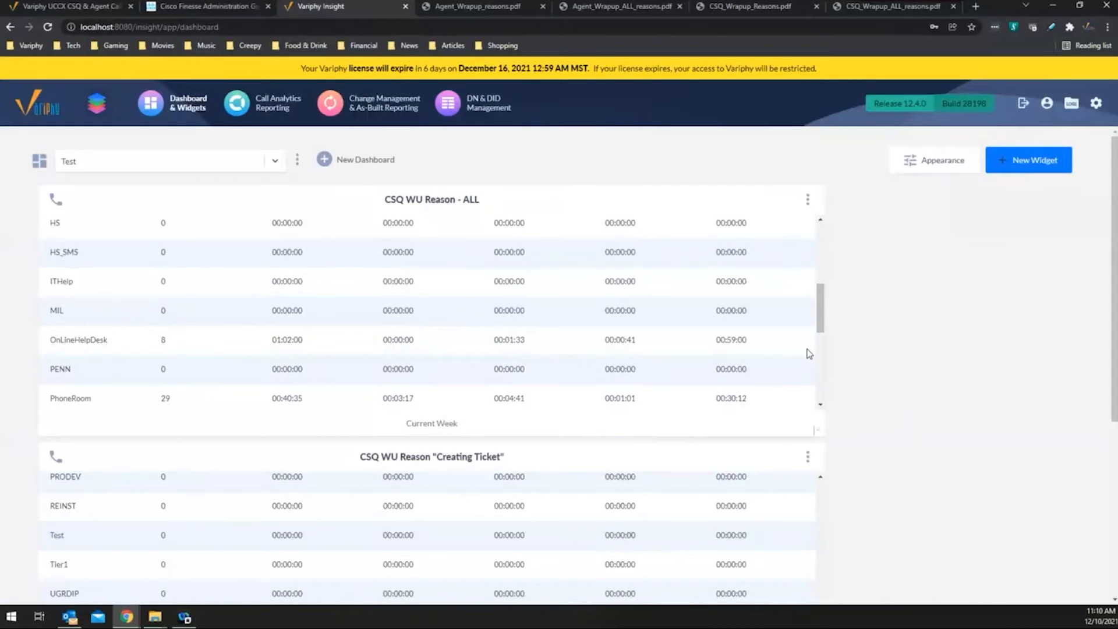
{"action": "scroll", "coordinate": [470, 365], "scroll_direction": "down", "scroll_amount": 4}
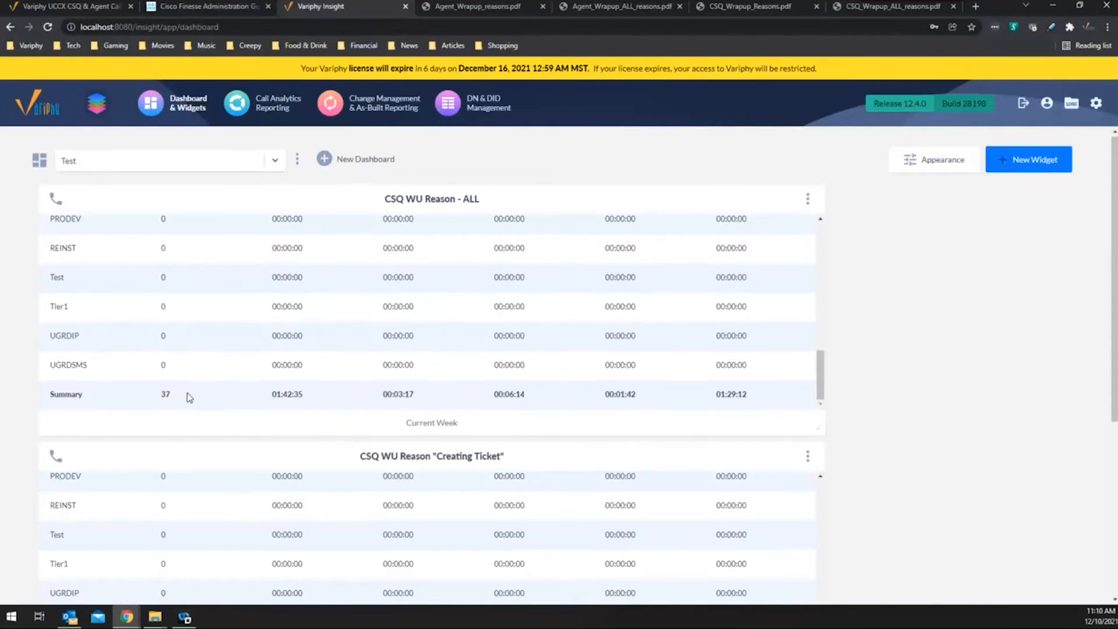
{"action": "scroll", "coordinate": [272, 382], "scroll_direction": "down", "scroll_amount": 1}
{"action": "scroll", "coordinate": [272, 382], "scroll_direction": "up", "scroll_amount": 2}
{"action": "scroll", "coordinate": [272, 382], "scroll_direction": "up", "scroll_amount": 1}
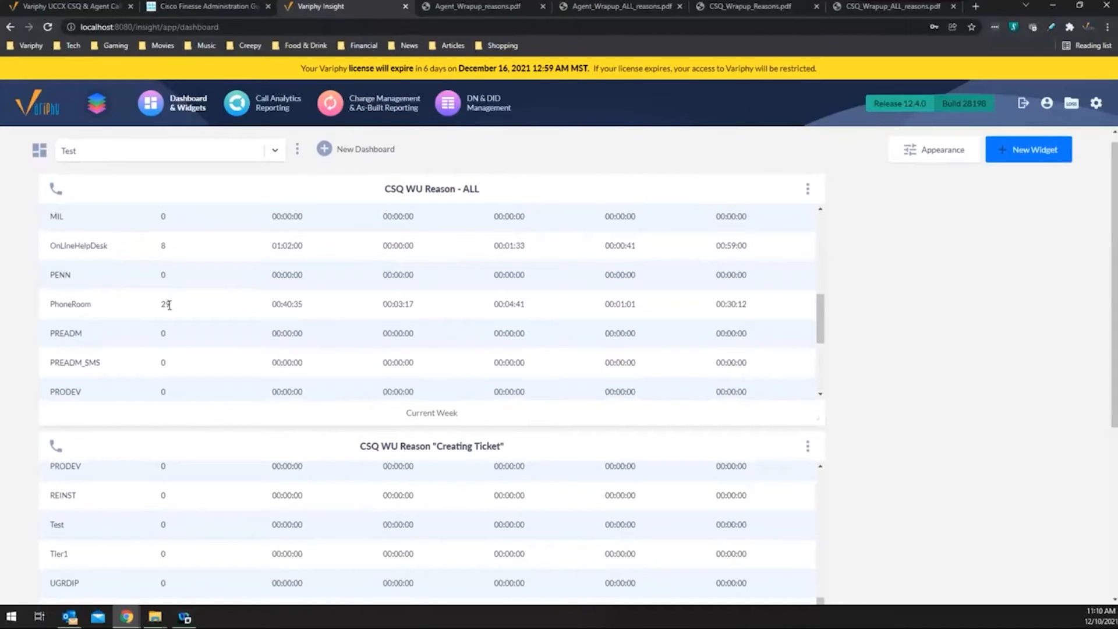
{"action": "scroll", "coordinate": [170, 304], "scroll_direction": "up", "scroll_amount": 1}
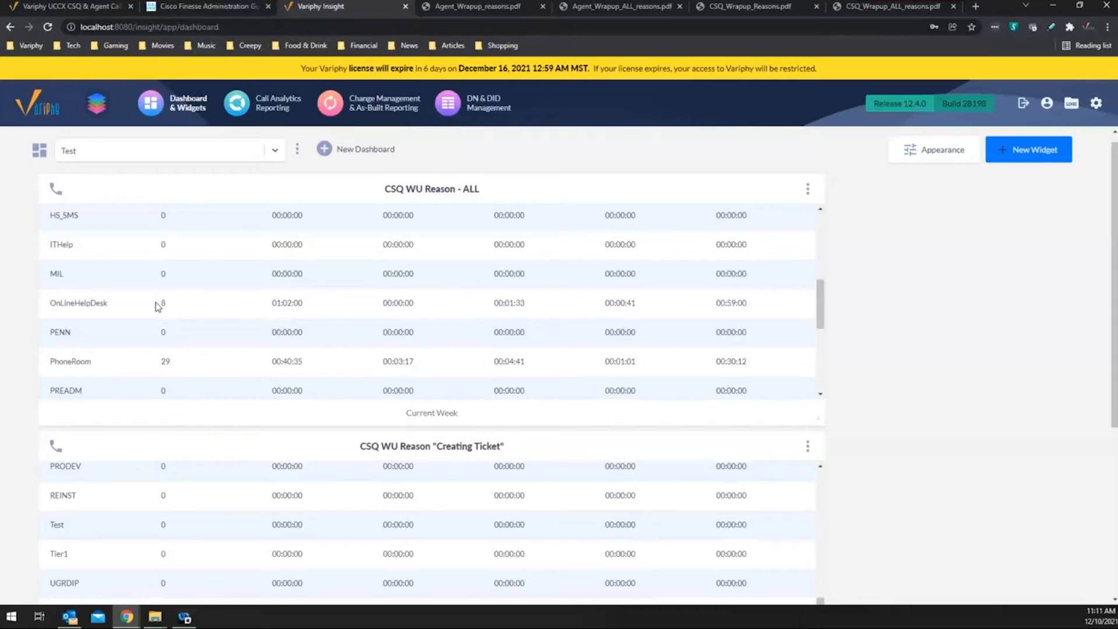
{"action": "left_click", "coordinate": [163, 304]}
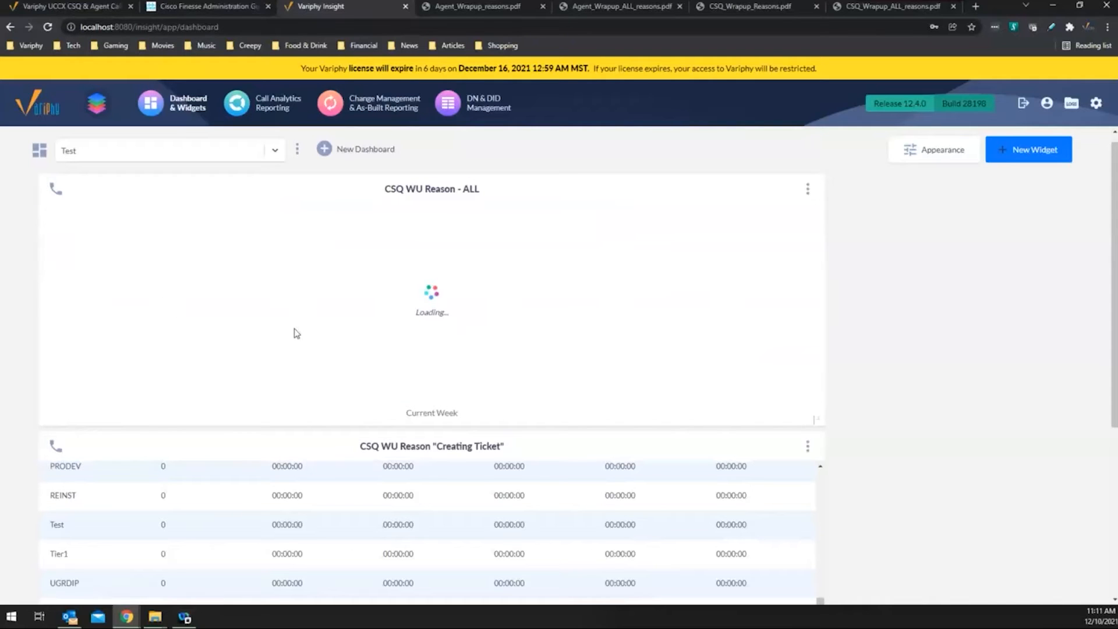
Review the Call Wrap-Up Reason search set of the "CSQ WU Reason "Creating Ticket"" widget, closing its configuration without saving.
{"action": "scroll", "coordinate": [848, 413], "scroll_direction": "down", "scroll_amount": 4}
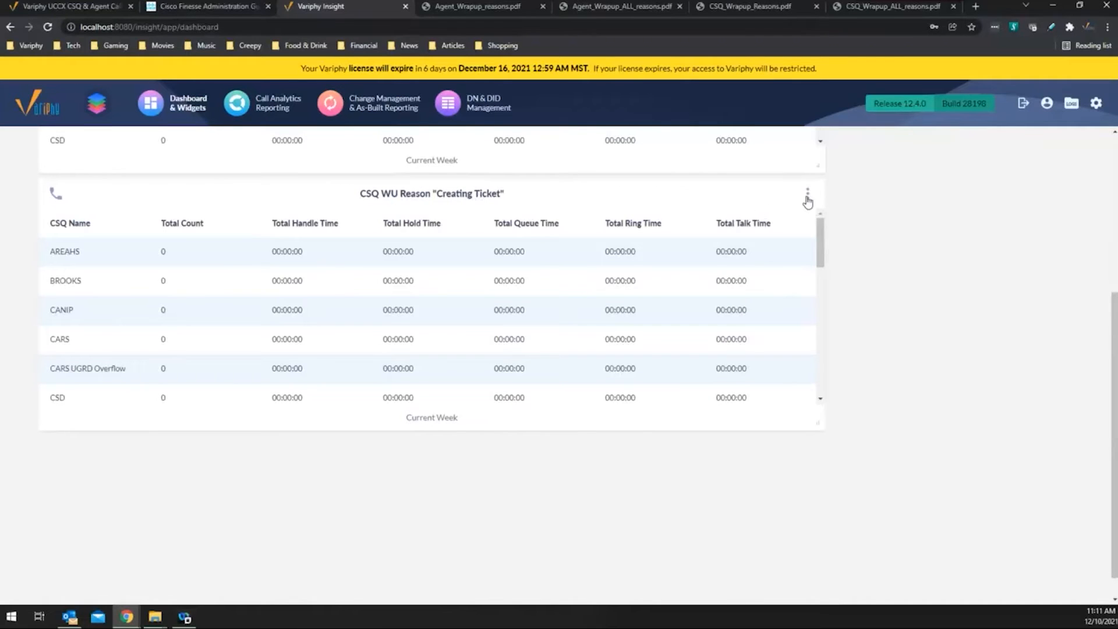
{"action": "left_click", "coordinate": [809, 196]}
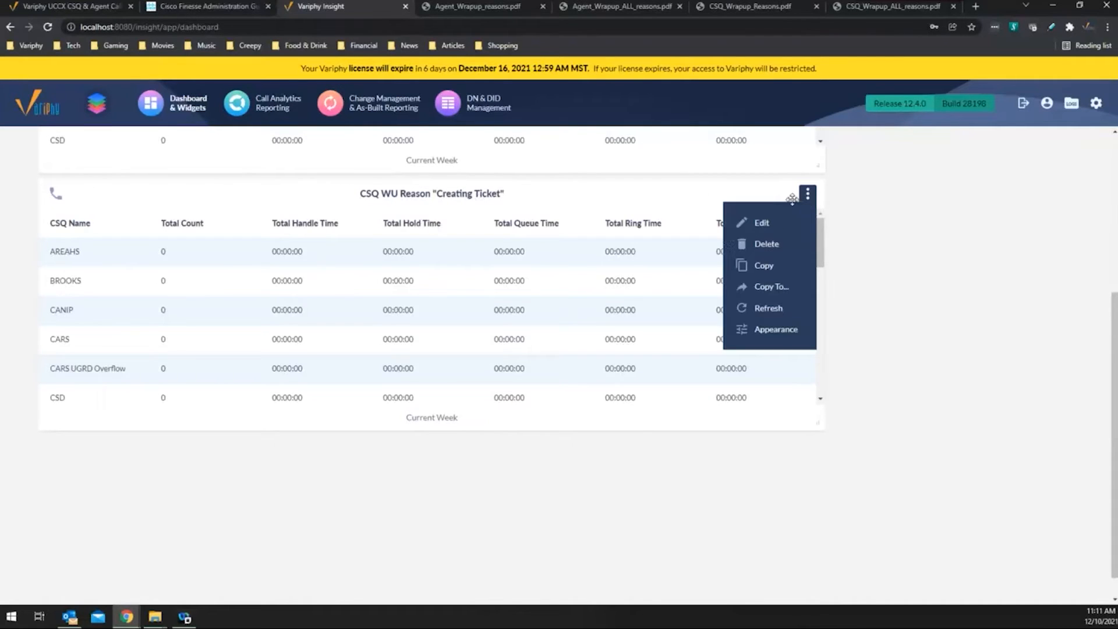
{"action": "left_click", "coordinate": [763, 222]}
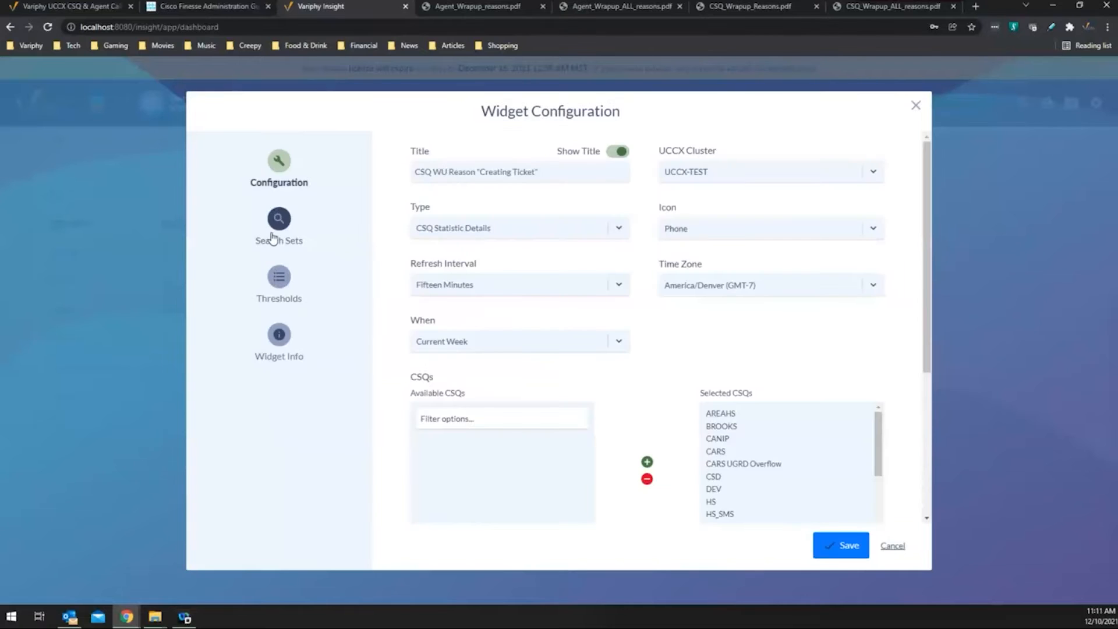
{"action": "left_click", "coordinate": [274, 239]}
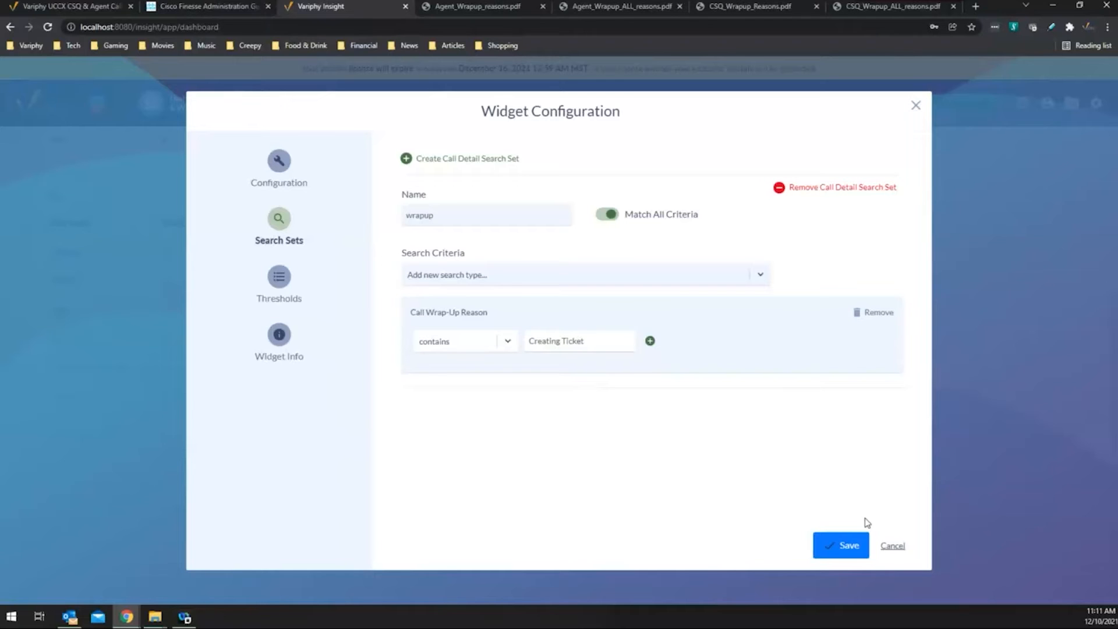
{"action": "left_click", "coordinate": [887, 546]}
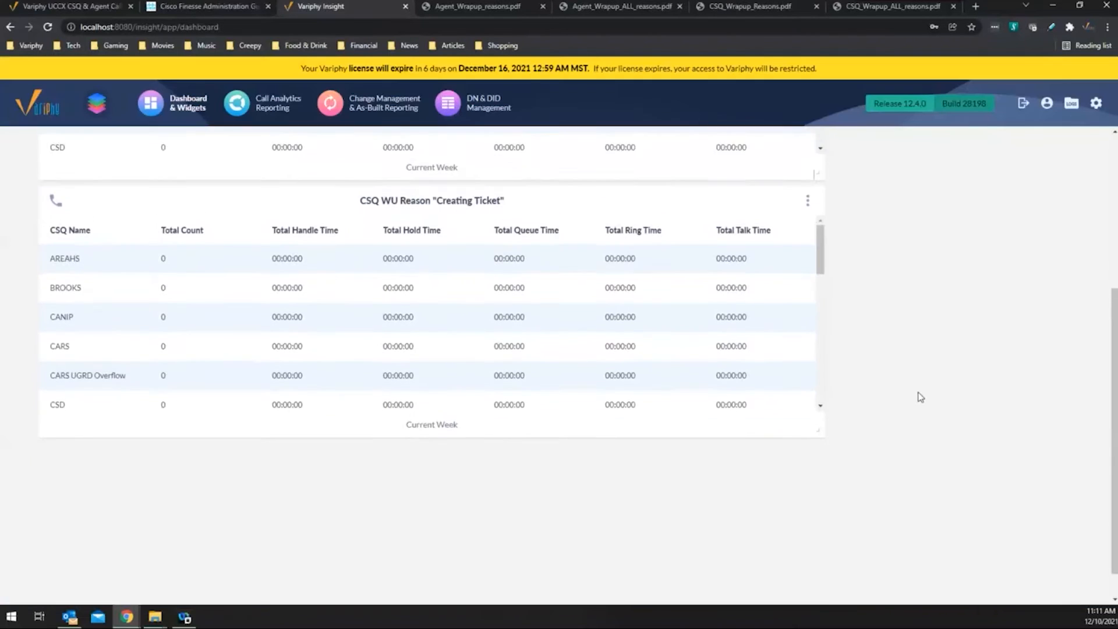
{"action": "scroll", "coordinate": [920, 397], "scroll_direction": "up", "scroll_amount": 4}
{"action": "scroll", "coordinate": [919, 397], "scroll_direction": "down", "scroll_amount": 1}
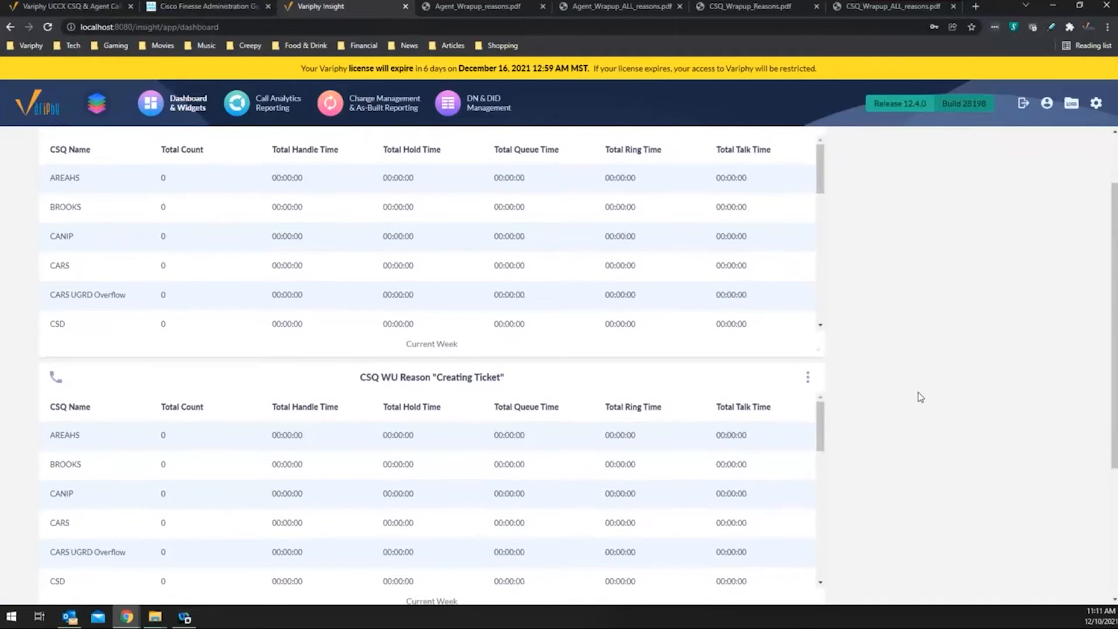
{"action": "scroll", "coordinate": [920, 397], "scroll_direction": "down", "scroll_amount": 1}
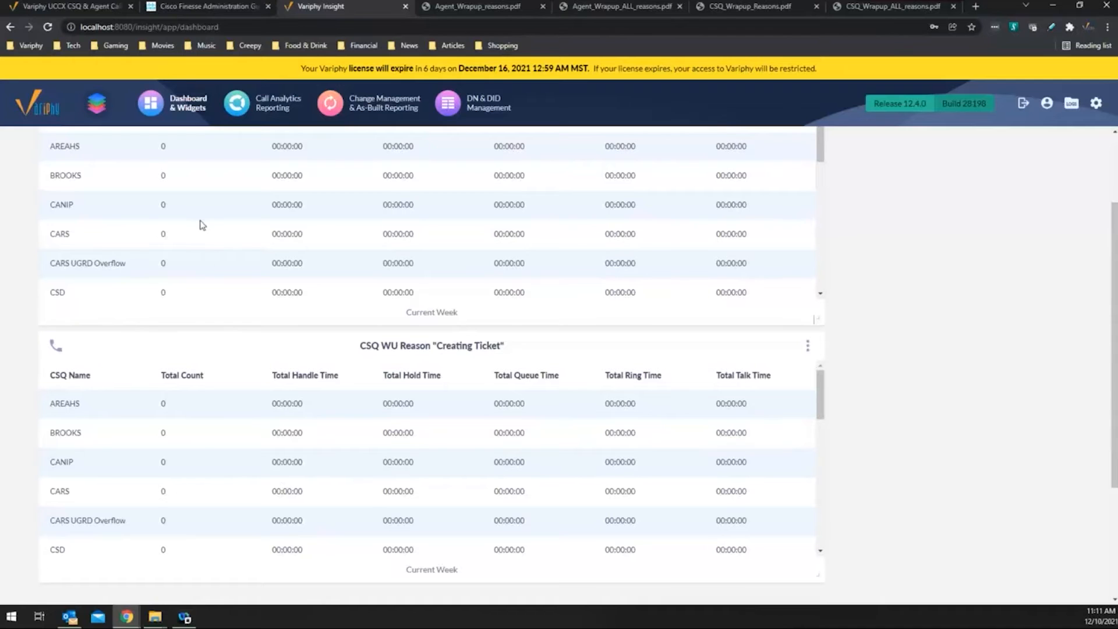
{"action": "scroll", "coordinate": [469, 277], "scroll_direction": "up", "scroll_amount": 2}
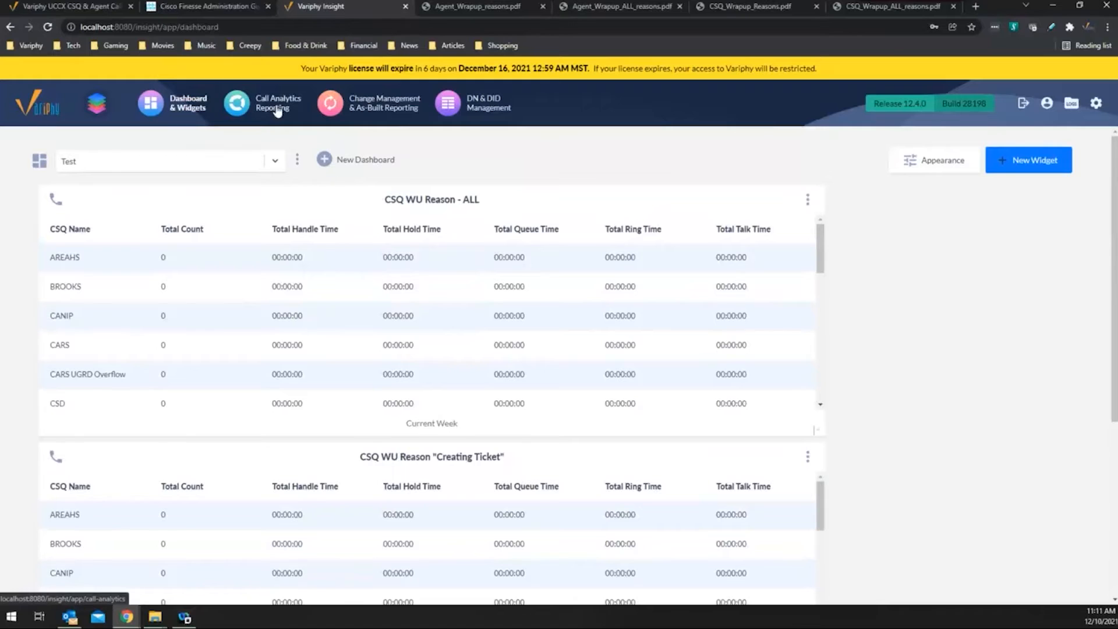
Open the "Agent Wrapup reasons" report from the Call Analytics reports for editing and review its Agent Statistics, State Details and Basics settings.
{"action": "left_click", "coordinate": [276, 110]}
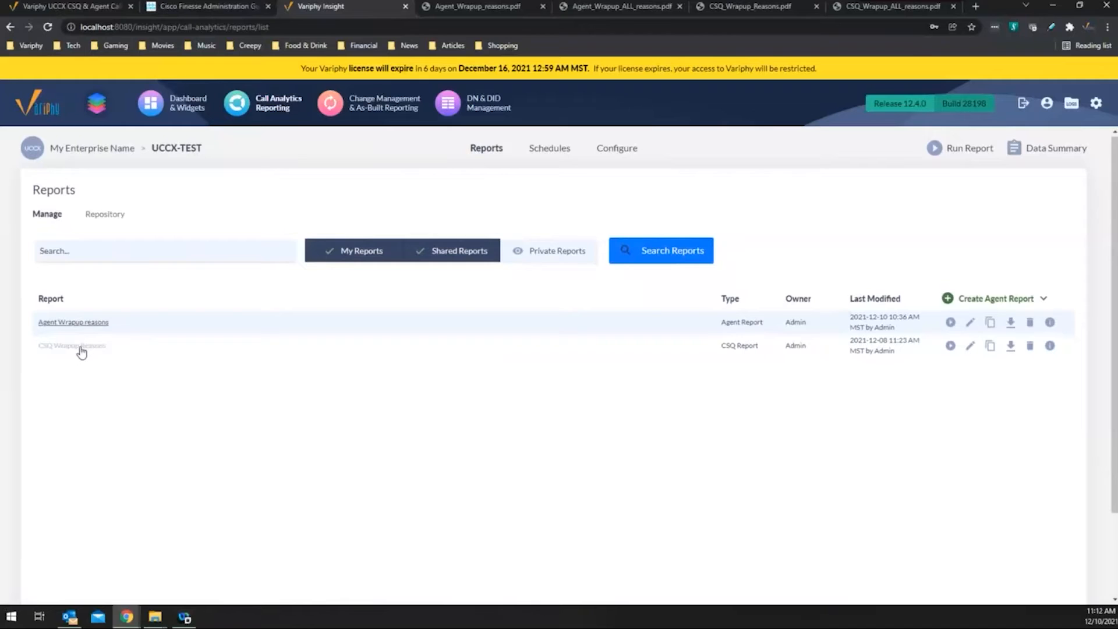
{"action": "scroll", "coordinate": [103, 353], "scroll_direction": "down", "scroll_amount": 1}
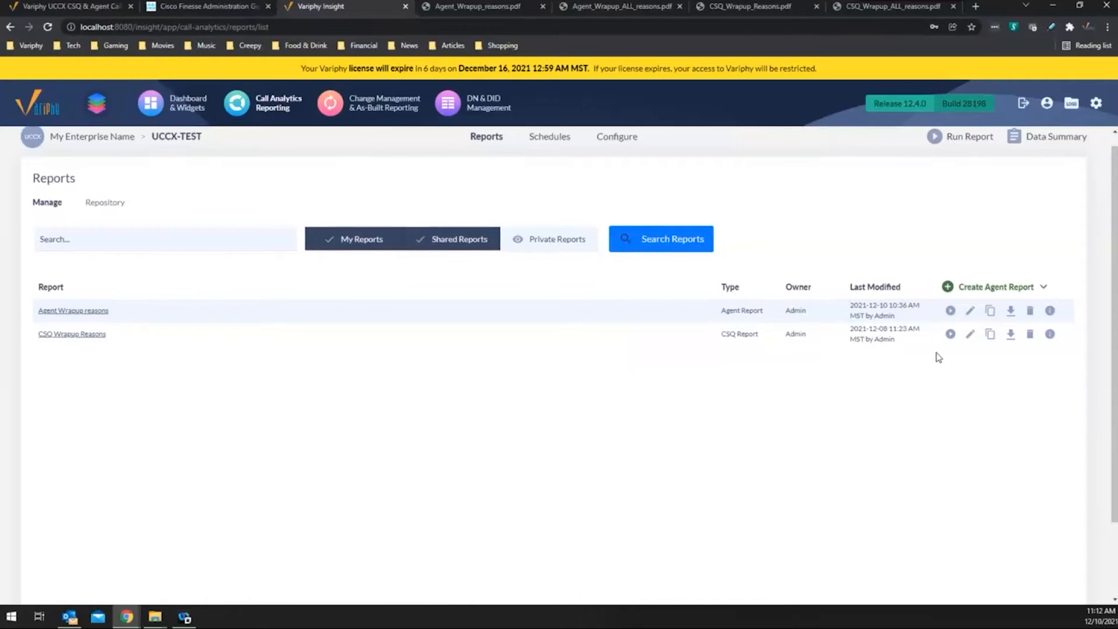
{"action": "left_click", "coordinate": [970, 312]}
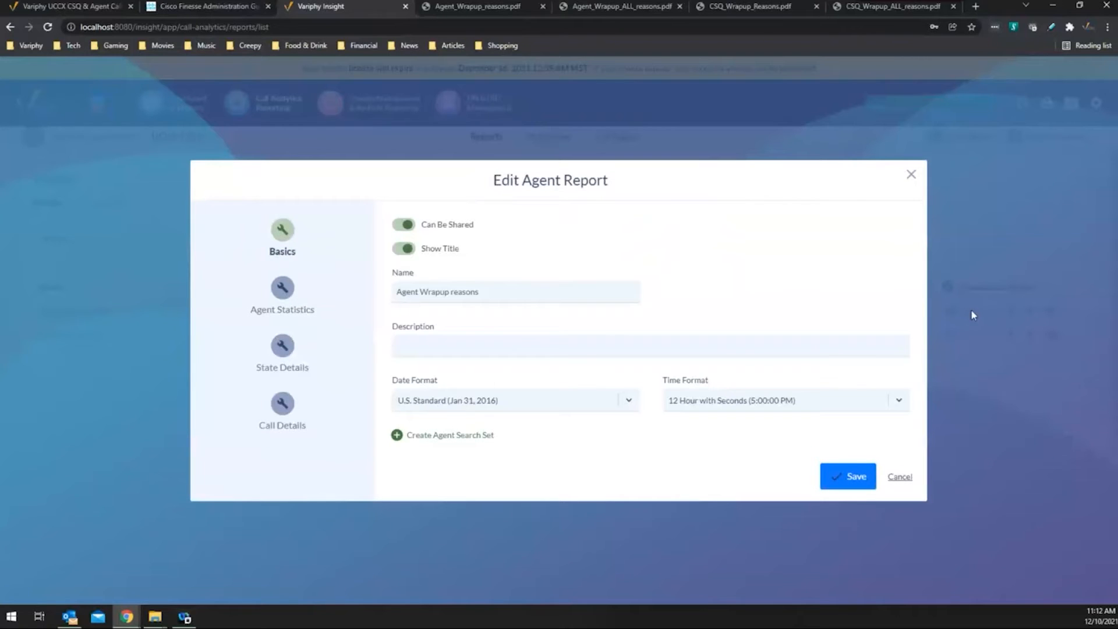
{"action": "left_click", "coordinate": [282, 291]}
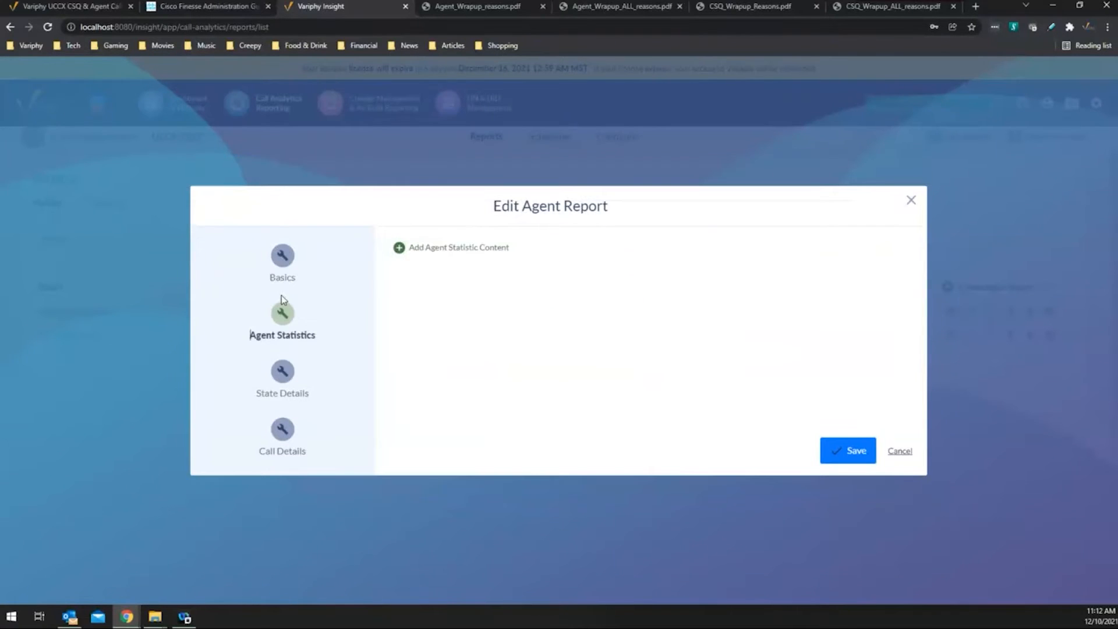
{"action": "left_click", "coordinate": [282, 371]}
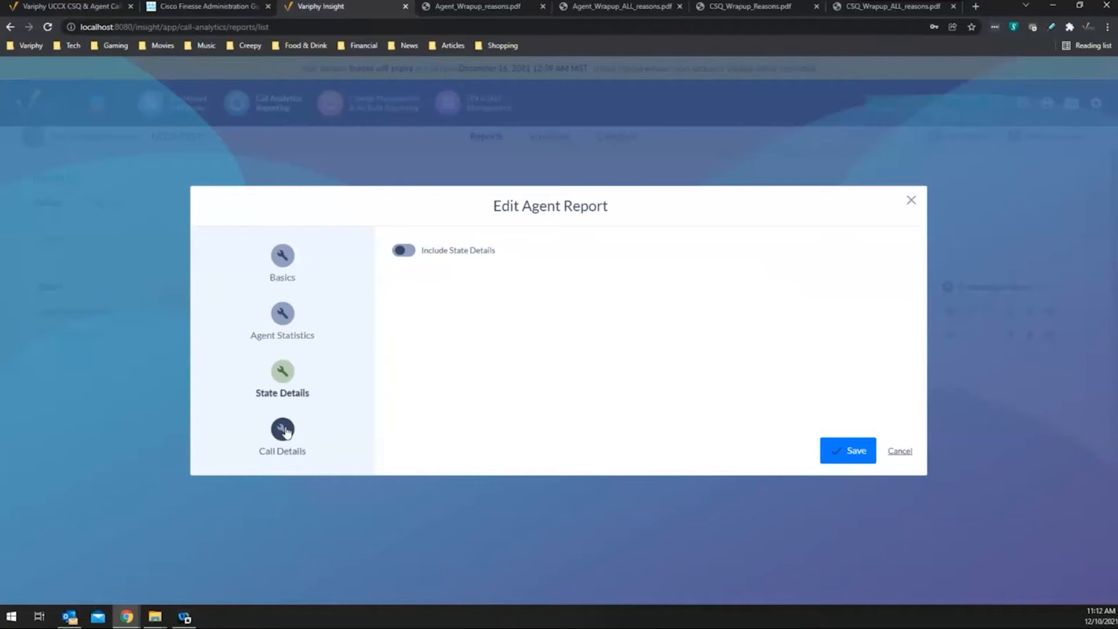
{"action": "left_click", "coordinate": [283, 256]}
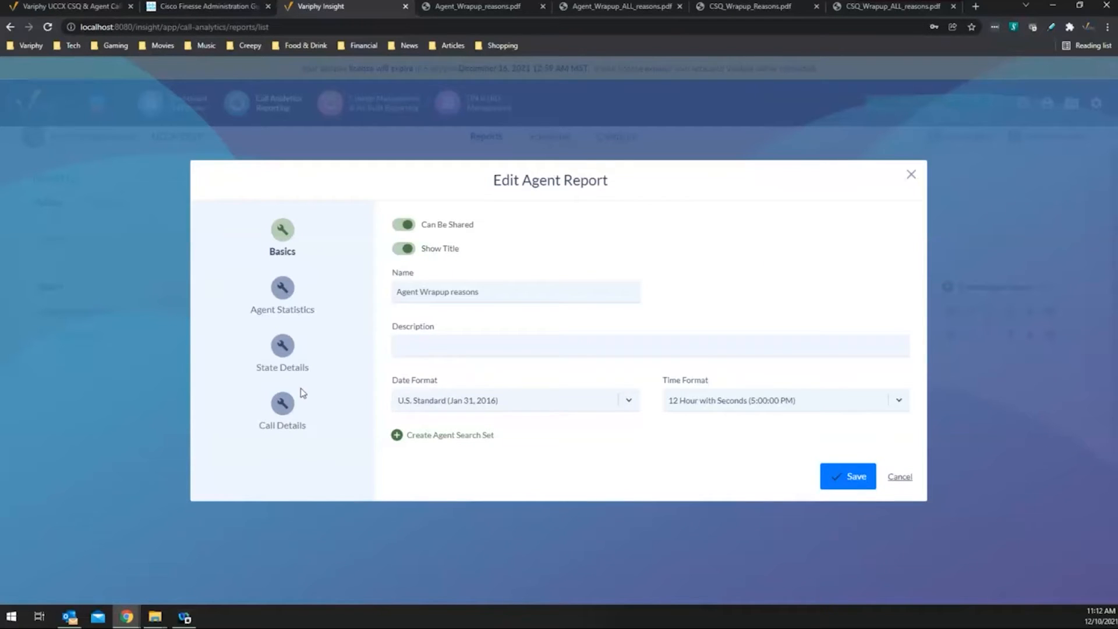
Create an agent search set named "agents" in the report's basics and add an Agent search criterion.
{"action": "left_click", "coordinate": [400, 435]}
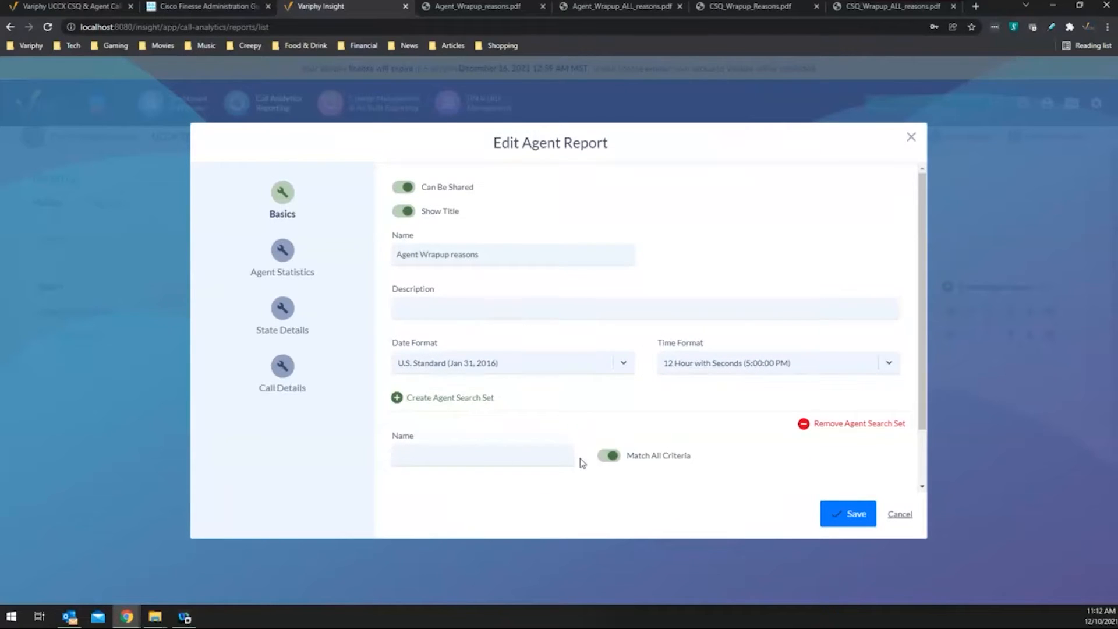
{"action": "type", "text": "agents"}
{"action": "scroll", "coordinate": [757, 463], "scroll_direction": "down", "scroll_amount": 2}
{"action": "left_click", "coordinate": [541, 454]}
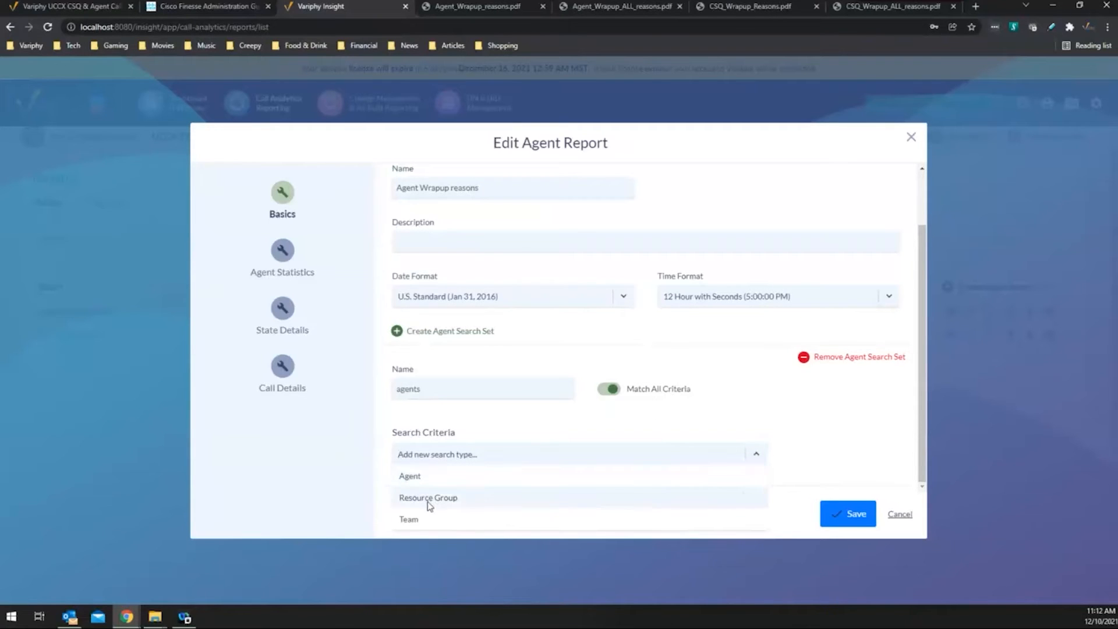
{"action": "left_click", "coordinate": [449, 487]}
{"action": "left_click", "coordinate": [820, 455]}
Browse the selectable values of the Agent criterion, then remove the "agents" search set.
{"action": "scroll", "coordinate": [774, 463], "scroll_direction": "down", "scroll_amount": 2}
{"action": "scroll", "coordinate": [774, 463], "scroll_direction": "down", "scroll_amount": 2}
{"action": "left_click", "coordinate": [697, 439]}
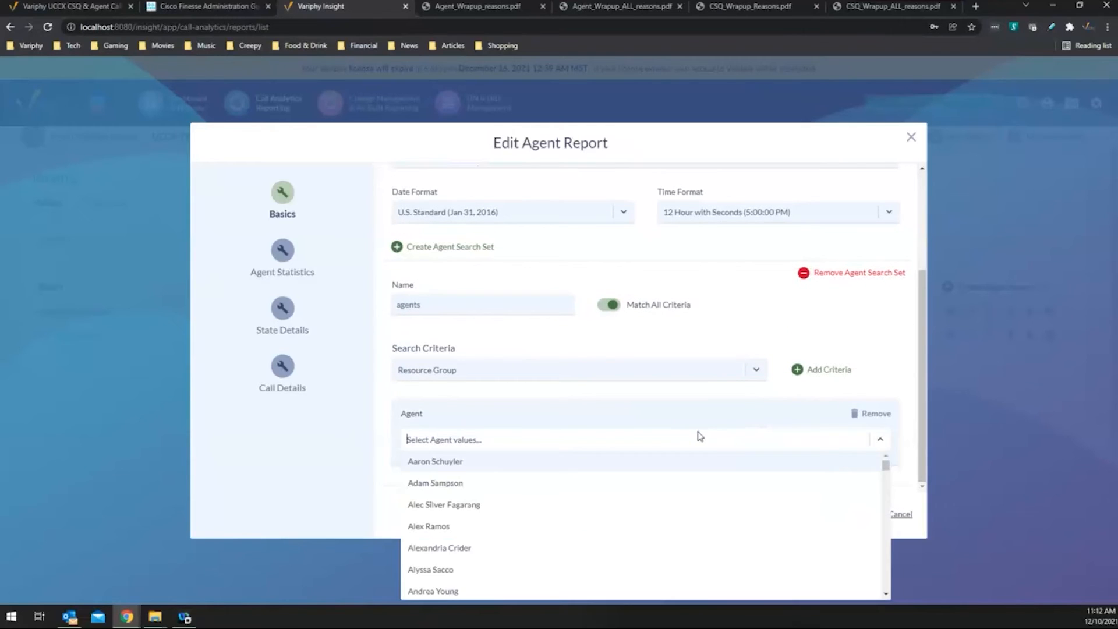
{"action": "scroll", "coordinate": [747, 504], "scroll_direction": "down", "scroll_amount": 3}
{"action": "scroll", "coordinate": [748, 504], "scroll_direction": "down", "scroll_amount": 1}
{"action": "scroll", "coordinate": [771, 466], "scroll_direction": "up", "scroll_amount": 7}
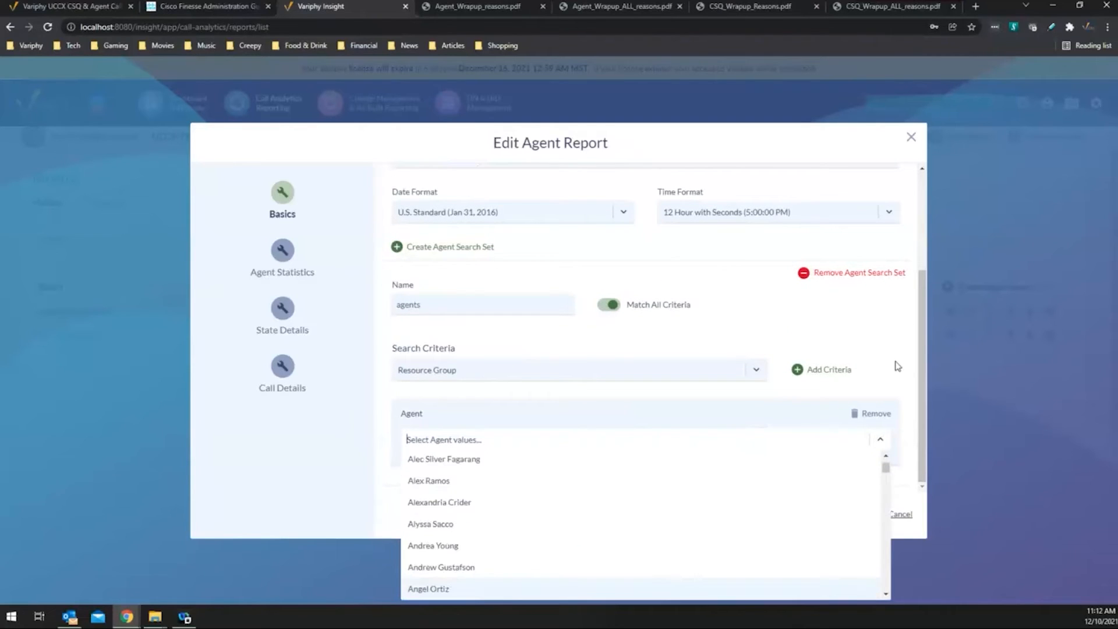
{"action": "left_click", "coordinate": [896, 365]}
{"action": "left_click", "coordinate": [873, 283]}
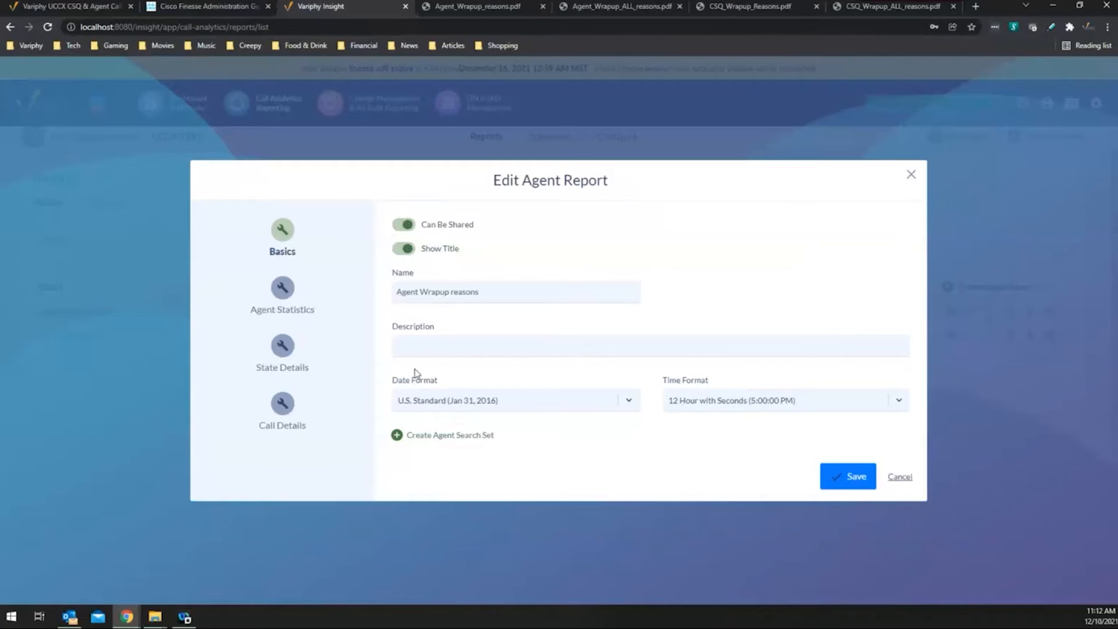
Review the report's "Wrap it Up!" call detail search set and its criteria types, trying a second Call Wrap-Up Reason condition and removing it.
{"action": "left_click", "coordinate": [280, 406]}
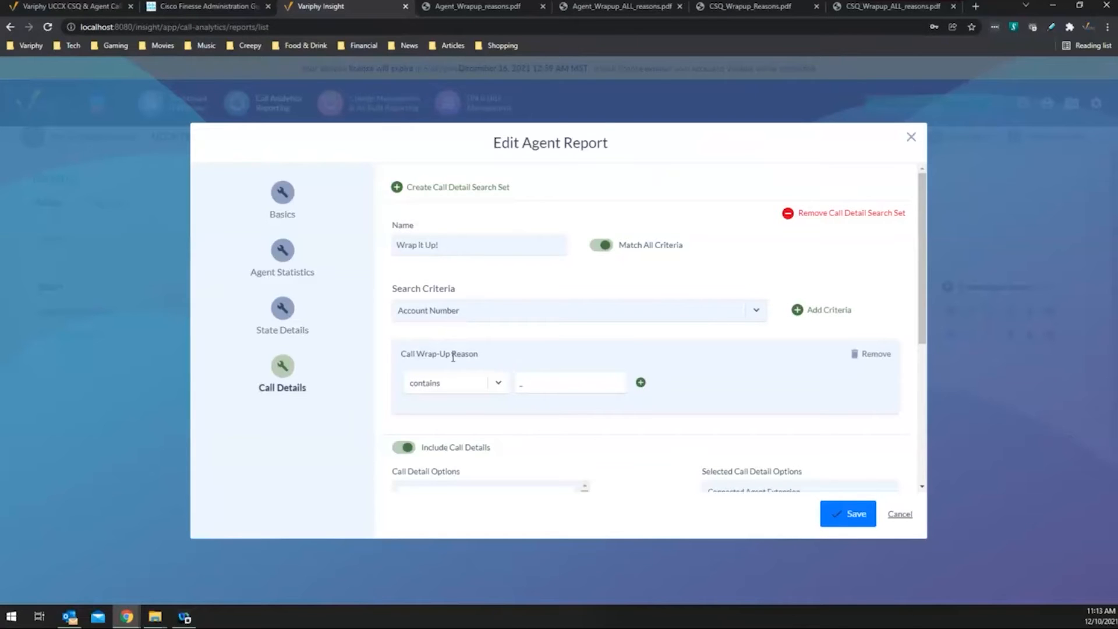
{"action": "left_click", "coordinate": [756, 312]}
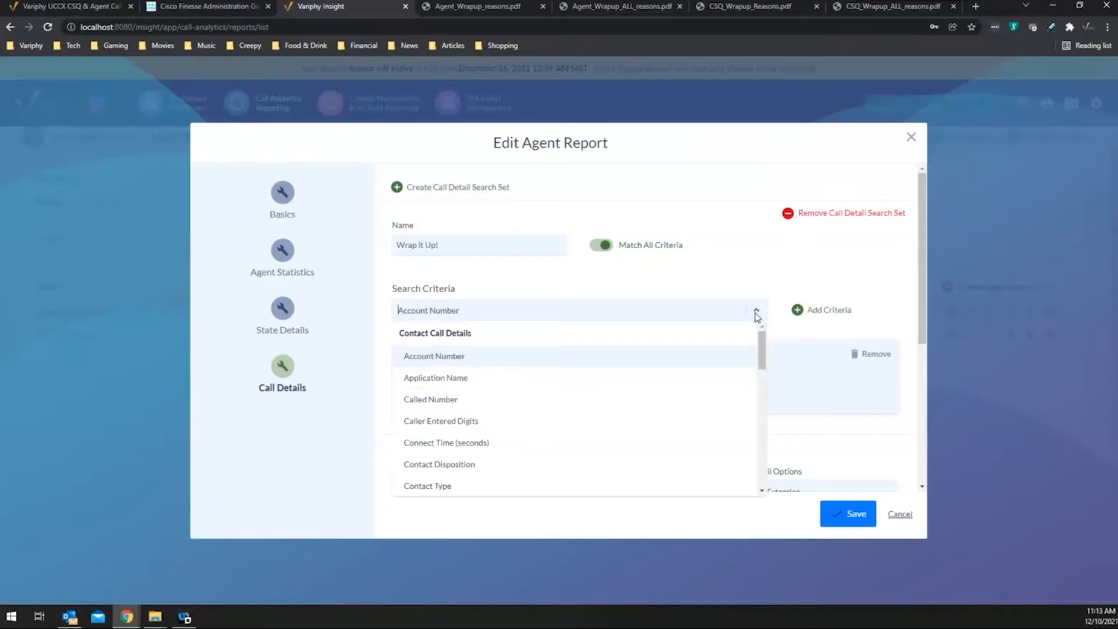
{"action": "left_click", "coordinate": [756, 310]}
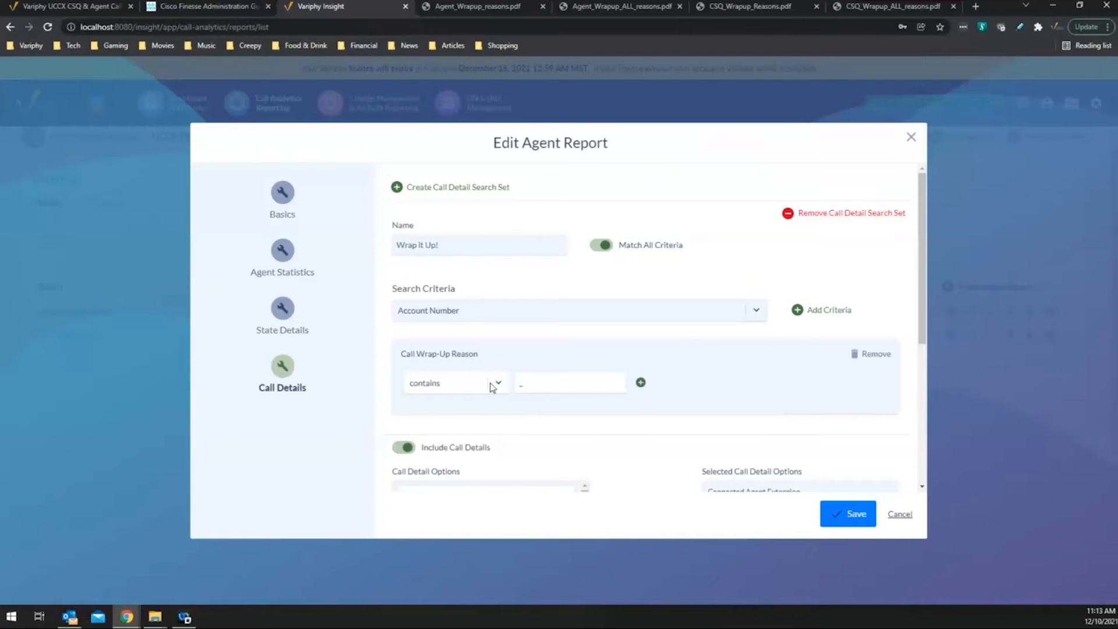
{"action": "left_click", "coordinate": [641, 384]}
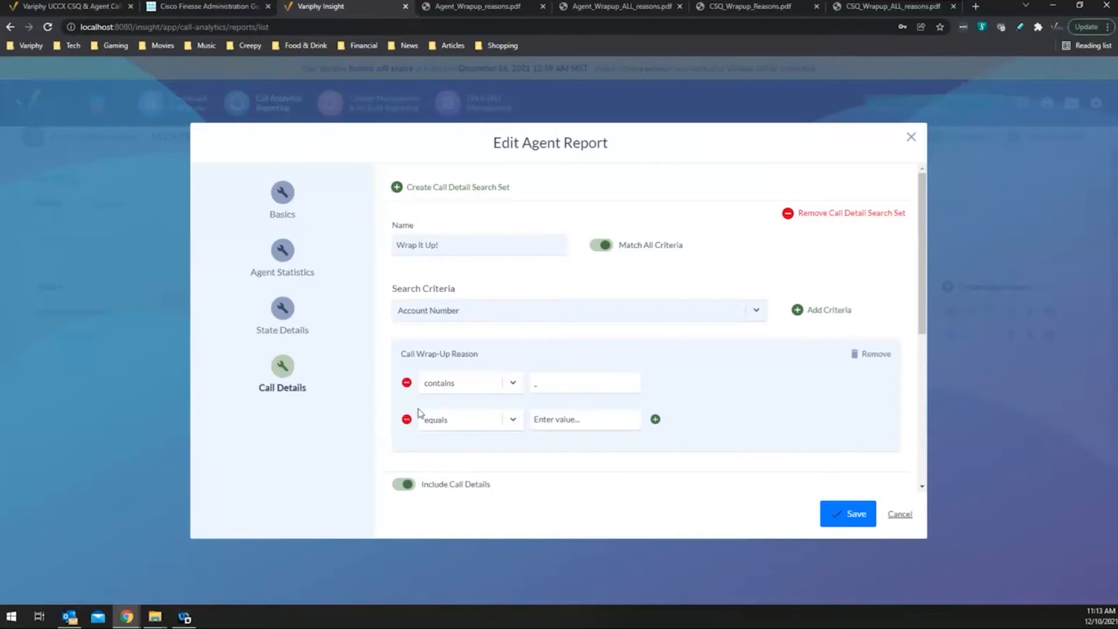
{"action": "left_click", "coordinate": [407, 420]}
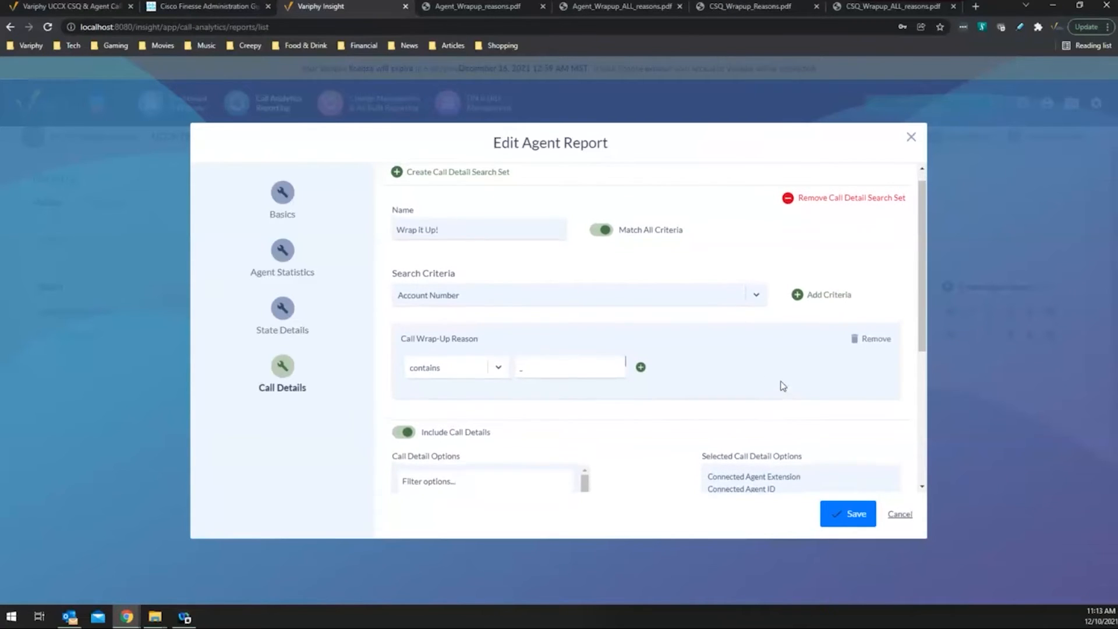
Review the selected call detail options and sort settings of the agent report, closing it without saving.
{"action": "scroll", "coordinate": [783, 386], "scroll_direction": "down", "scroll_amount": 2}
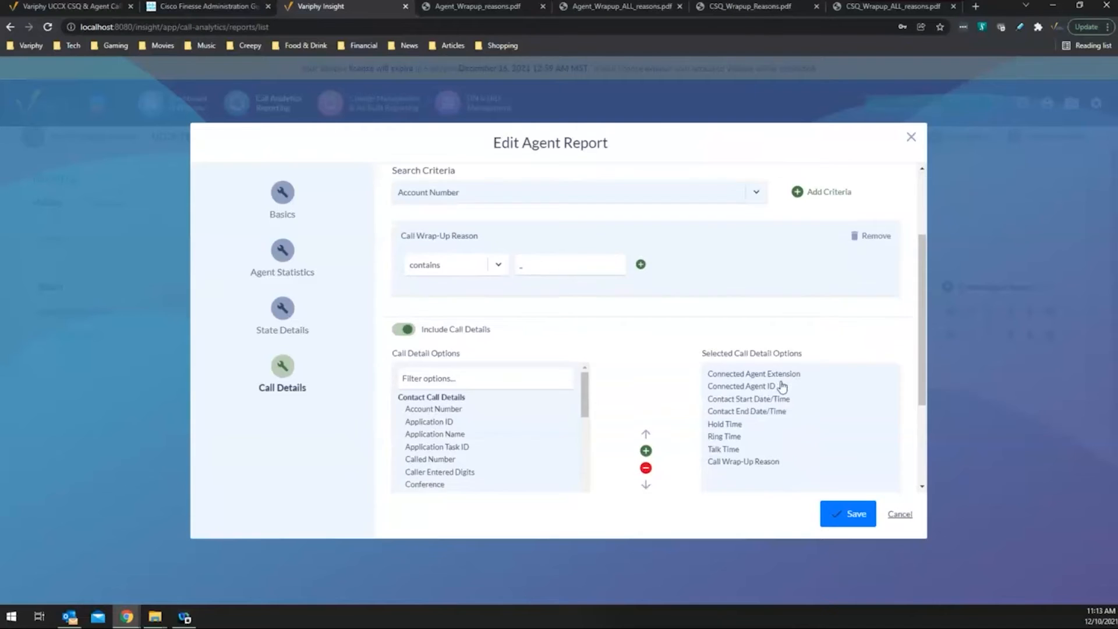
{"action": "scroll", "coordinate": [783, 386], "scroll_direction": "down", "scroll_amount": 1}
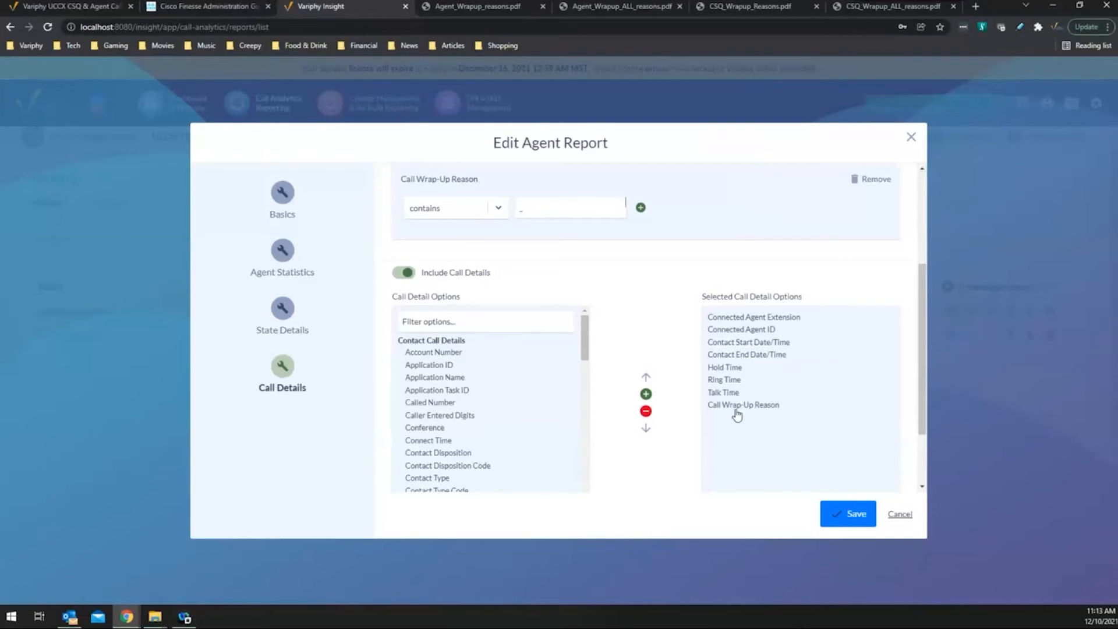
{"action": "scroll", "coordinate": [851, 424], "scroll_direction": "down", "scroll_amount": 2}
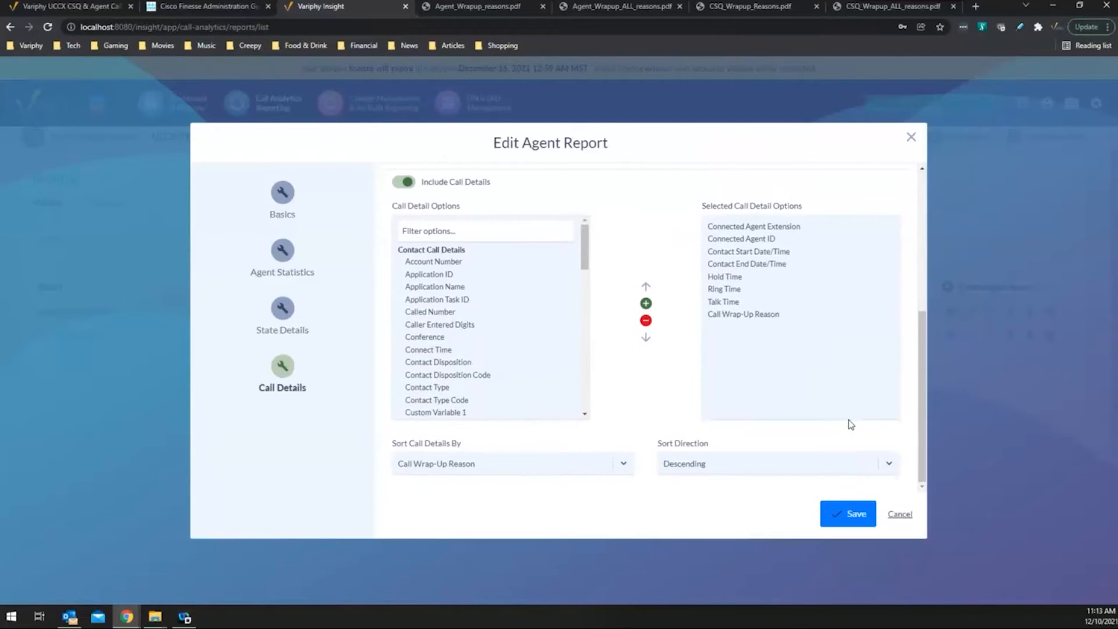
{"action": "scroll", "coordinate": [851, 424], "scroll_direction": "up", "scroll_amount": 1}
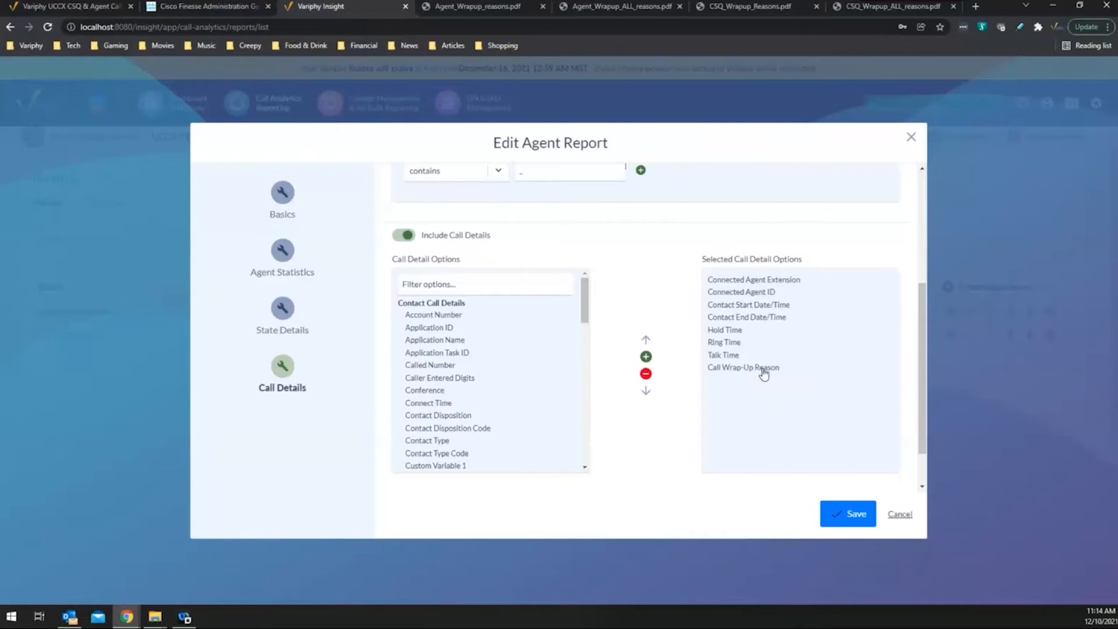
{"action": "left_click", "coordinate": [899, 514]}
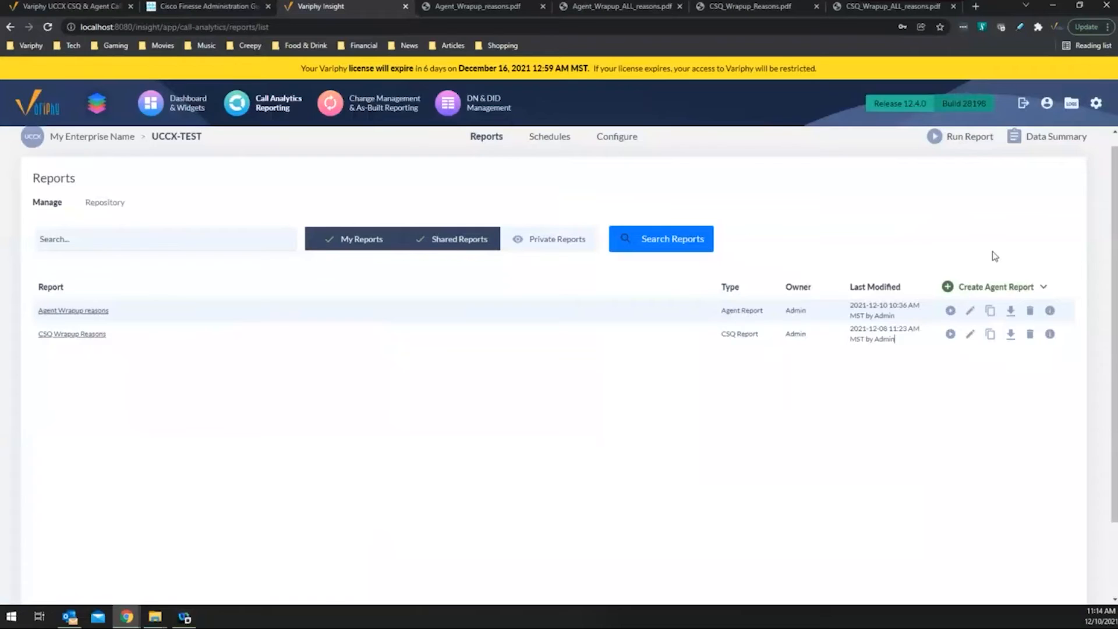
Reopen the "Agent Wrapup reasons" report, try "Creating Ticket" as the Call Wrap-Up Reason contains value, and discard the edit.
{"action": "left_click", "coordinate": [969, 309]}
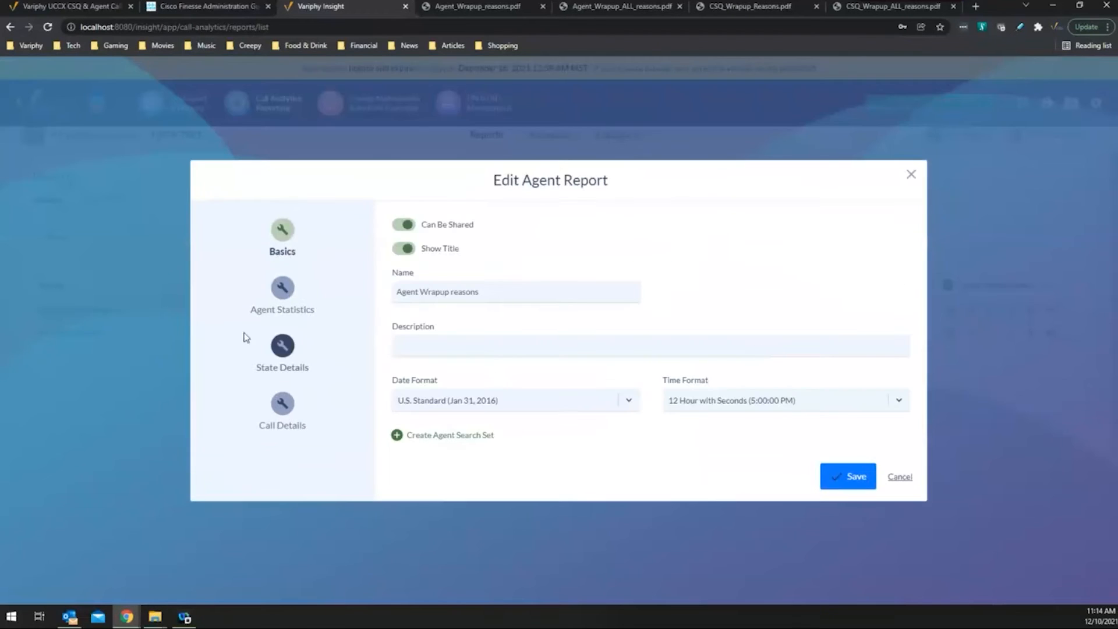
{"action": "left_click", "coordinate": [282, 404]}
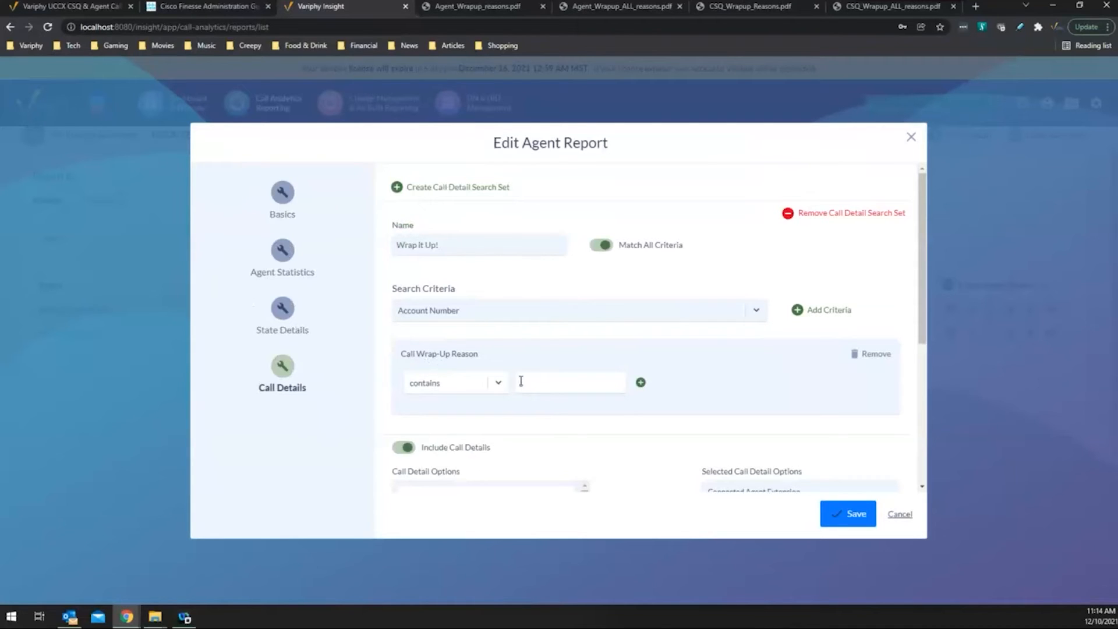
{"action": "left_click", "coordinate": [521, 380]}
{"action": "type", "text": "Creating Ticket"}
{"action": "left_click", "coordinate": [899, 515]}
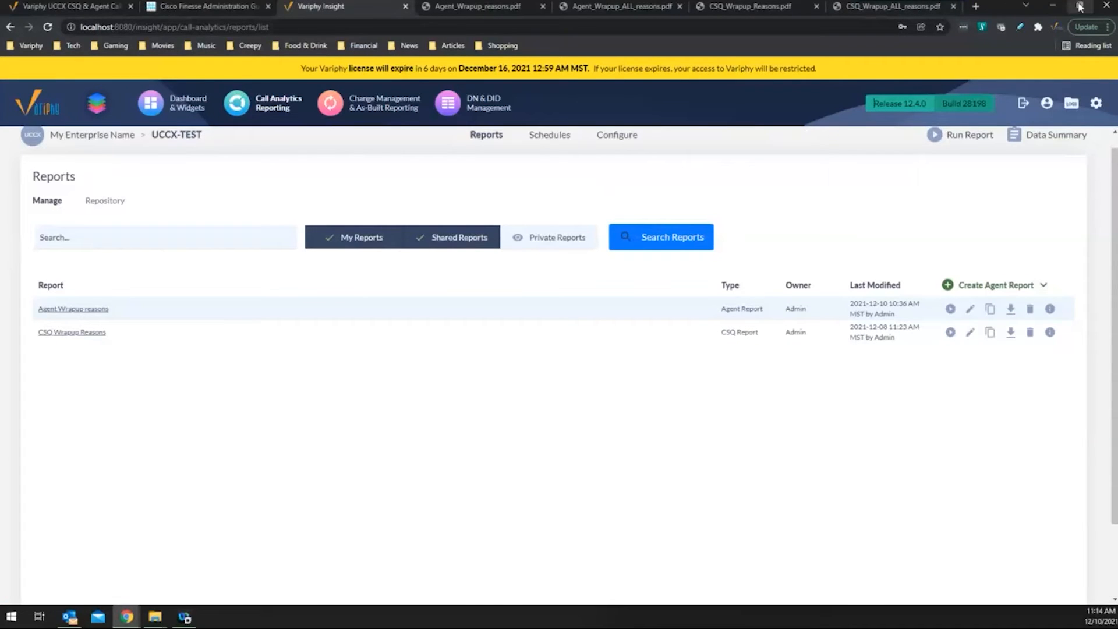
{"action": "double_click", "coordinate": [994, 9]}
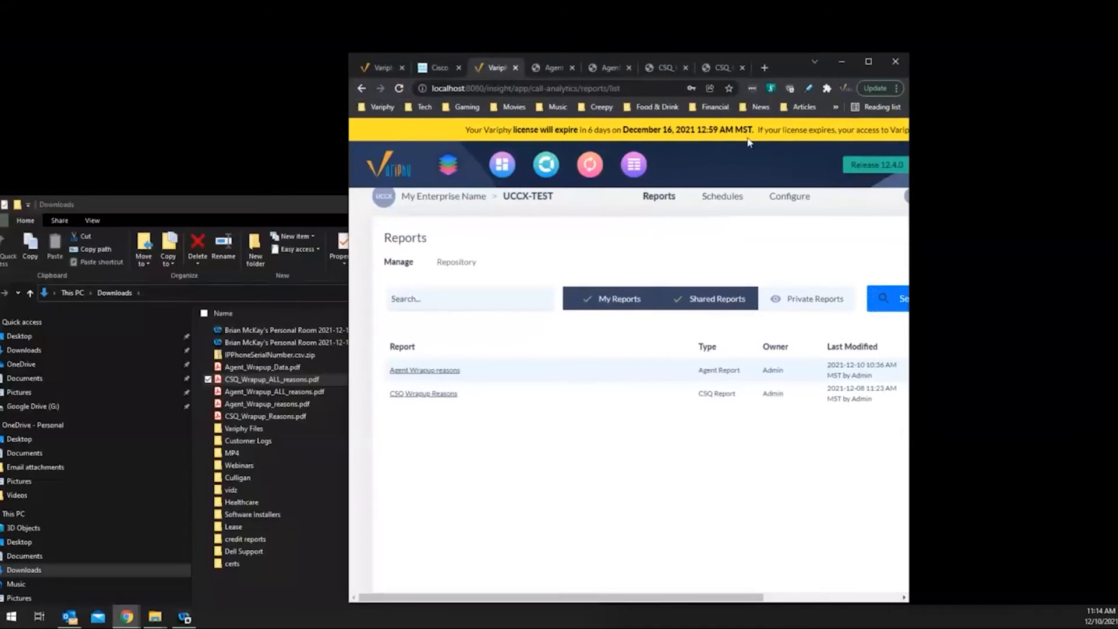
{"action": "left_click", "coordinate": [294, 200]}
{"action": "left_click", "coordinate": [528, 197]}
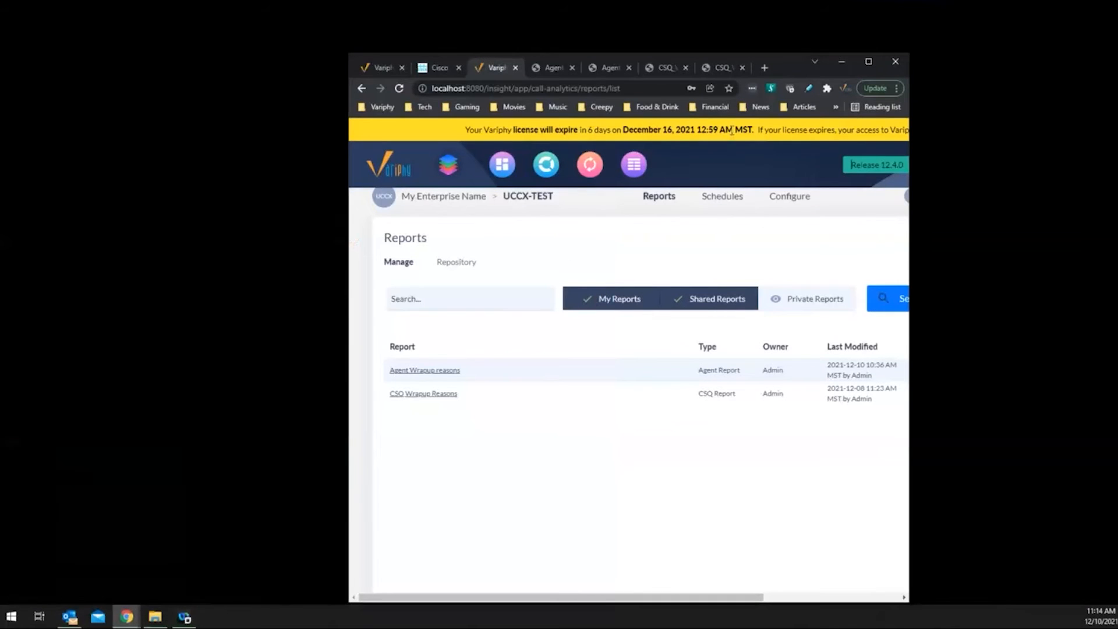
Open Agent_Wrapup_reasons.pdf in the maximized browser and examine the Call Wrap-Up Reason column of its call details.
{"action": "left_click", "coordinate": [553, 71]}
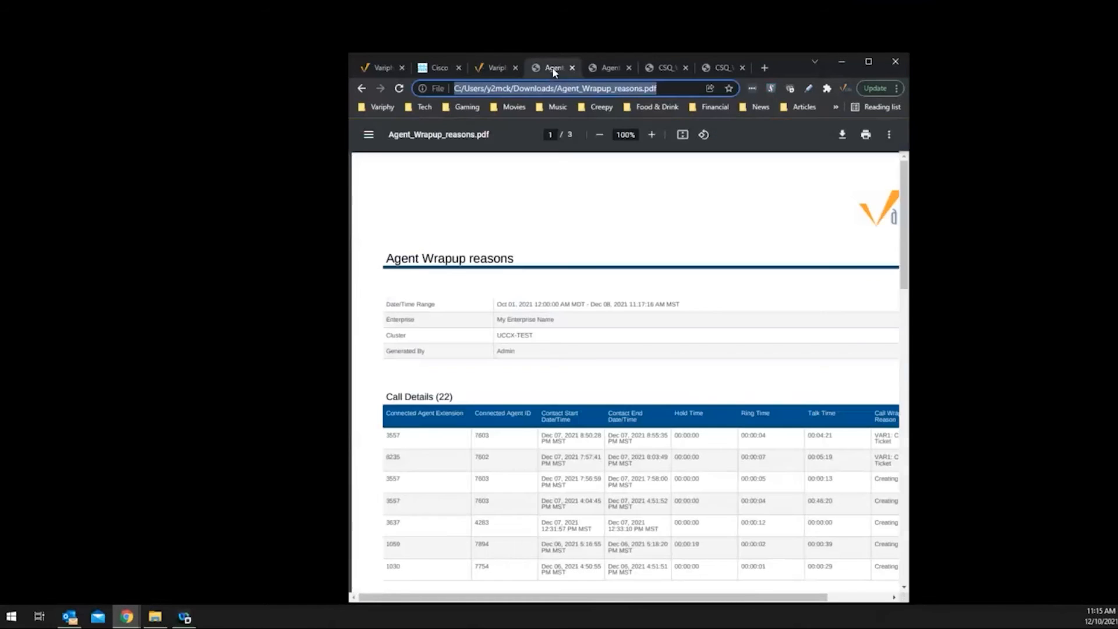
{"action": "left_click", "coordinate": [875, 61]}
{"action": "scroll", "coordinate": [804, 257], "scroll_direction": "down", "scroll_amount": 2}
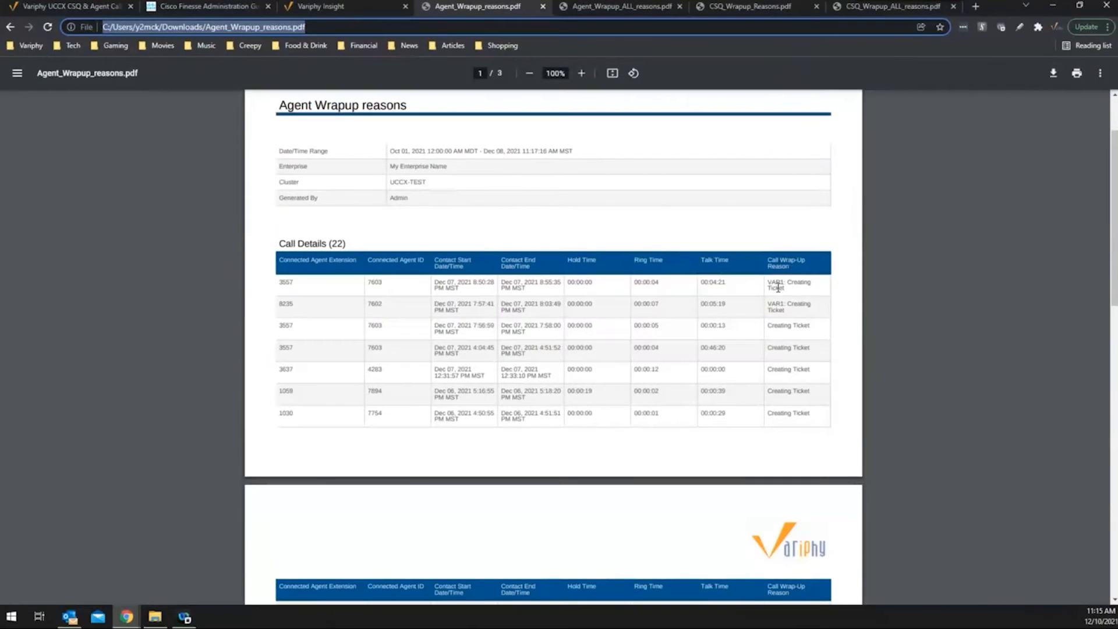
{"action": "scroll", "coordinate": [793, 346], "scroll_direction": "down", "scroll_amount": 4}
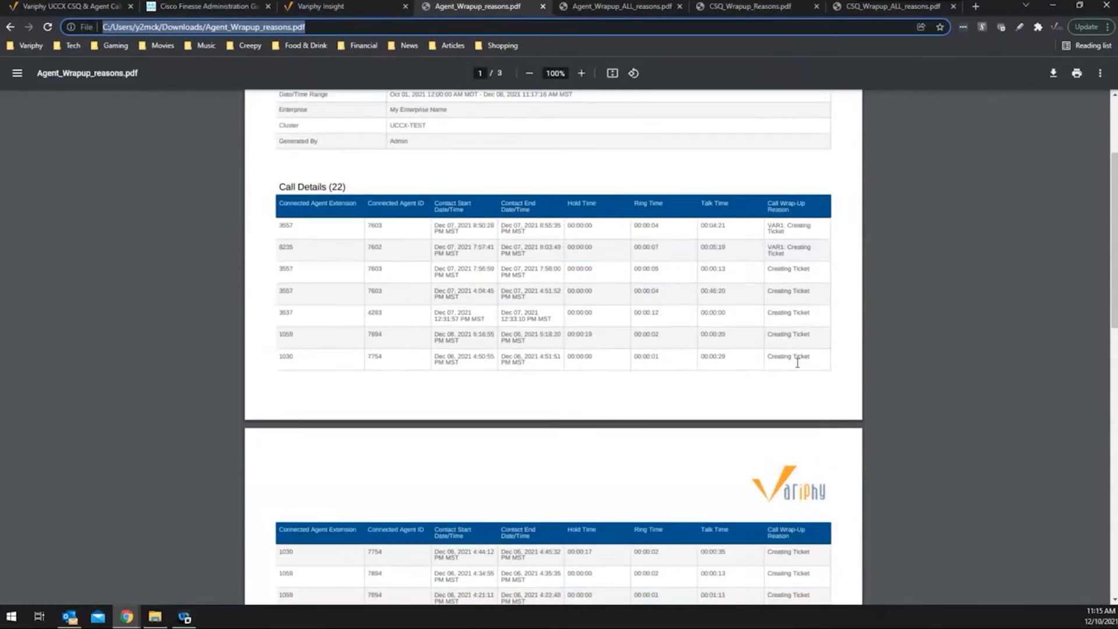
{"action": "scroll", "coordinate": [798, 366], "scroll_direction": "down", "scroll_amount": 5}
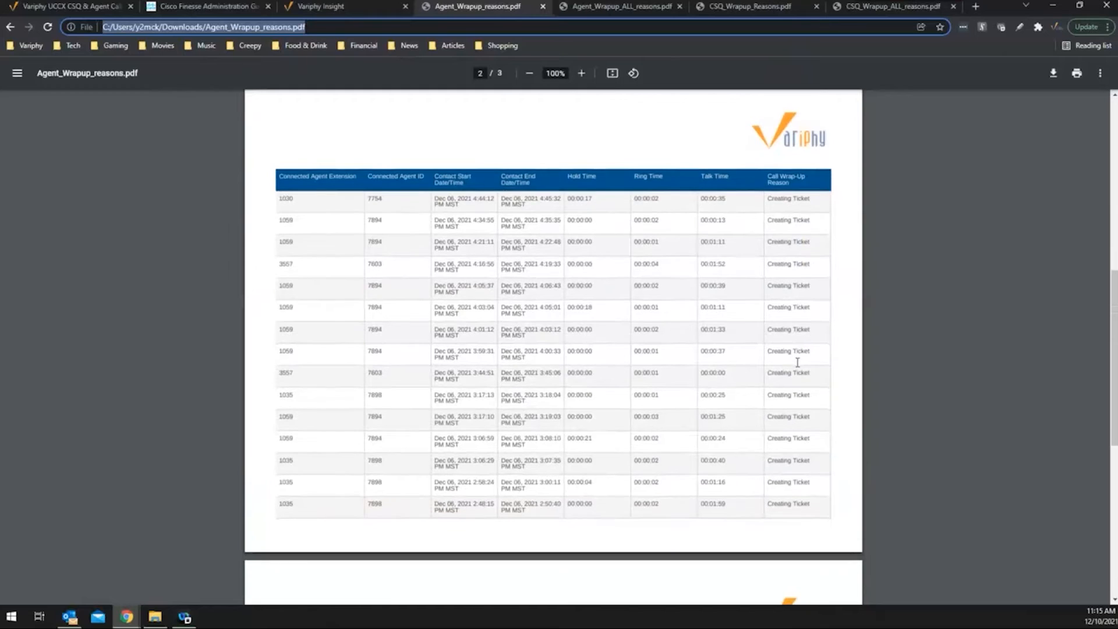
{"action": "scroll", "coordinate": [793, 357], "scroll_direction": "up", "scroll_amount": 10}
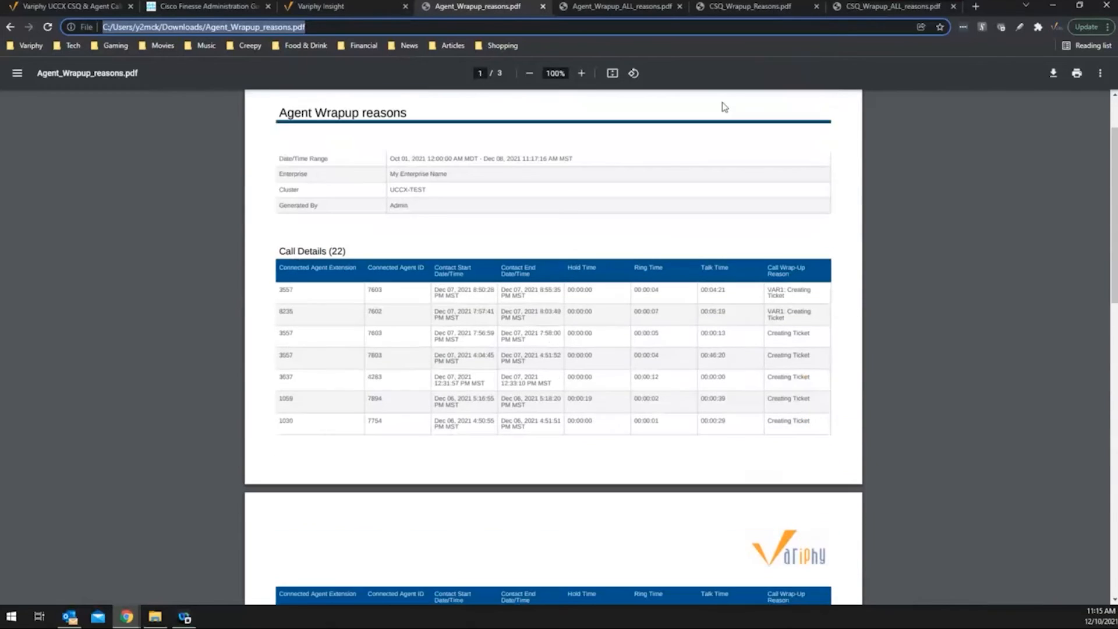
Switch to Agent_Wrapup_ALL_reasons.pdf and examine the call wrap-up reasons listed on all of its pages.
{"action": "left_click", "coordinate": [654, 4]}
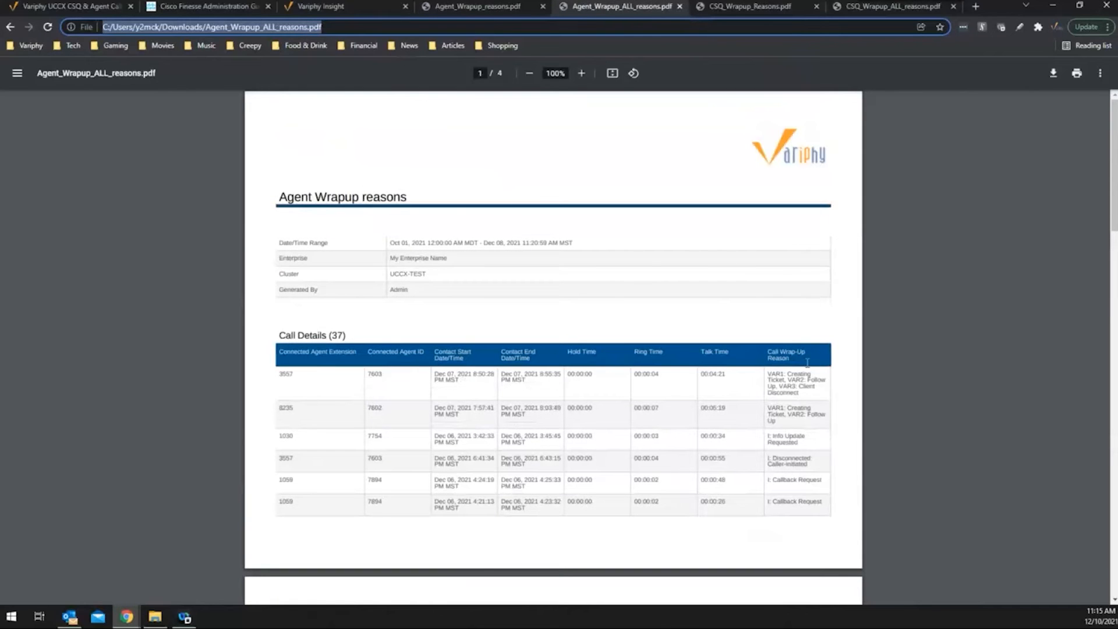
{"action": "left_click", "coordinate": [836, 299]}
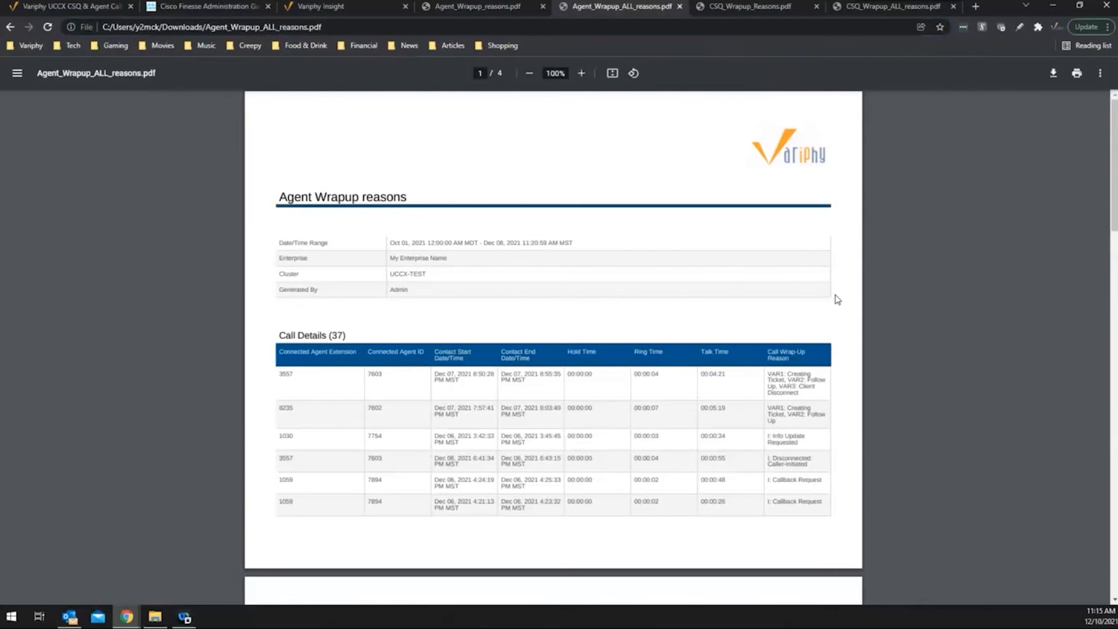
{"action": "scroll", "coordinate": [837, 299], "scroll_direction": "down", "scroll_amount": 20}
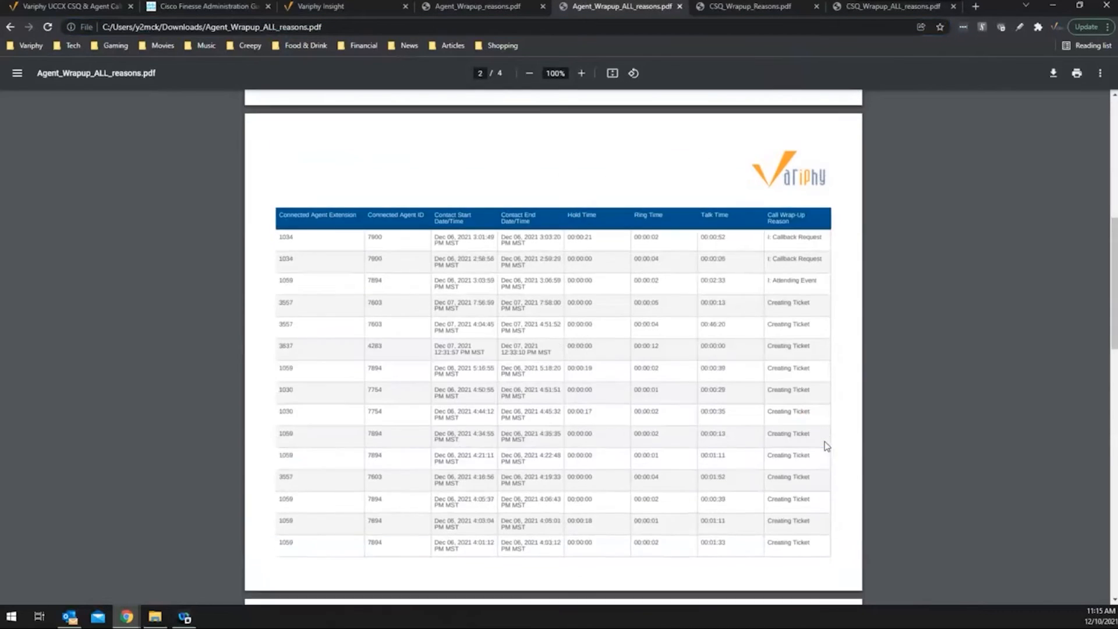
{"action": "scroll", "coordinate": [825, 446], "scroll_direction": "down", "scroll_amount": 3}
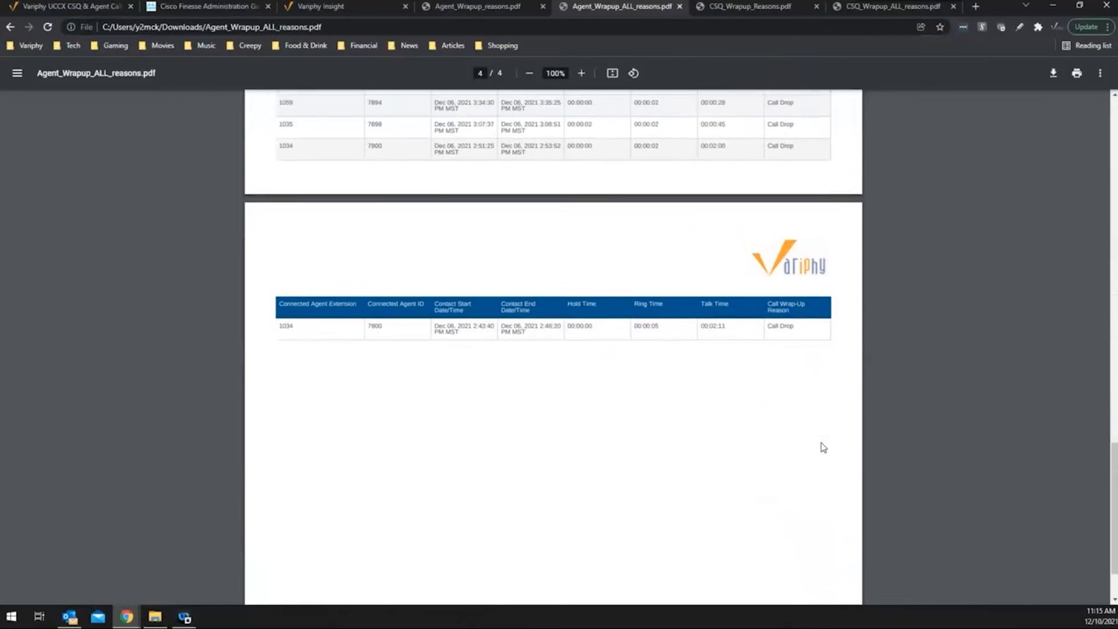
Examine the multiple-variable call wrap-up reasons of the first call details on page 1 of Agent_Wrapup_ALL_reasons.pdf.
{"action": "scroll", "coordinate": [822, 447], "scroll_direction": "up", "scroll_amount": 20}
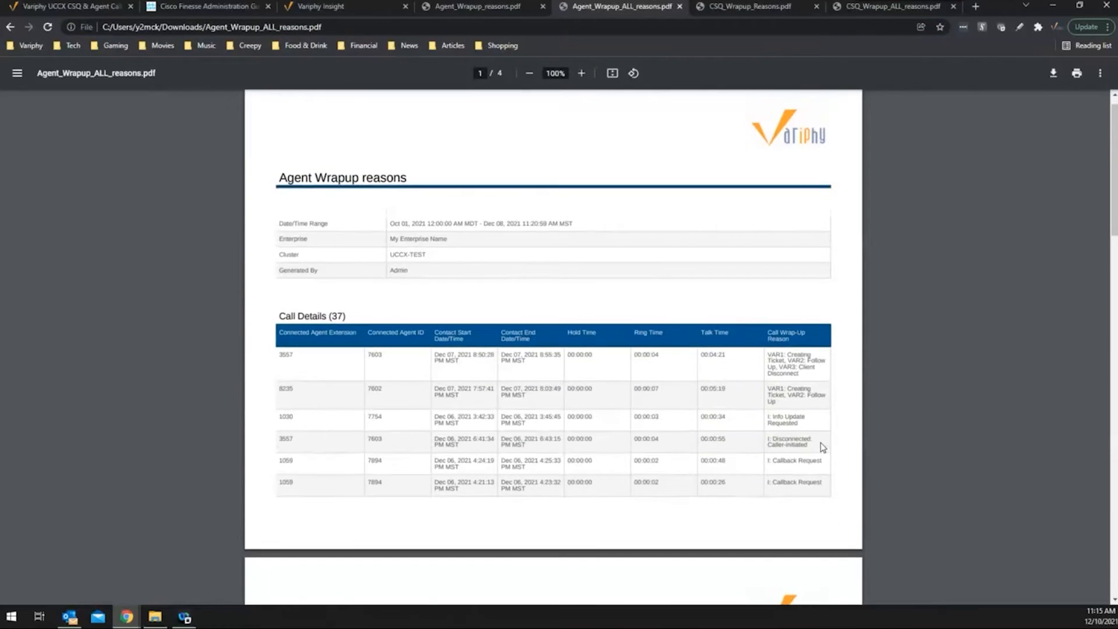
{"action": "scroll", "coordinate": [823, 447], "scroll_direction": "down", "scroll_amount": 1}
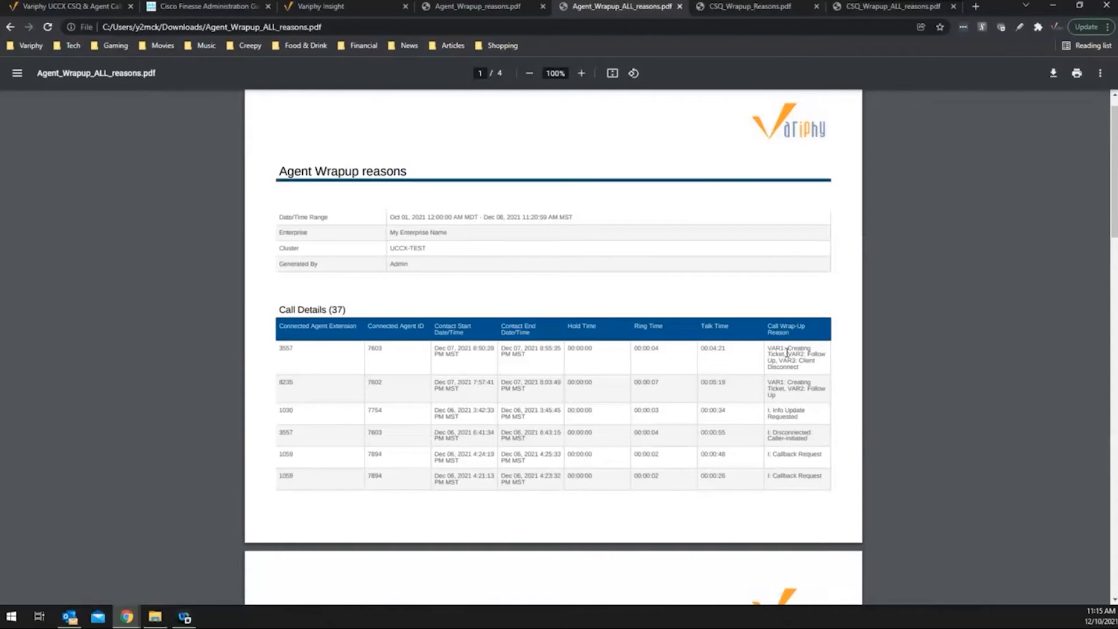
{"action": "scroll", "coordinate": [786, 353], "scroll_direction": "down", "scroll_amount": 1}
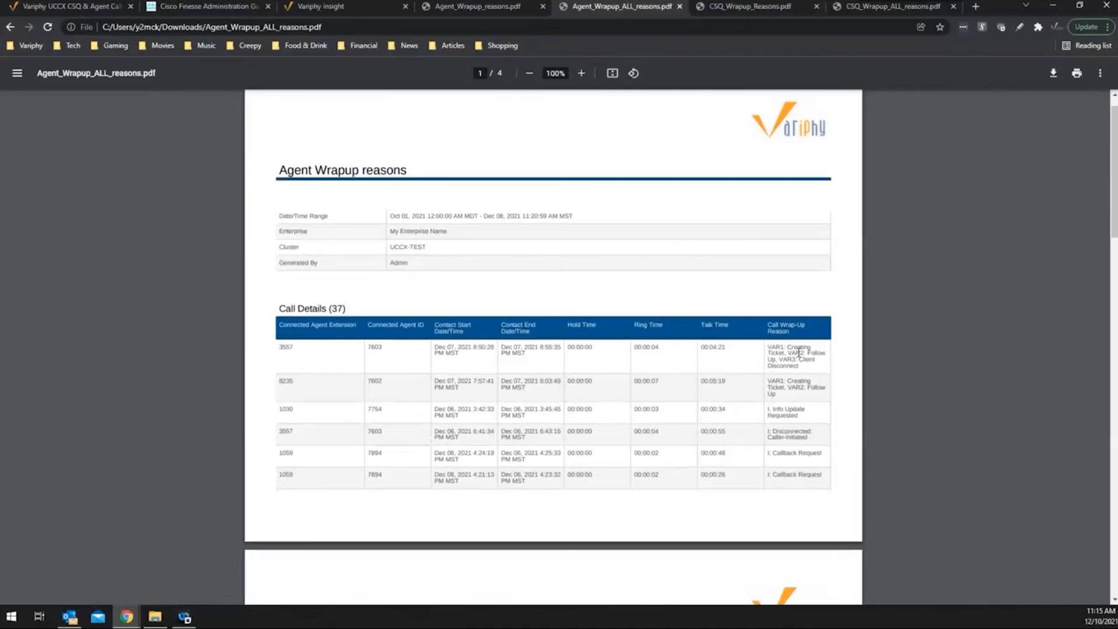
{"action": "scroll", "coordinate": [799, 353], "scroll_direction": "down", "scroll_amount": 1}
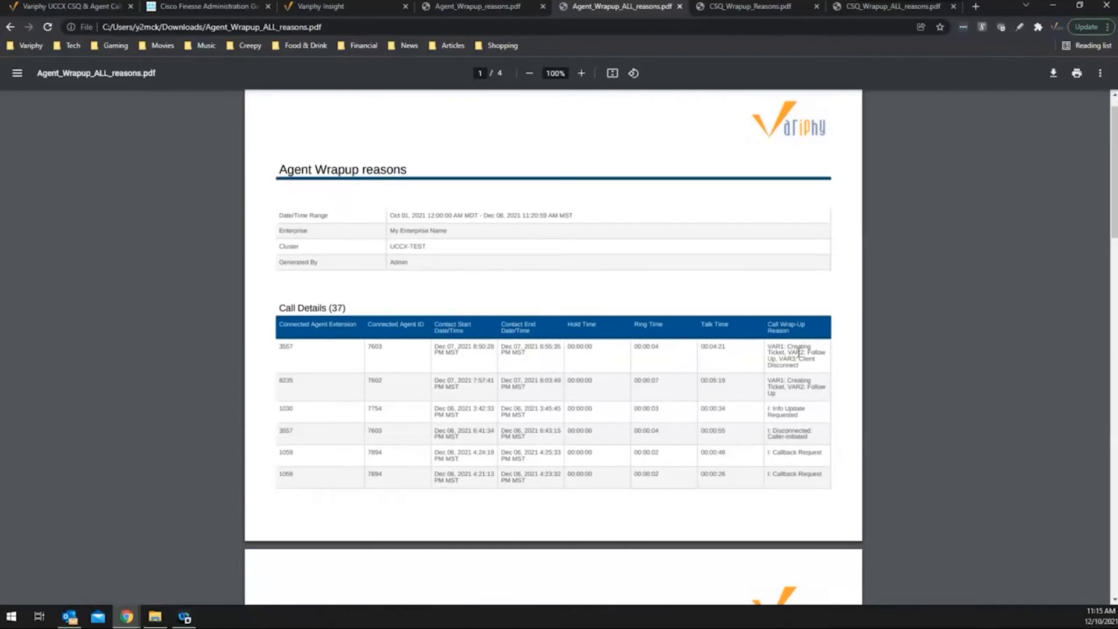
{"action": "scroll", "coordinate": [798, 353], "scroll_direction": "down", "scroll_amount": 1}
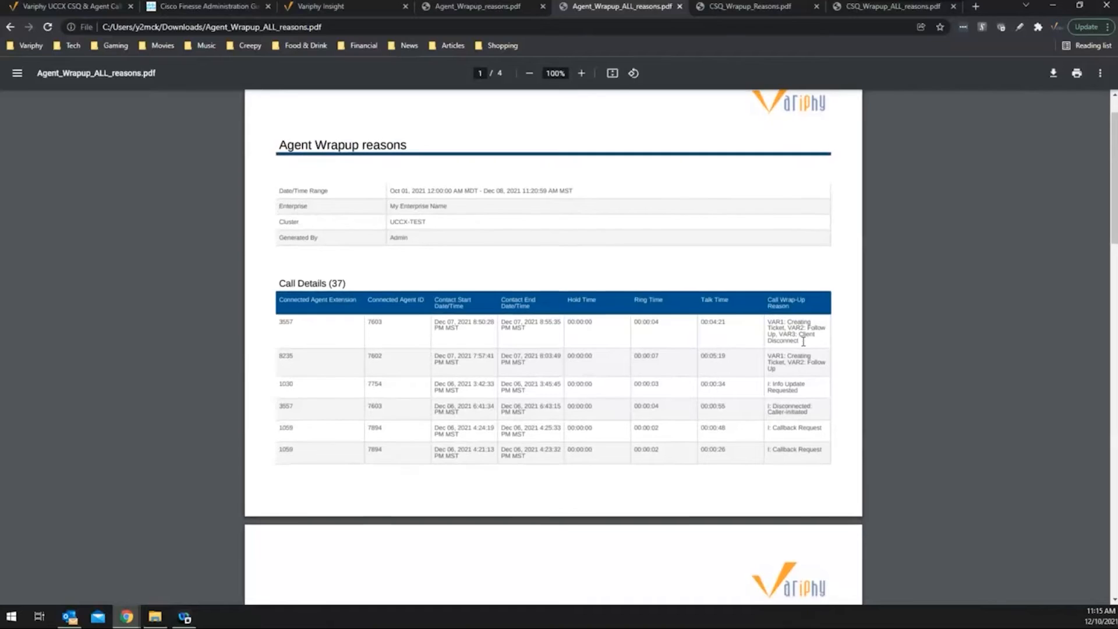
{"action": "scroll", "coordinate": [803, 341], "scroll_direction": "up", "scroll_amount": 1}
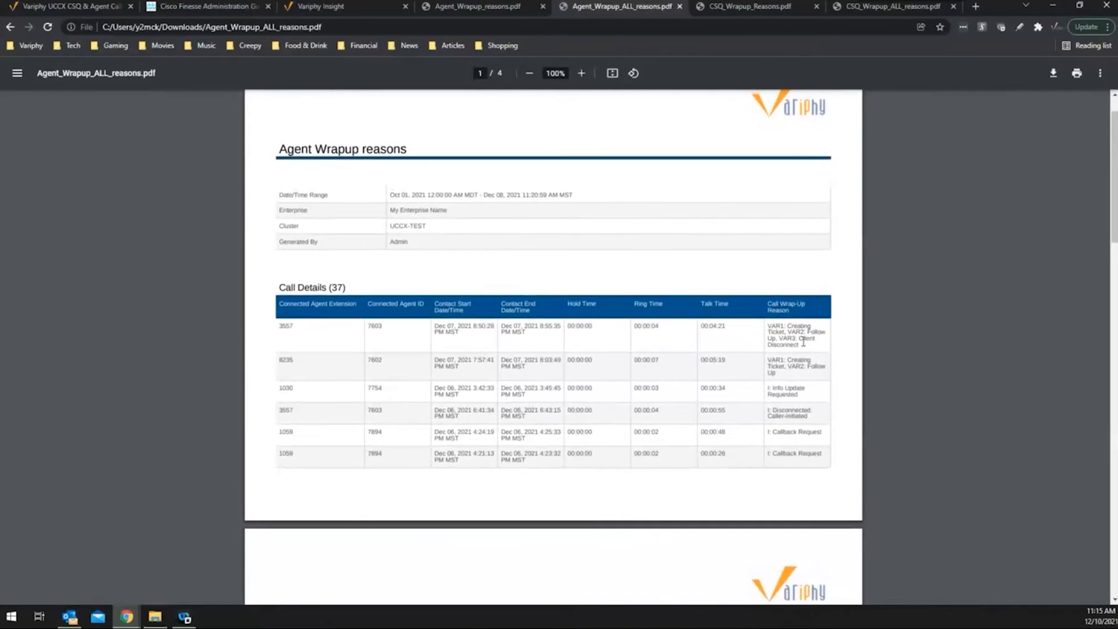
{"action": "scroll", "coordinate": [805, 347], "scroll_direction": "down", "scroll_amount": 1}
{"action": "scroll", "coordinate": [805, 348], "scroll_direction": "down", "scroll_amount": 1}
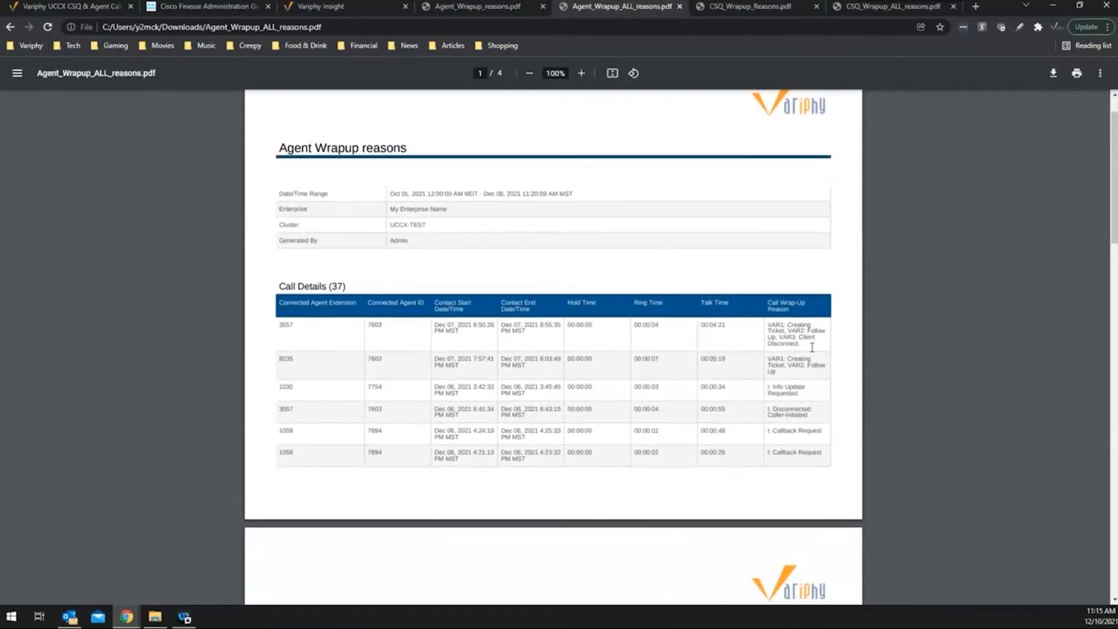
{"action": "scroll", "coordinate": [816, 353], "scroll_direction": "up", "scroll_amount": 1}
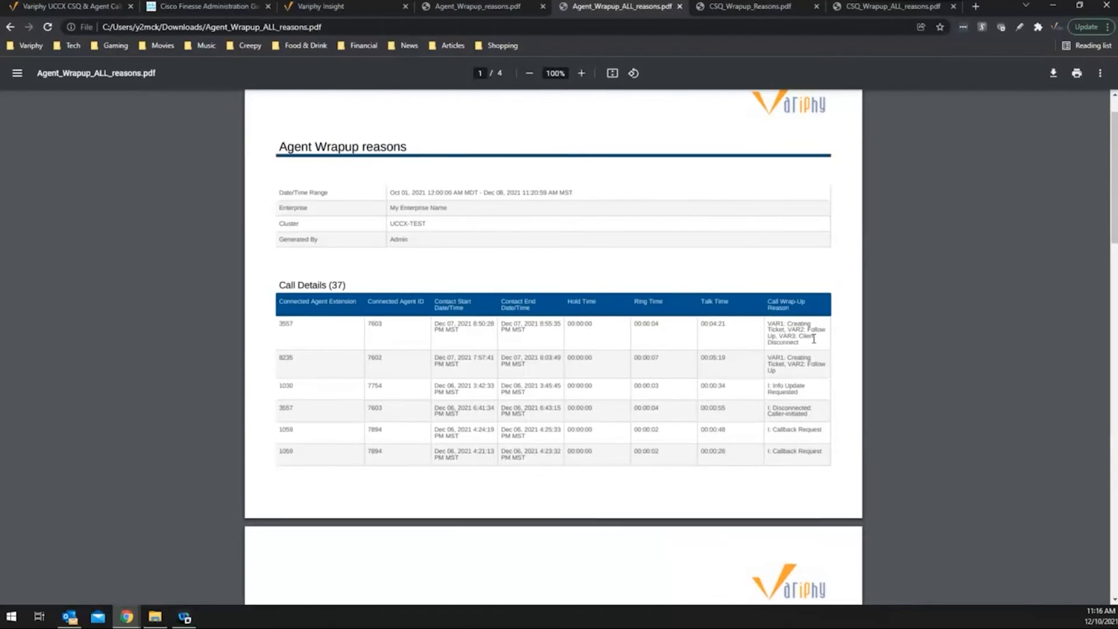
{"action": "scroll", "coordinate": [867, 257], "scroll_direction": "up", "scroll_amount": 1}
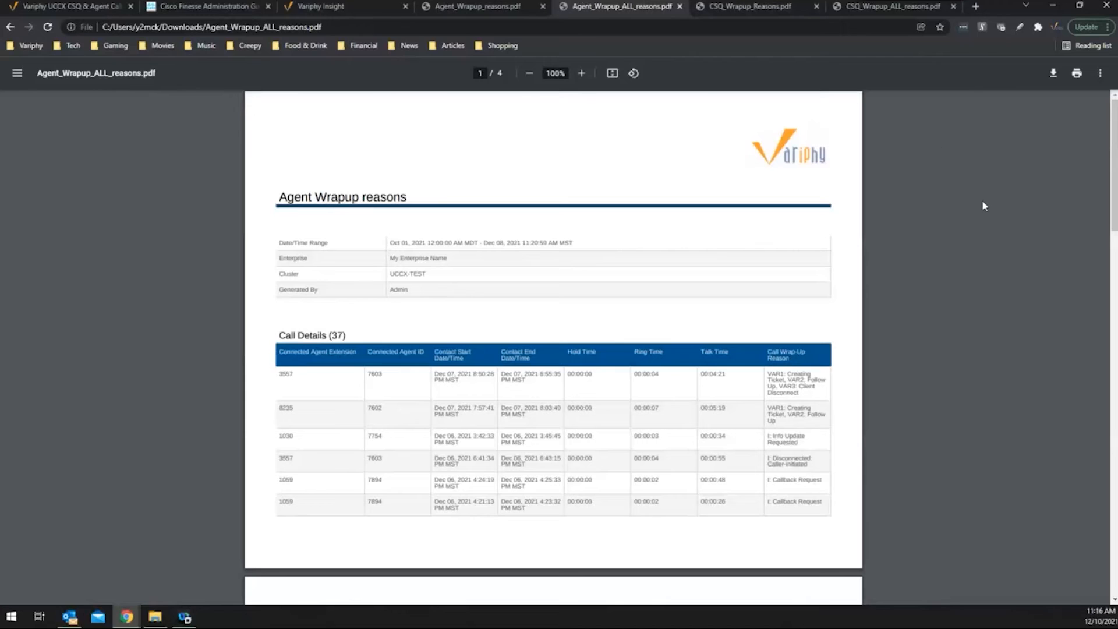
Return to Variphy Insight in the maximized browser, open the "CSQ Wrapup Reasons" report, and review its selected contact service queues.
{"action": "left_click", "coordinate": [1086, 5]}
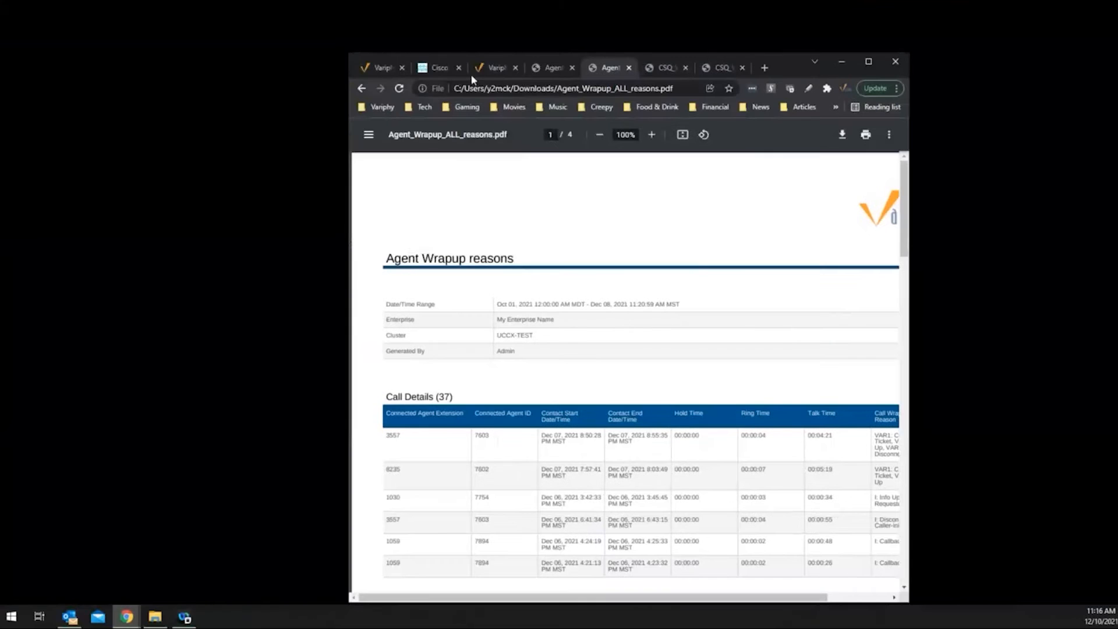
{"action": "left_click", "coordinate": [494, 69]}
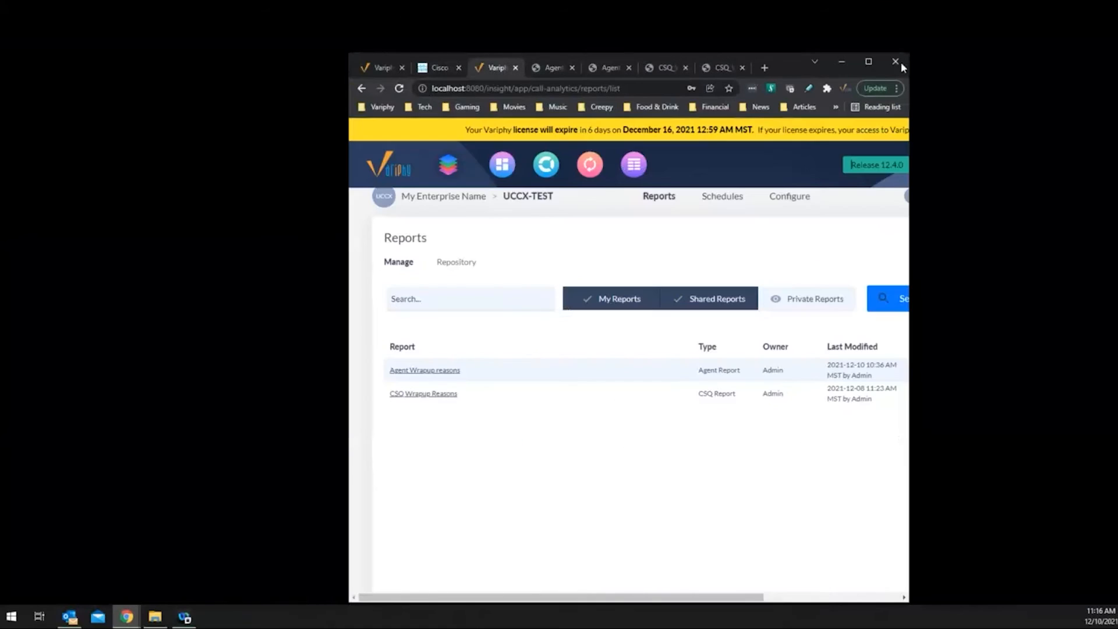
{"action": "left_click", "coordinate": [868, 61]}
{"action": "left_click", "coordinate": [90, 336]}
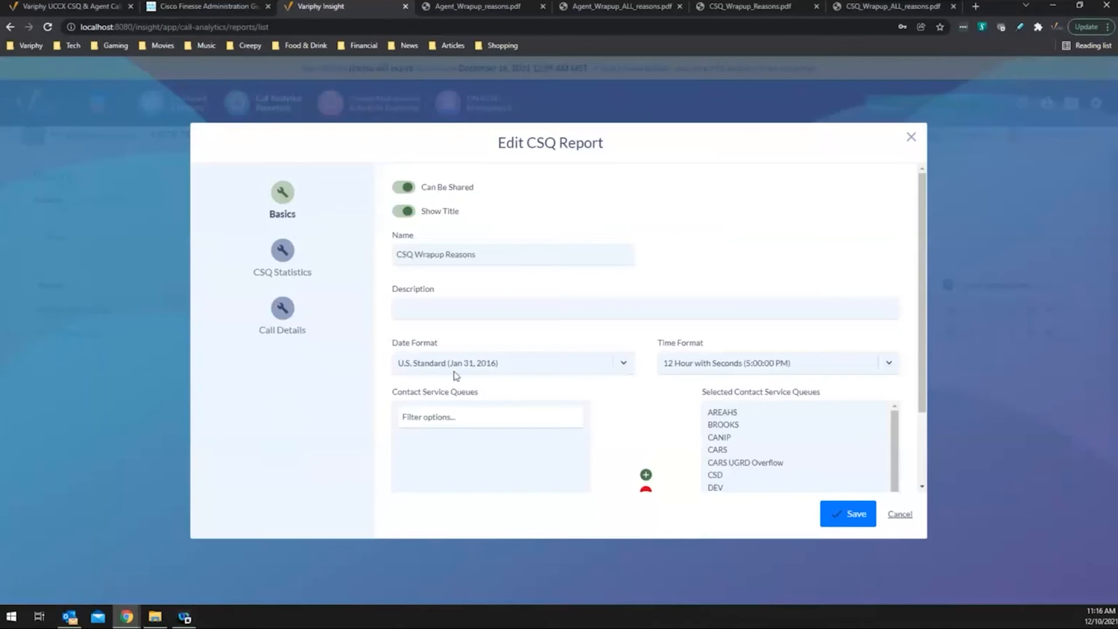
{"action": "left_click_drag", "start_coordinate": [893, 416], "coordinate": [907, 473]}
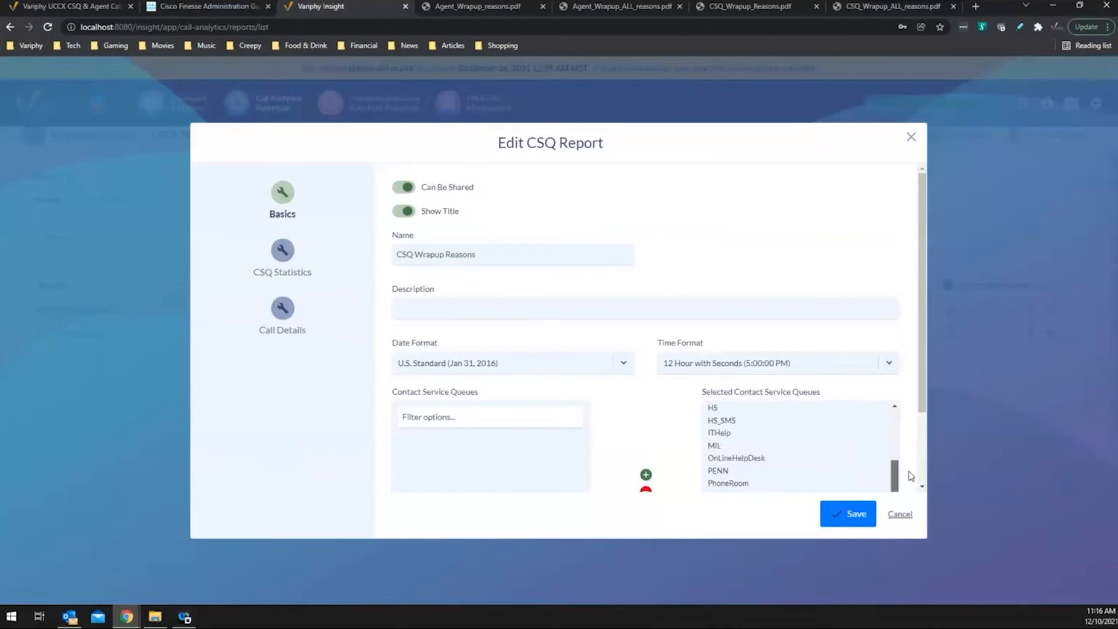
In the CSQ report's call details, try adding a second value row to the Call Wrap-Up Reason criterion and remove it.
{"action": "left_click", "coordinate": [282, 315]}
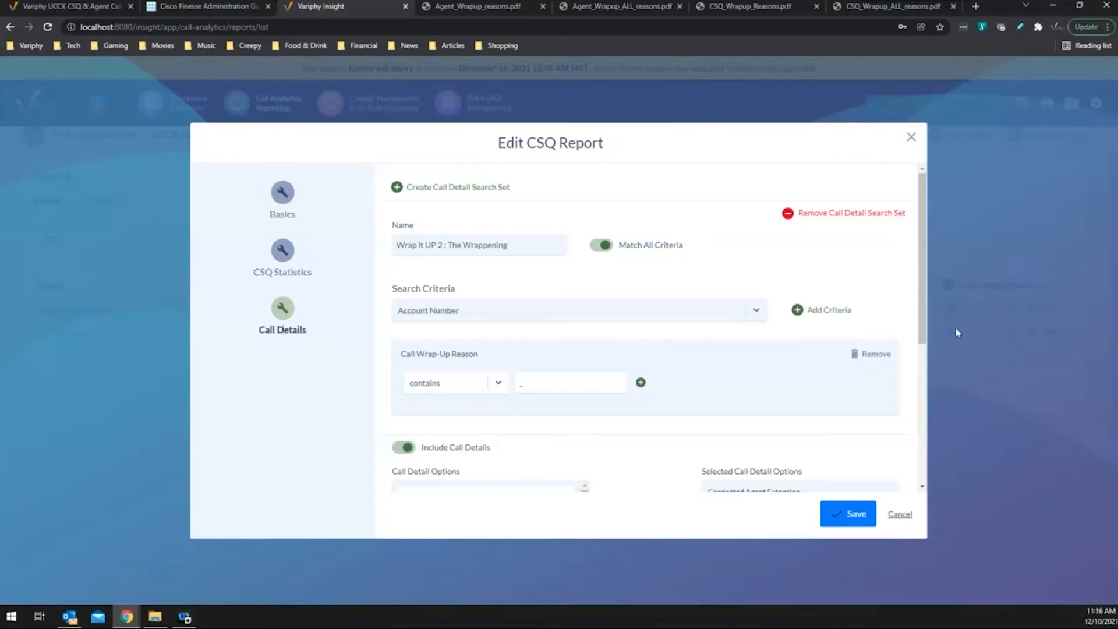
{"action": "left_click", "coordinate": [518, 387]}
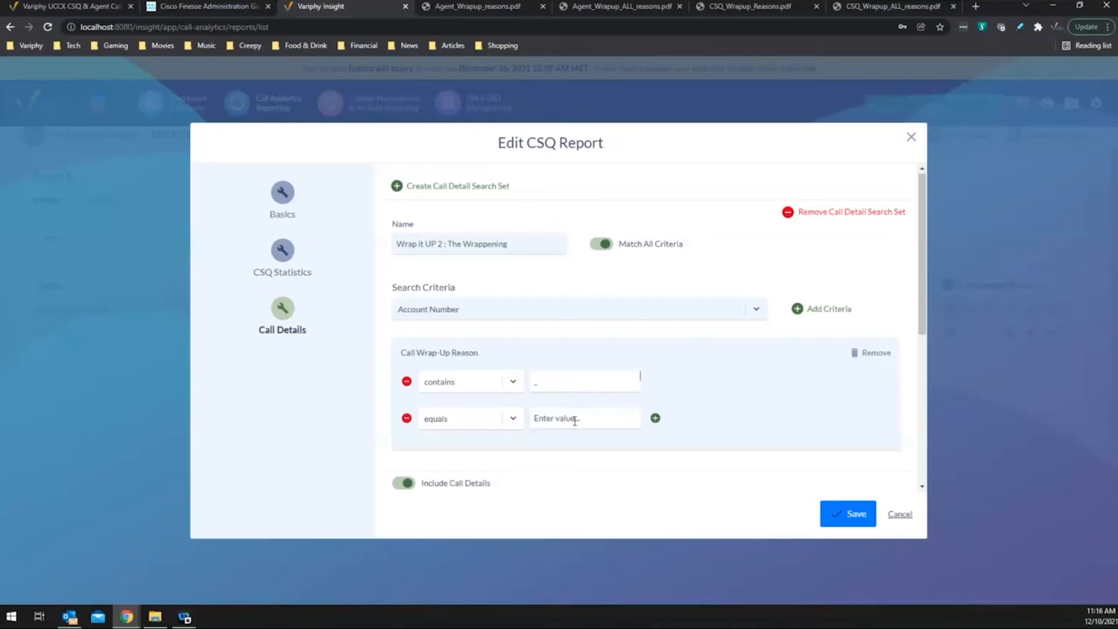
{"action": "left_click", "coordinate": [406, 419]}
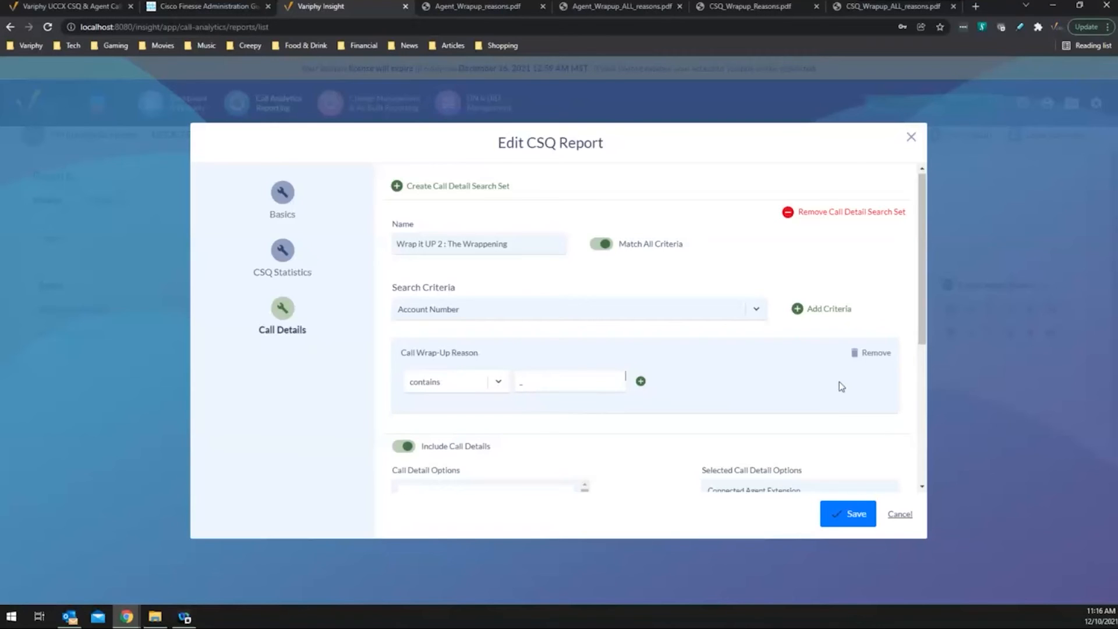
Review the selected call detail options of the CSQ report and close it without saving.
{"action": "scroll", "coordinate": [839, 382], "scroll_direction": "down", "scroll_amount": 1}
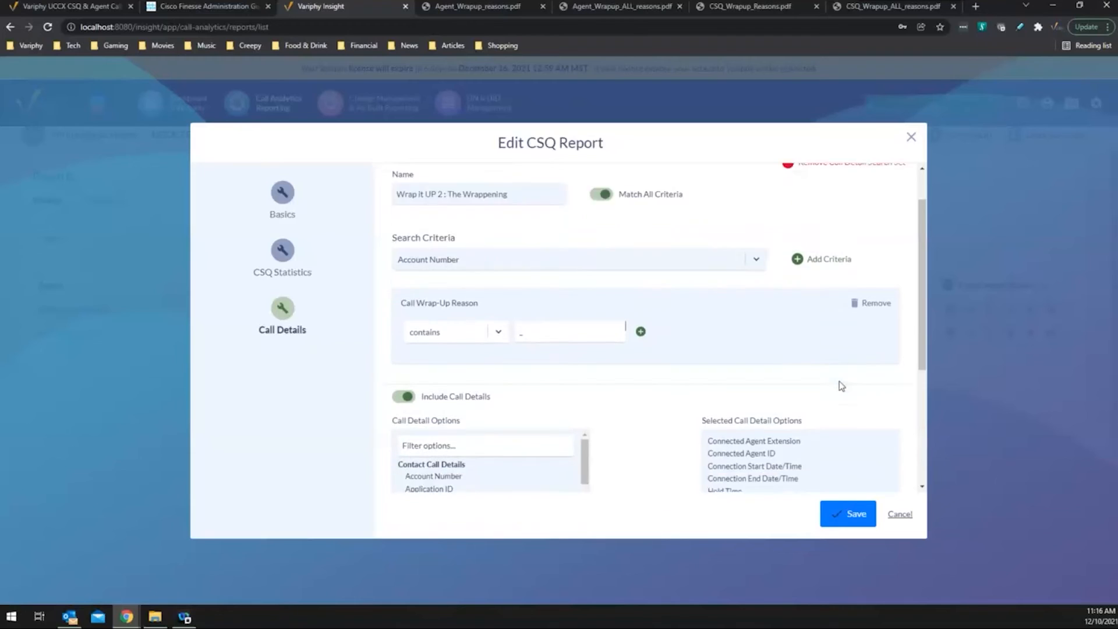
{"action": "scroll", "coordinate": [840, 382], "scroll_direction": "down", "scroll_amount": 2}
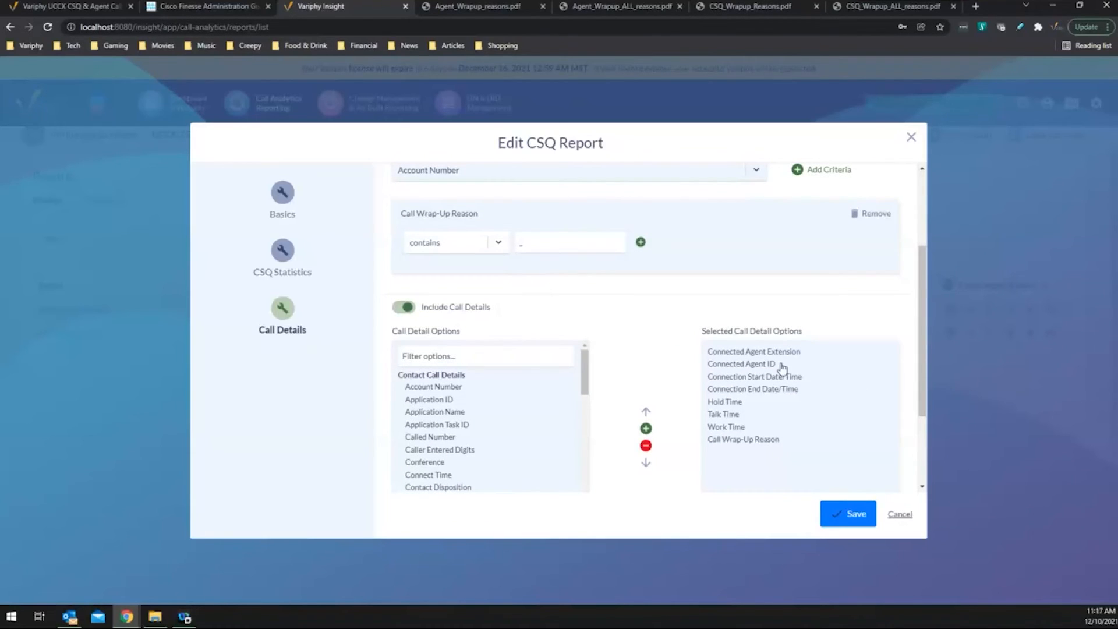
{"action": "scroll", "coordinate": [751, 361], "scroll_direction": "down", "scroll_amount": 1}
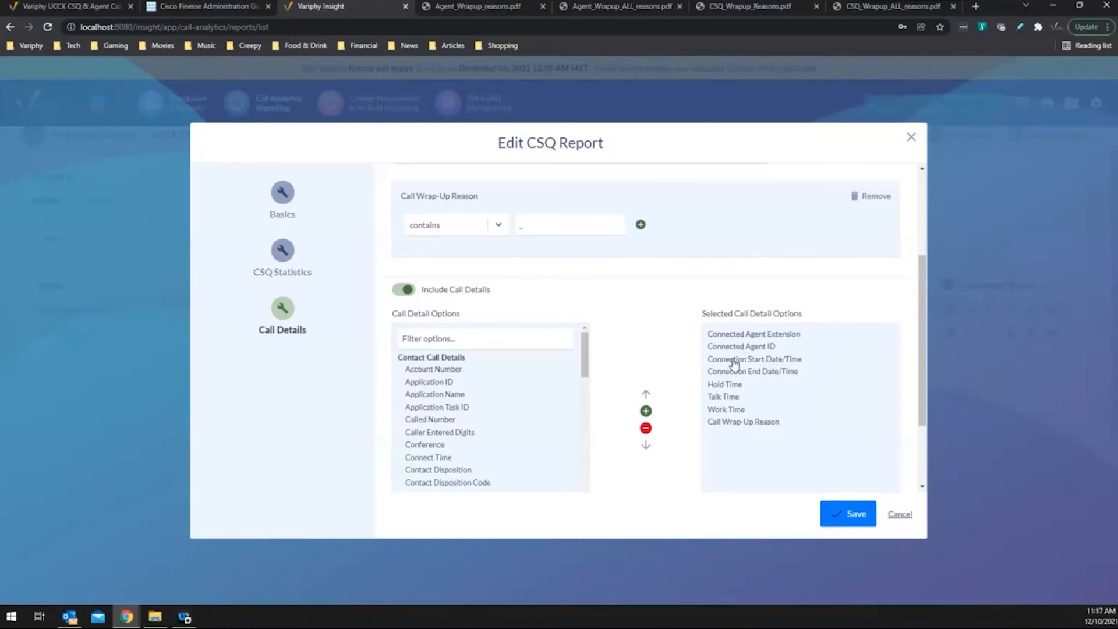
{"action": "left_click", "coordinate": [901, 516]}
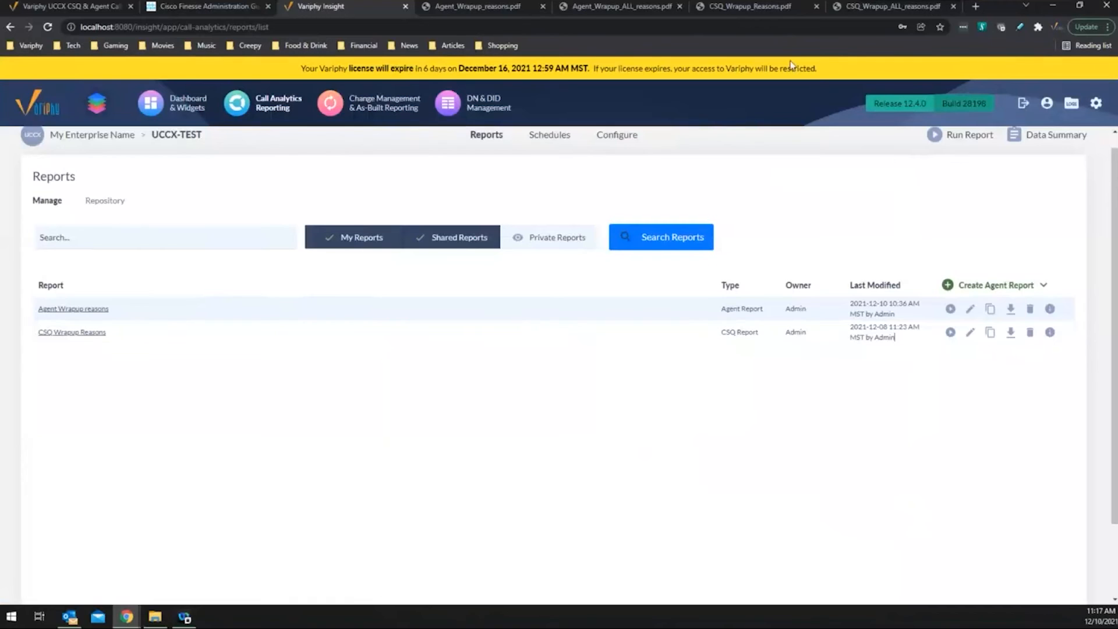
Open CSQ_Wrapup_Reasons.pdf and examine the Call Wrap-Up Reason column of its call details.
{"action": "left_click", "coordinate": [751, 7]}
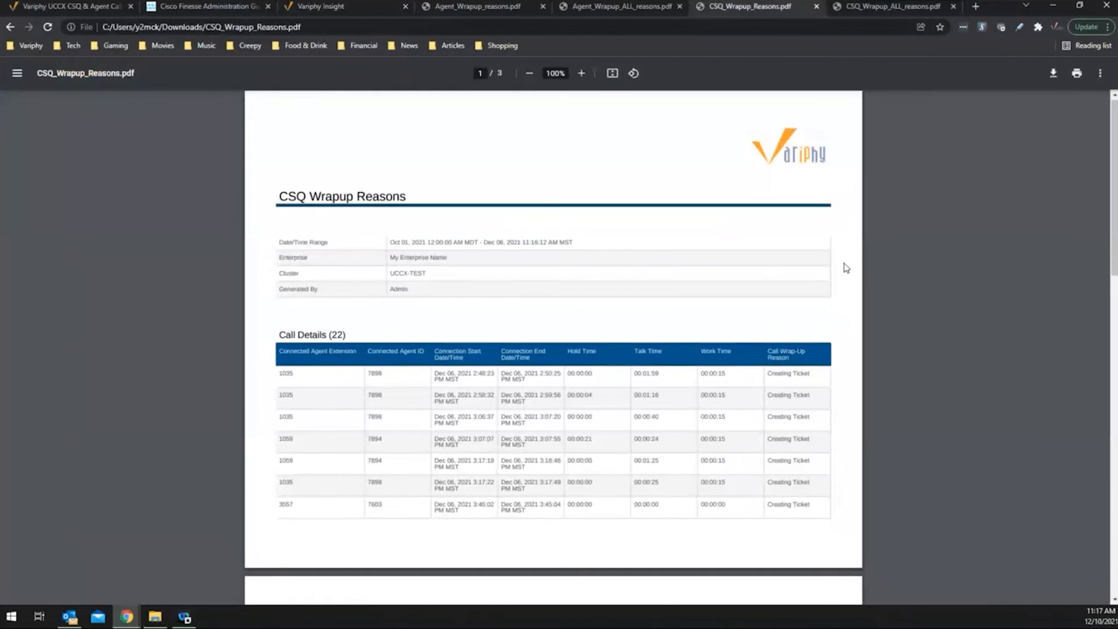
{"action": "scroll", "coordinate": [837, 297], "scroll_direction": "down", "scroll_amount": 12}
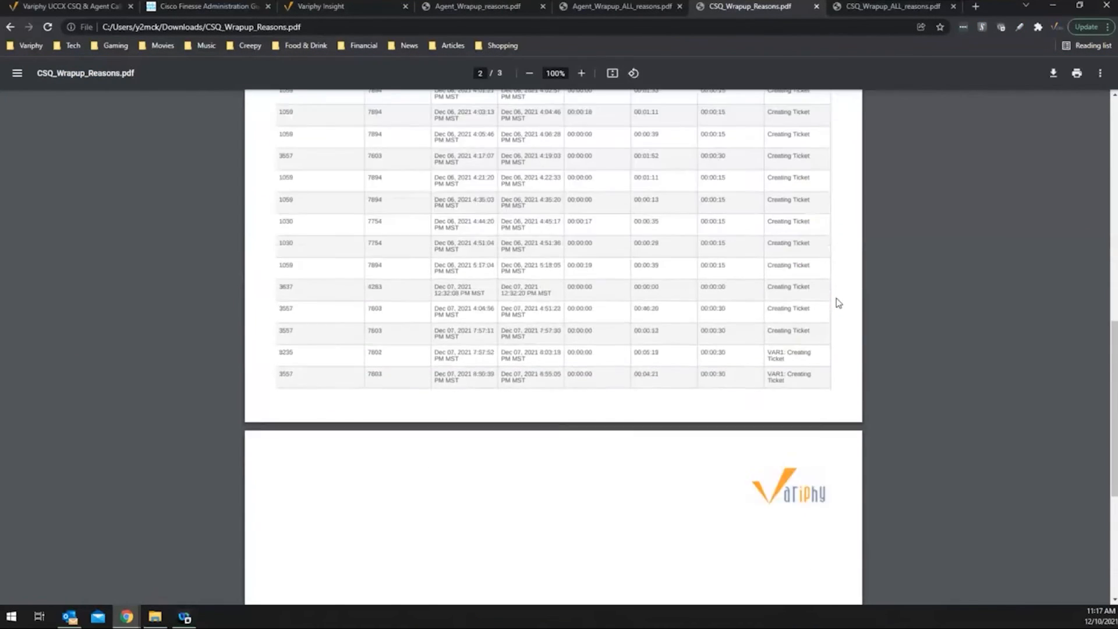
{"action": "scroll", "coordinate": [838, 302], "scroll_direction": "up", "scroll_amount": 12}
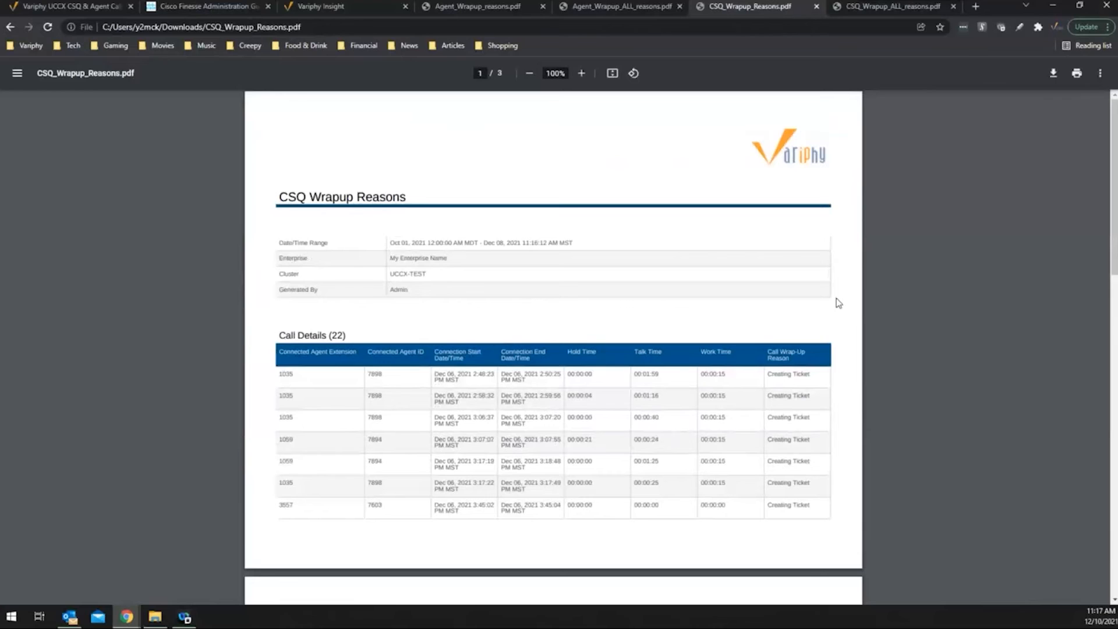
{"action": "scroll", "coordinate": [812, 347], "scroll_direction": "down", "scroll_amount": 9}
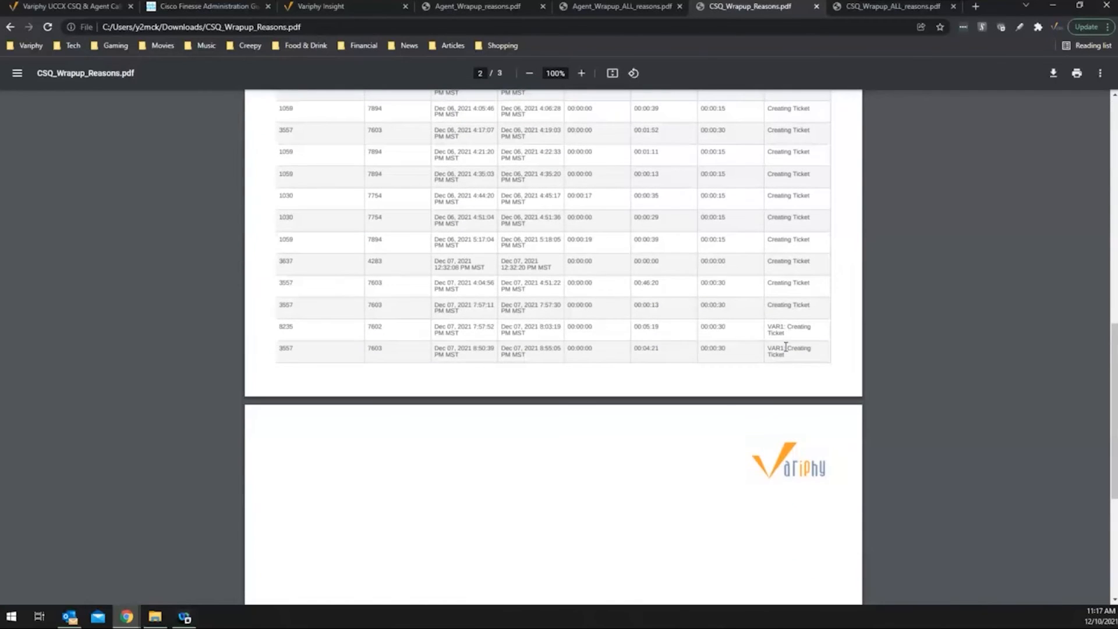
{"action": "scroll", "coordinate": [792, 332], "scroll_direction": "up", "scroll_amount": 5}
Examine the call wrap-up reasons in CSQ_Wrapup_ALL_reasons.pdf and compare their order with Agent_Wrapup_ALL_reasons.pdf.
{"action": "left_click", "coordinate": [870, 7]}
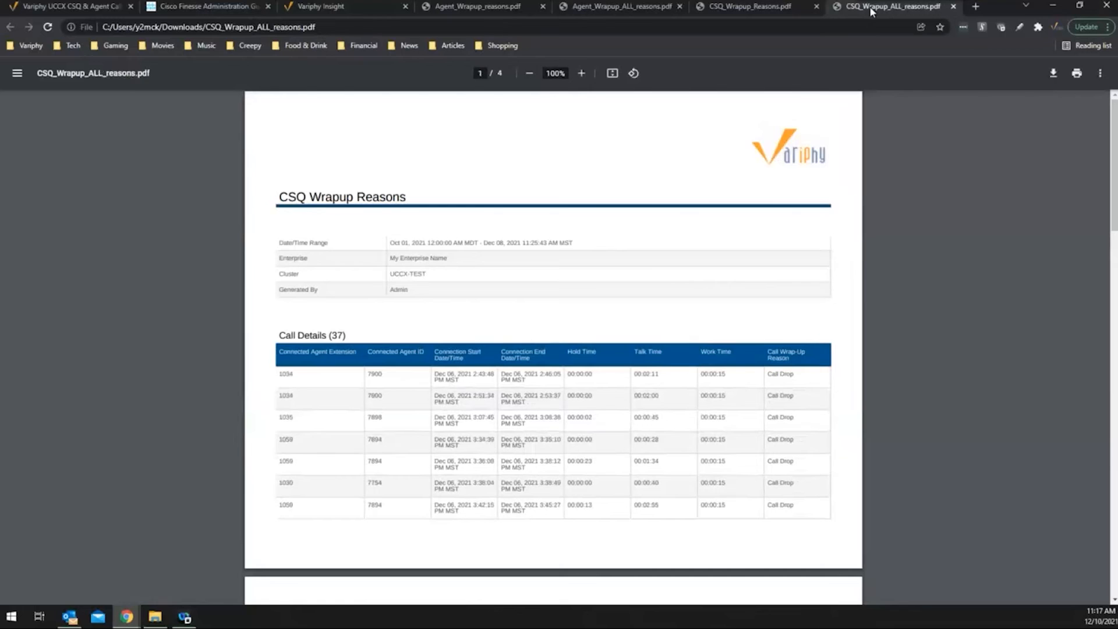
{"action": "scroll", "coordinate": [838, 365], "scroll_direction": "down", "scroll_amount": 3}
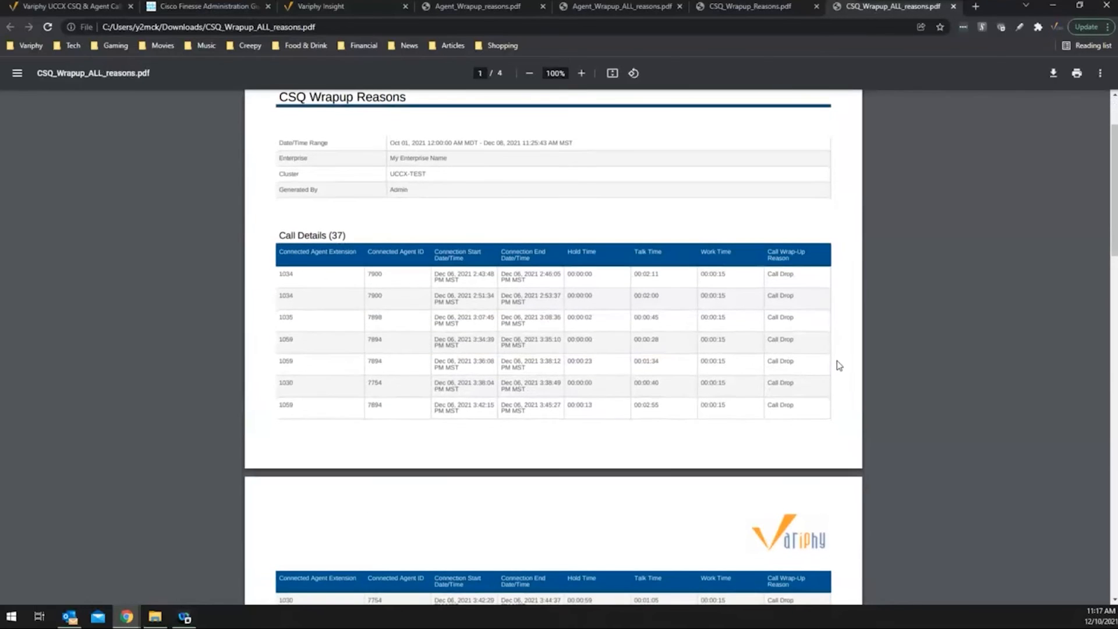
{"action": "scroll", "coordinate": [838, 365], "scroll_direction": "down", "scroll_amount": 14}
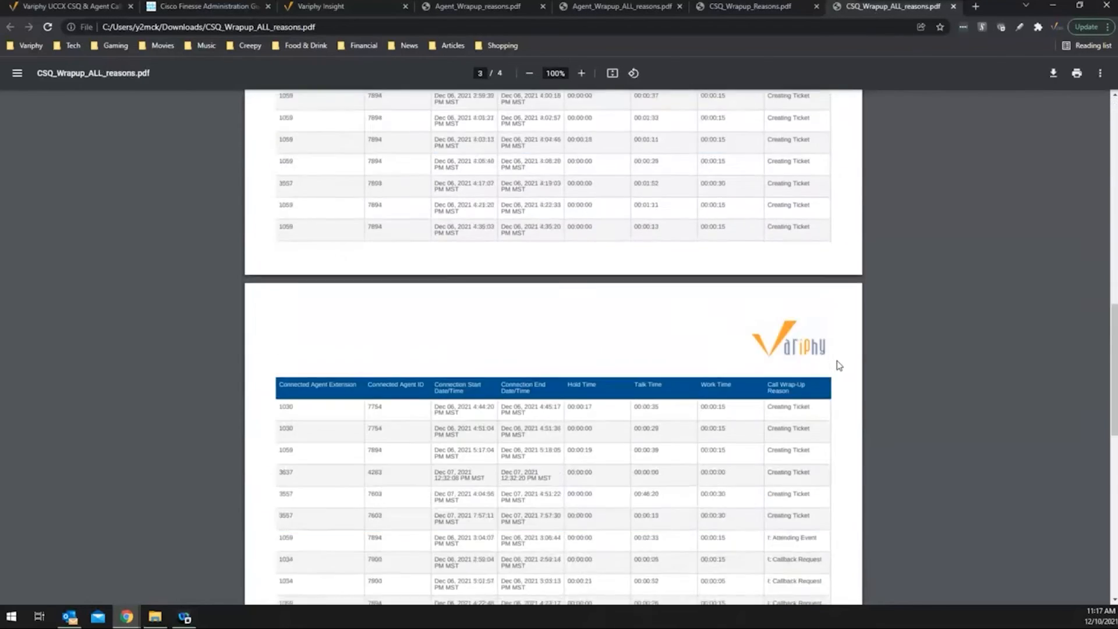
{"action": "left_click", "coordinate": [654, 8]}
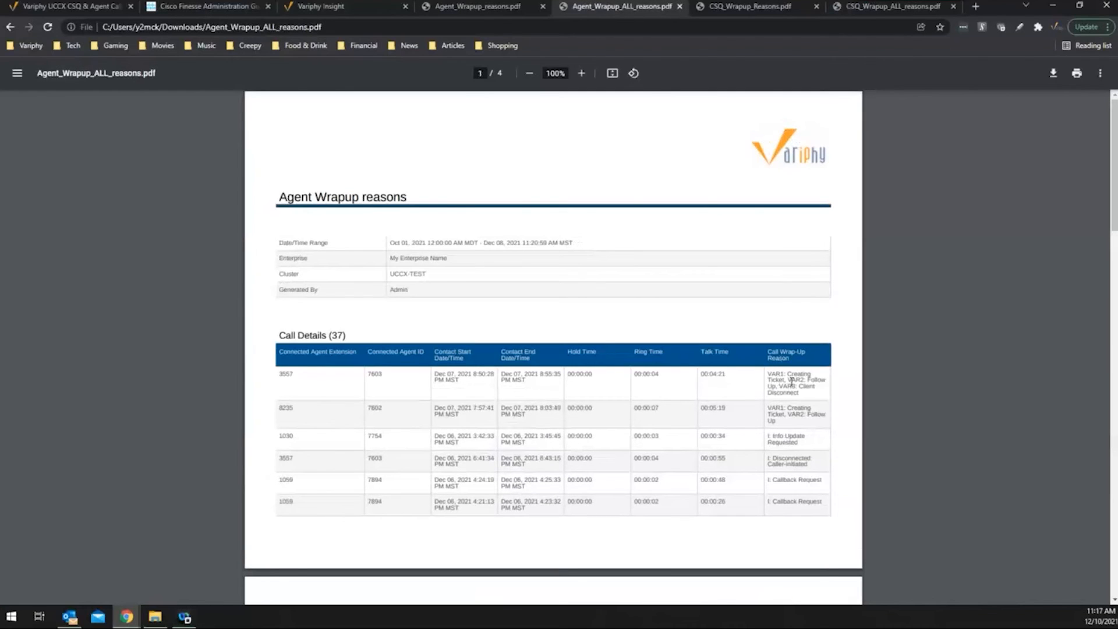
{"action": "left_click", "coordinate": [876, 7]}
{"action": "scroll", "coordinate": [801, 379], "scroll_direction": "down", "scroll_amount": 7}
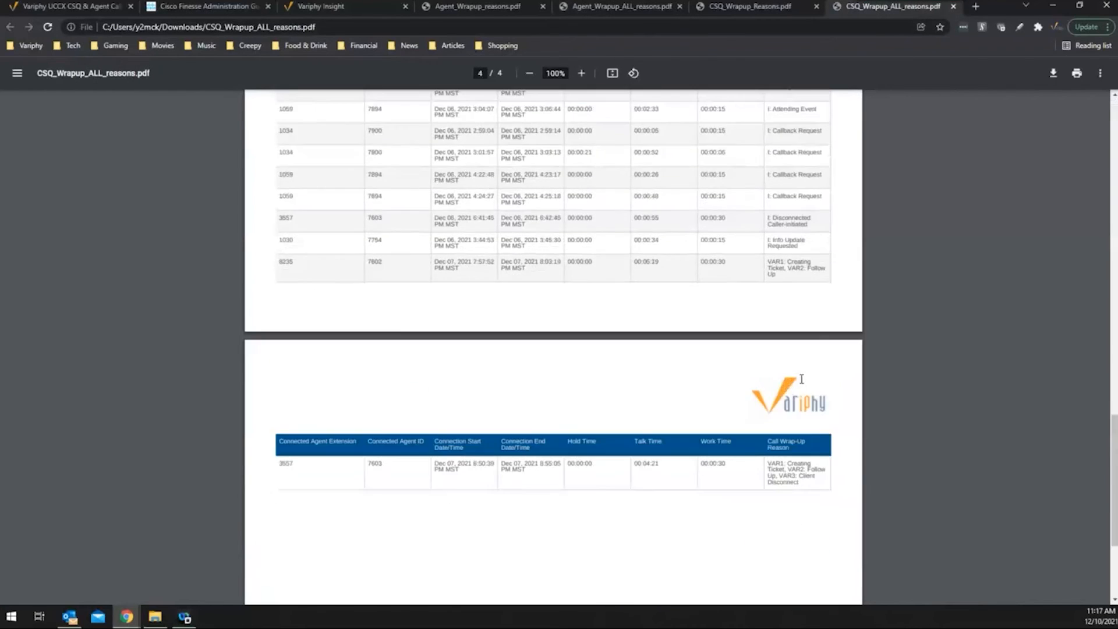
{"action": "scroll", "coordinate": [801, 379], "scroll_direction": "up", "scroll_amount": 7}
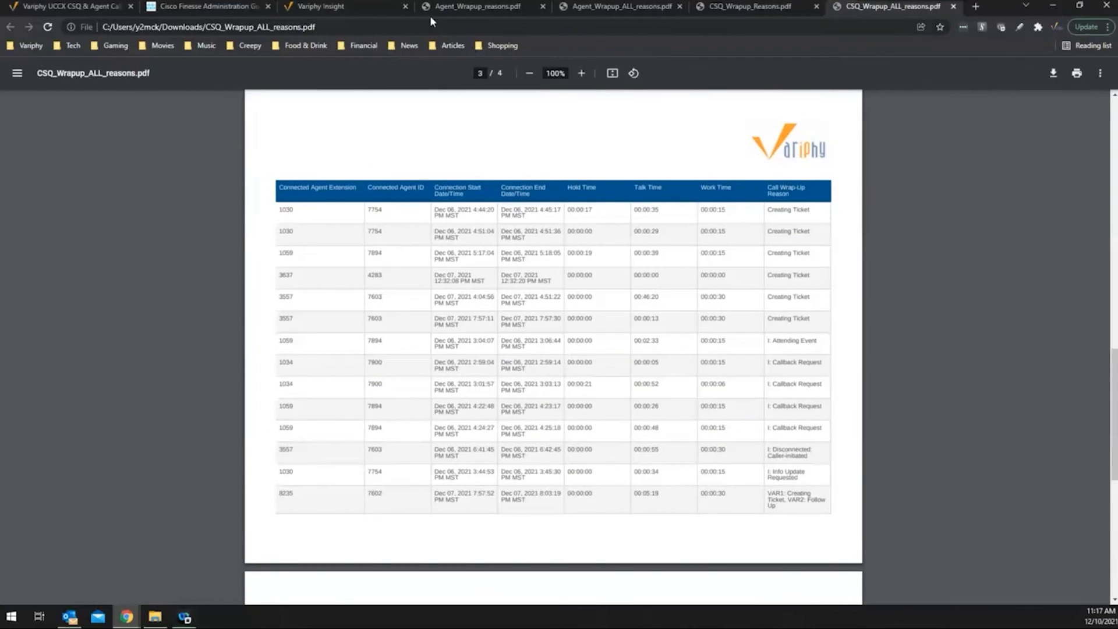
Open the CSQ Wrapup Reasons report in Variphy Insight for editing and review the Sort Direction options of its call details.
{"action": "left_click", "coordinate": [343, 9]}
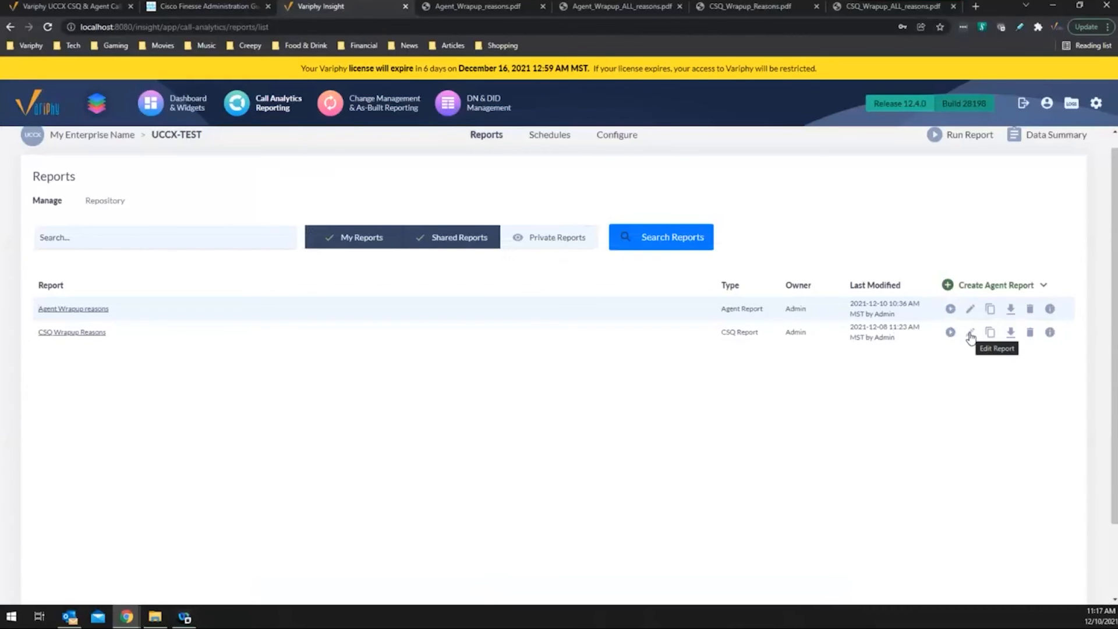
{"action": "left_click", "coordinate": [969, 335]}
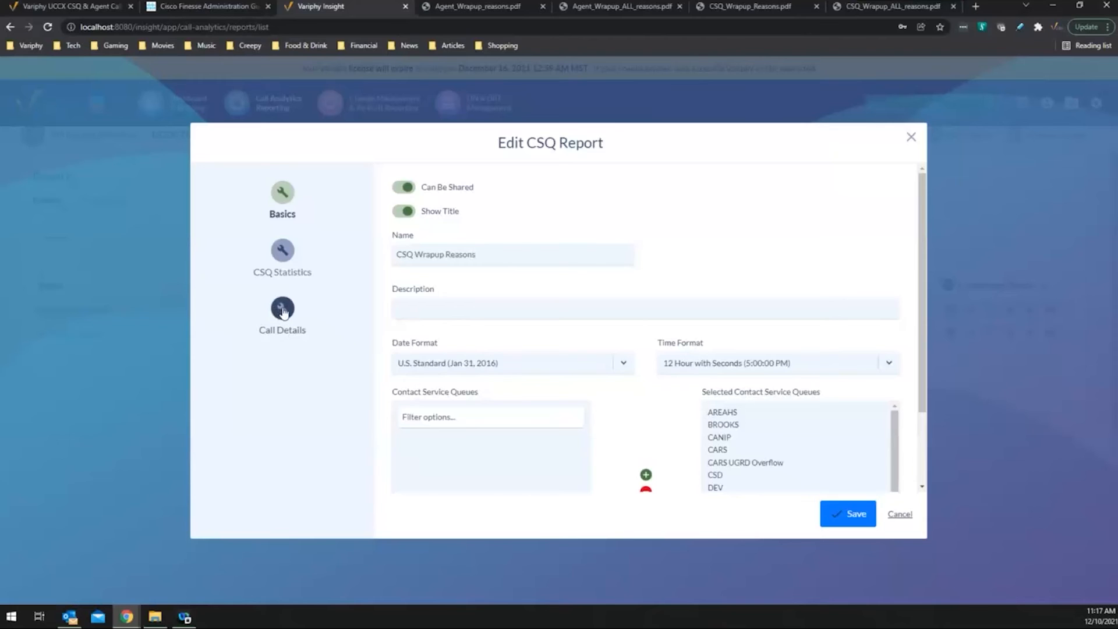
{"action": "left_click", "coordinate": [283, 309]}
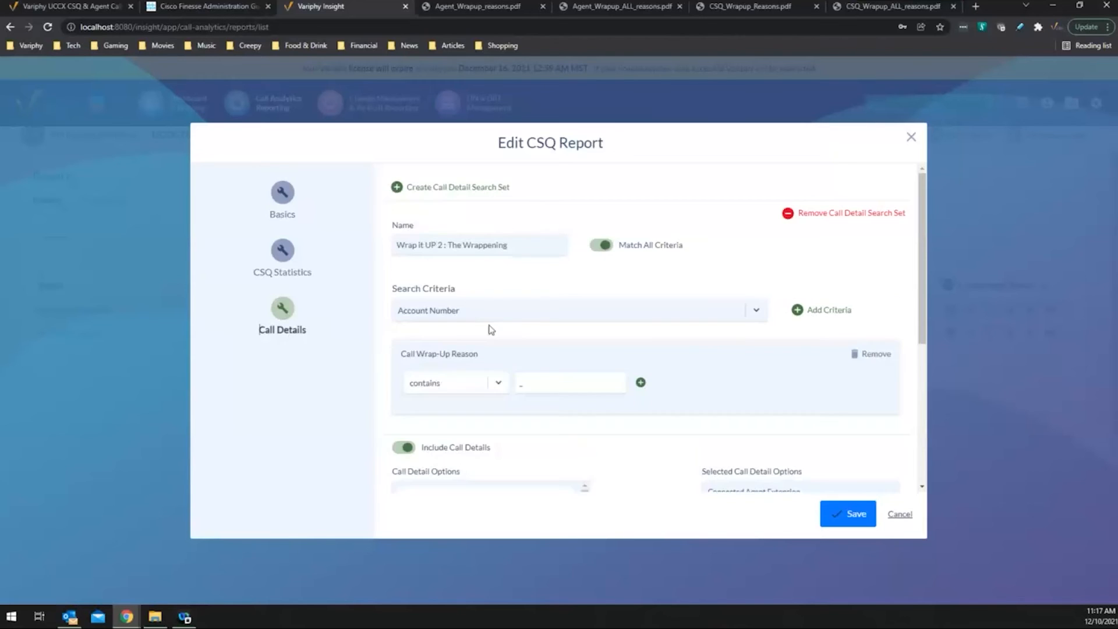
{"action": "scroll", "coordinate": [906, 416], "scroll_direction": "down", "scroll_amount": 5}
{"action": "scroll", "coordinate": [906, 416], "scroll_direction": "down", "scroll_amount": 1}
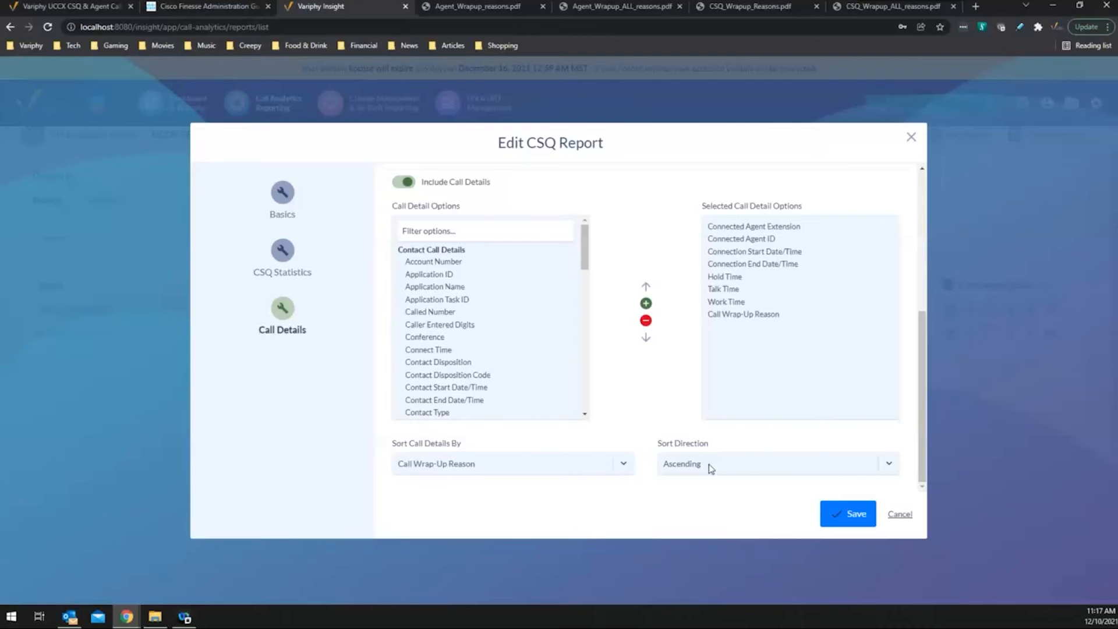
{"action": "left_click", "coordinate": [710, 469]}
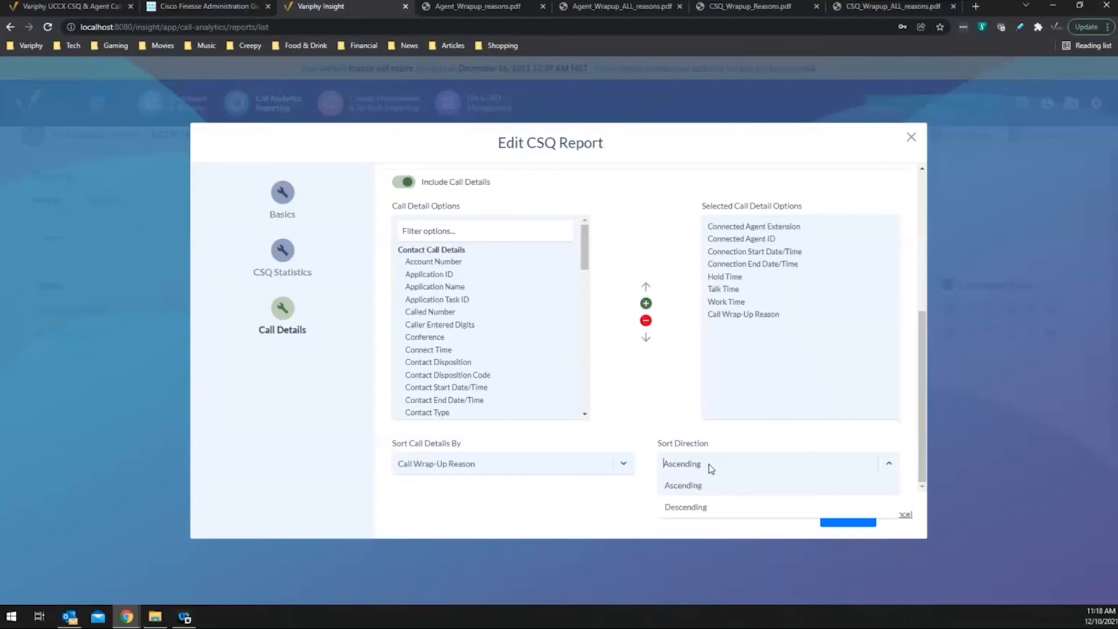
{"action": "left_click", "coordinate": [605, 505]}
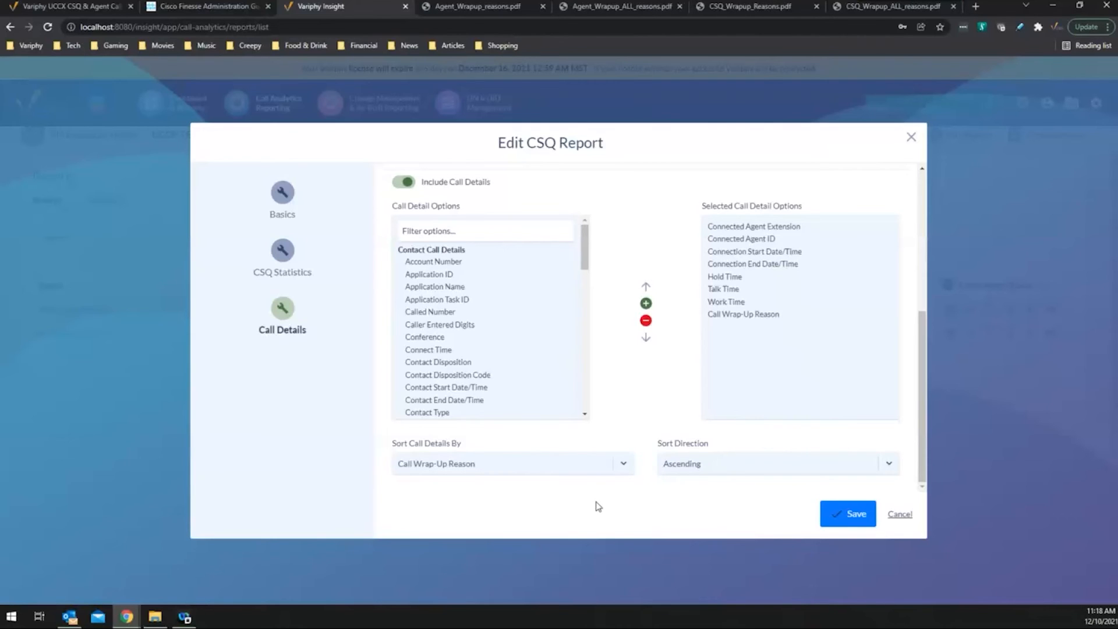
Review the fields offered for sorting the report's call details and close the report without saving.
{"action": "left_click", "coordinate": [622, 473]}
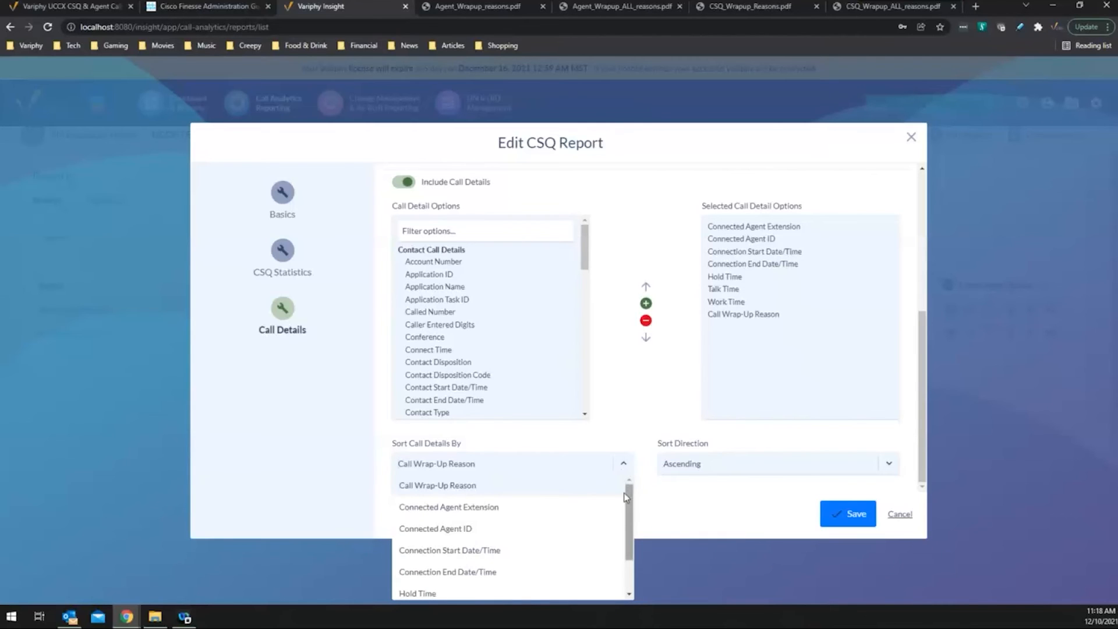
{"action": "scroll", "coordinate": [627, 515], "scroll_direction": "down", "scroll_amount": 2}
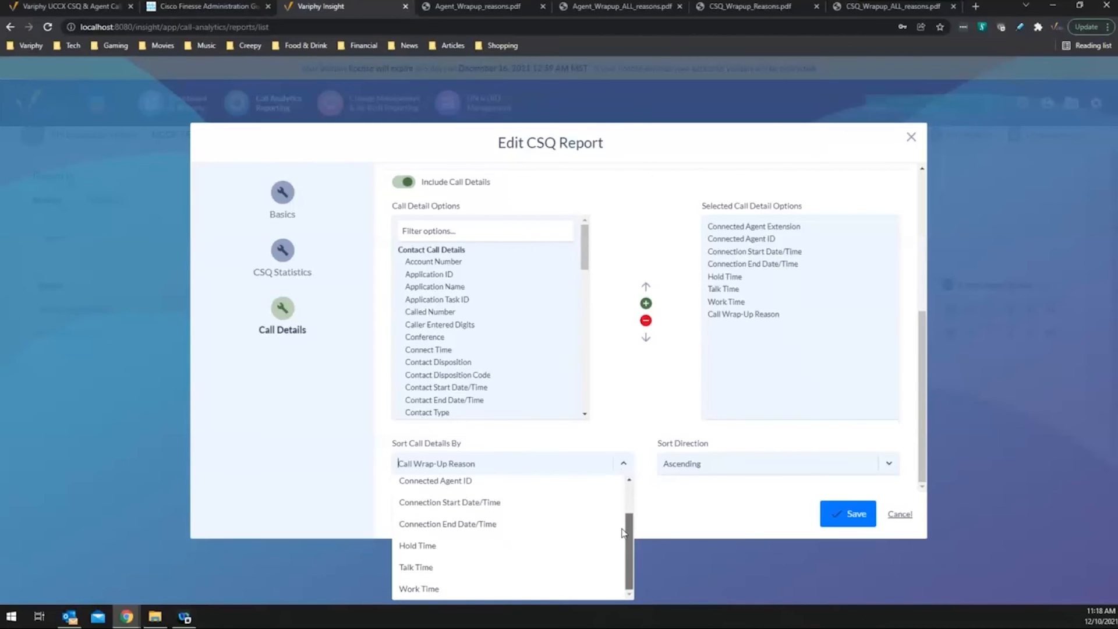
{"action": "scroll", "coordinate": [620, 513], "scroll_direction": "up", "scroll_amount": 2}
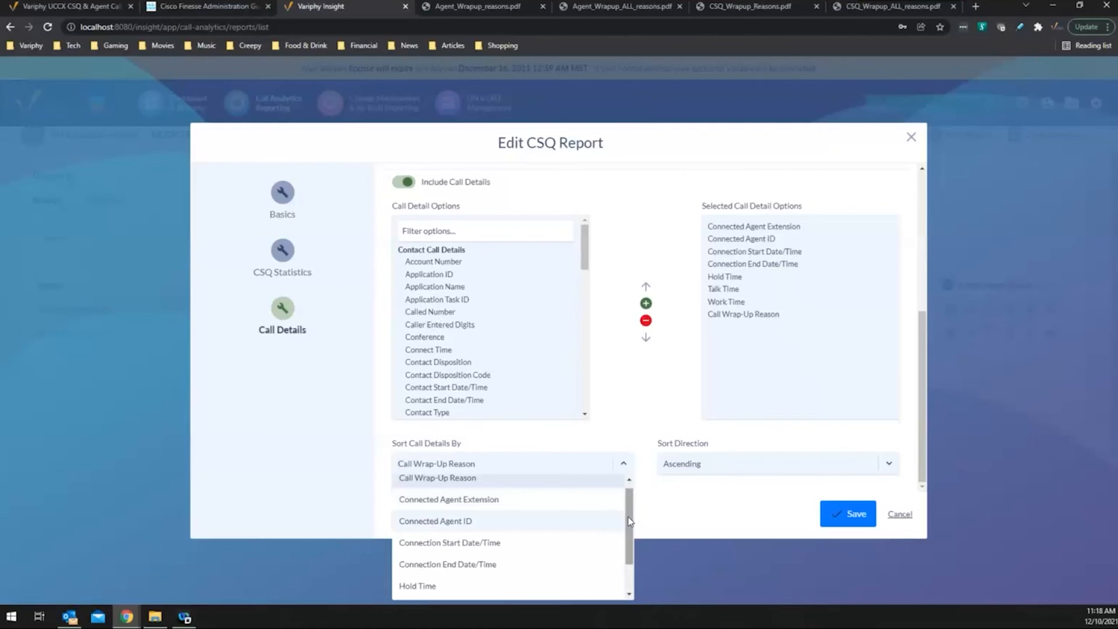
{"action": "scroll", "coordinate": [618, 515], "scroll_direction": "down", "scroll_amount": 2}
{"action": "scroll", "coordinate": [609, 525], "scroll_direction": "up", "scroll_amount": 2}
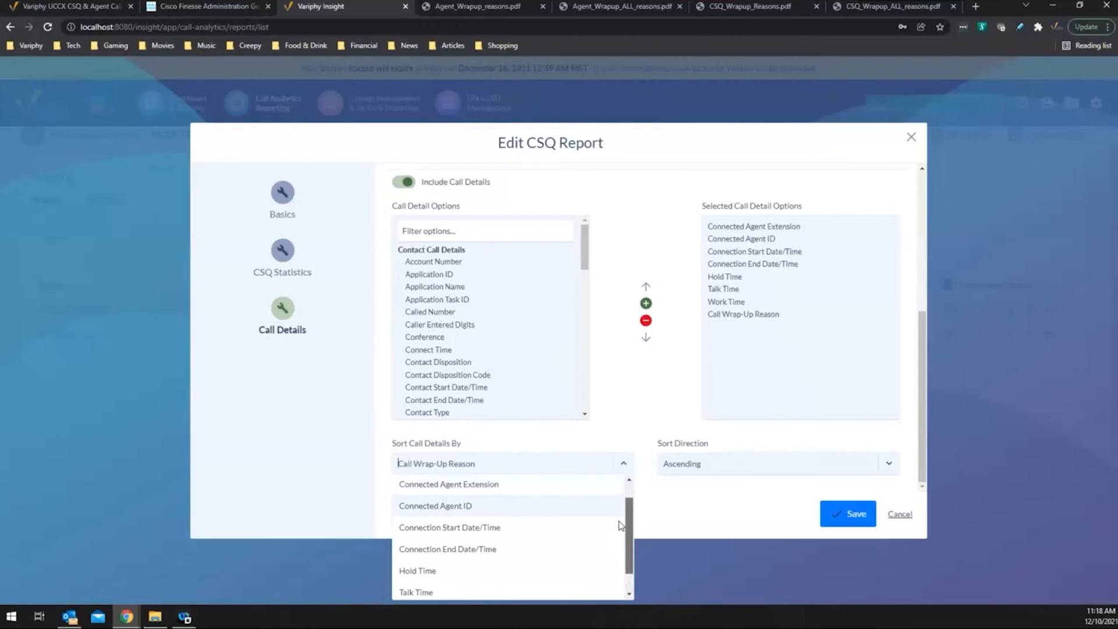
{"action": "left_click", "coordinate": [667, 505]}
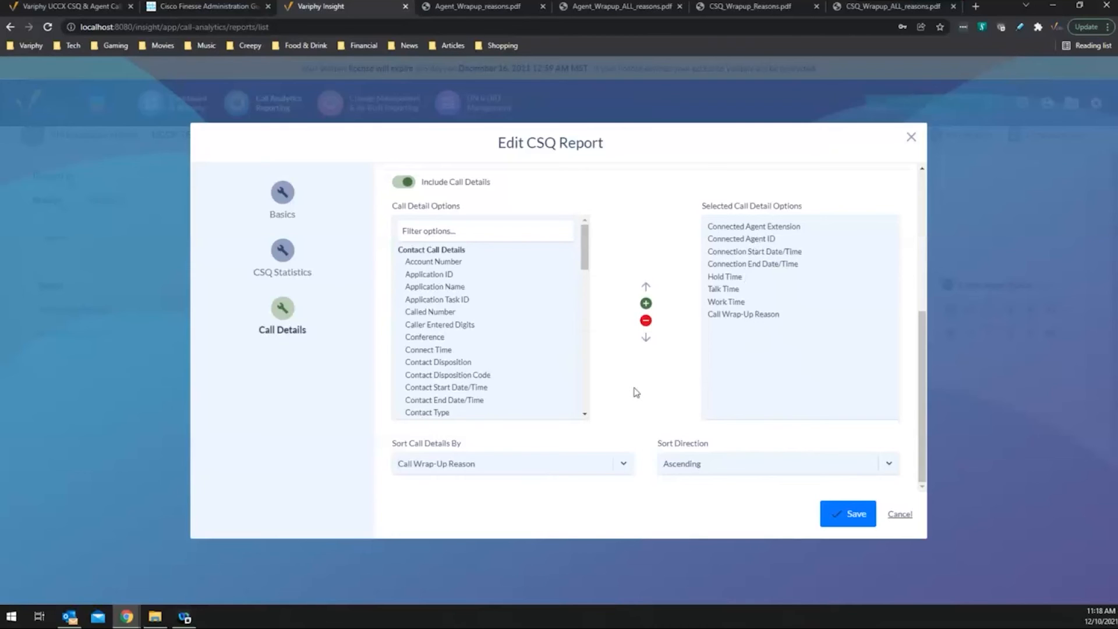
{"action": "left_click", "coordinate": [898, 515]}
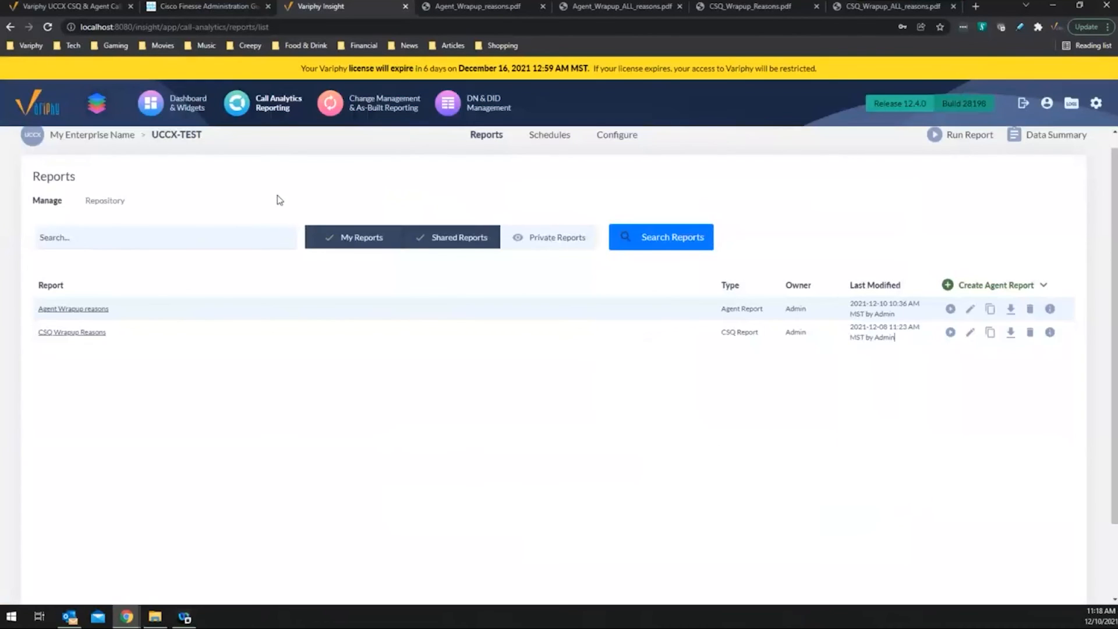
Compare the summary row of the CSQ WU Reason - ALL dashboard widget with the call details count in CSQ_Wrapup_ALL_reasons.pdf.
{"action": "left_click", "coordinate": [182, 107]}
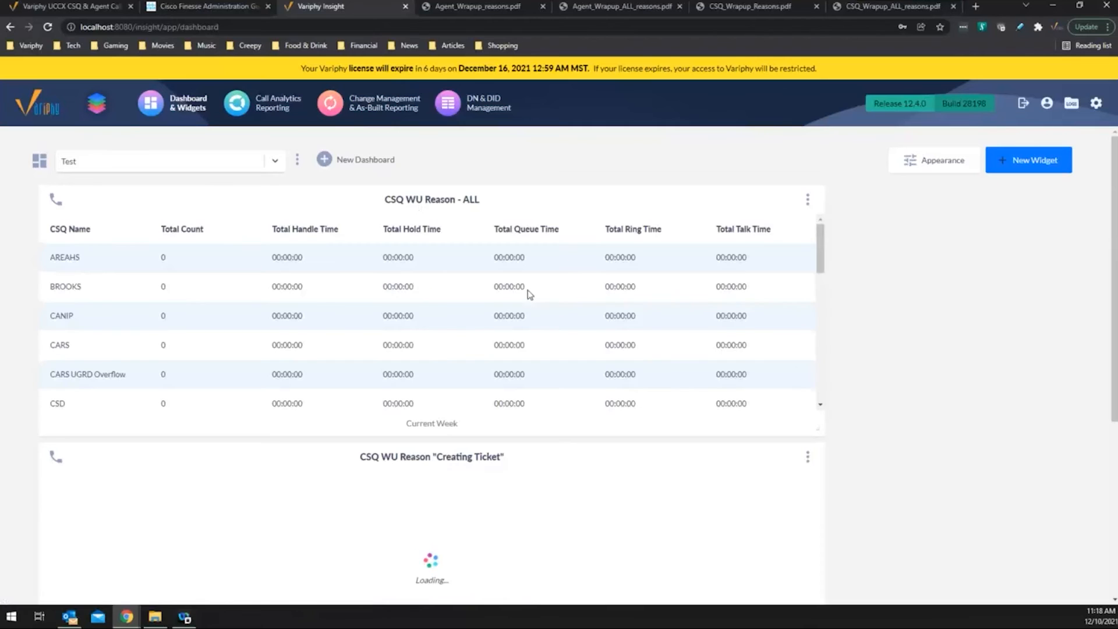
{"action": "left_click_drag", "start_coordinate": [825, 248], "coordinate": [819, 384]}
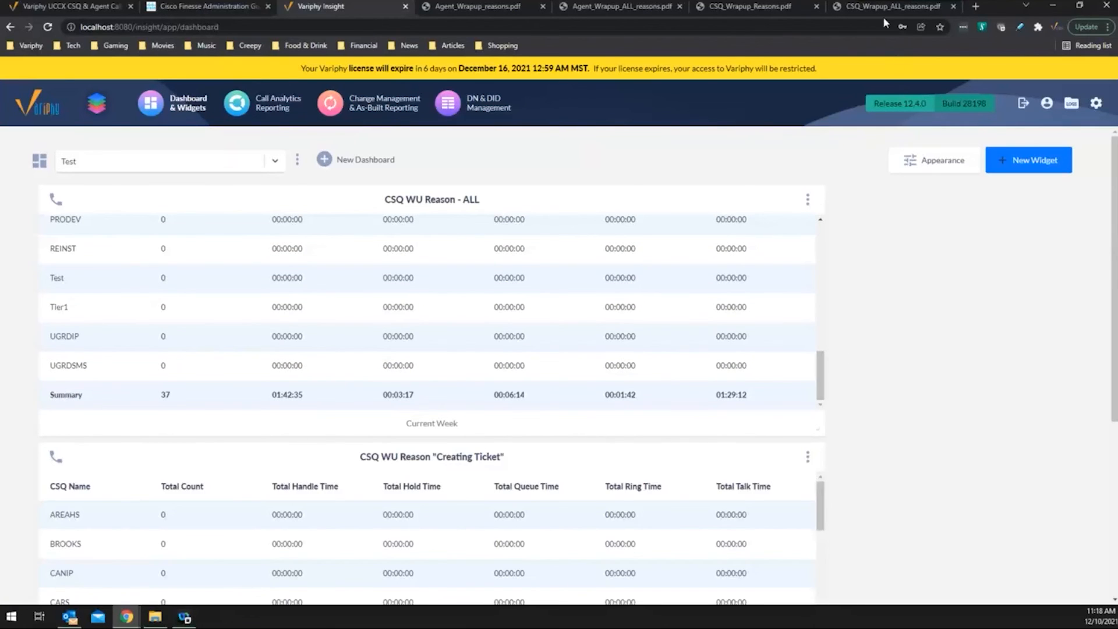
{"action": "left_click", "coordinate": [850, 7]}
{"action": "scroll", "coordinate": [777, 349], "scroll_direction": "down", "scroll_amount": 20}
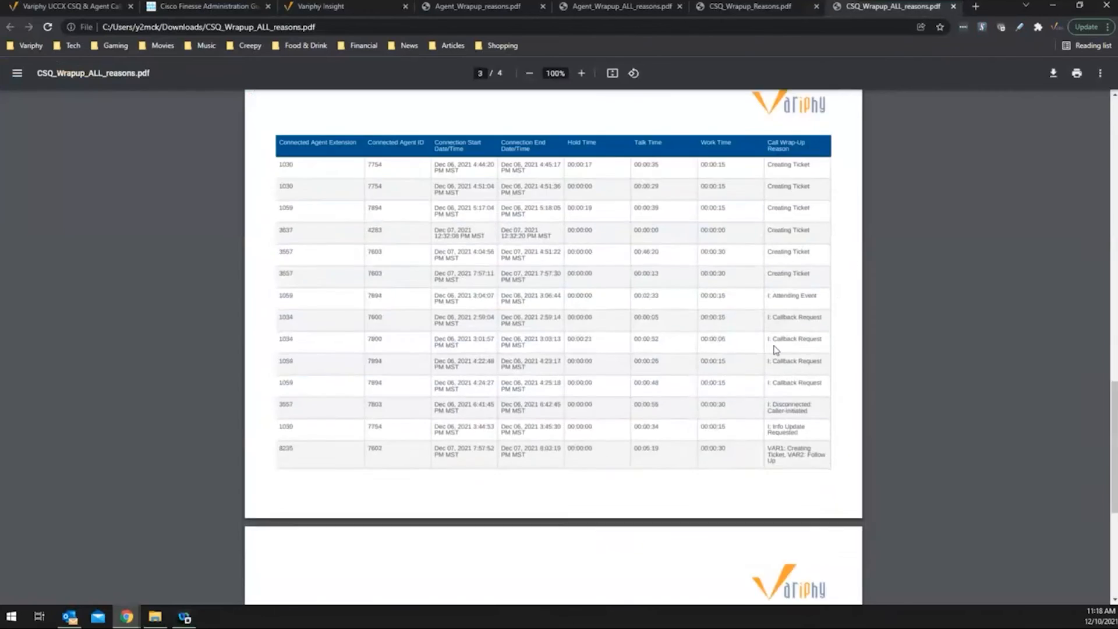
{"action": "scroll", "coordinate": [744, 344], "scroll_direction": "up", "scroll_amount": 20}
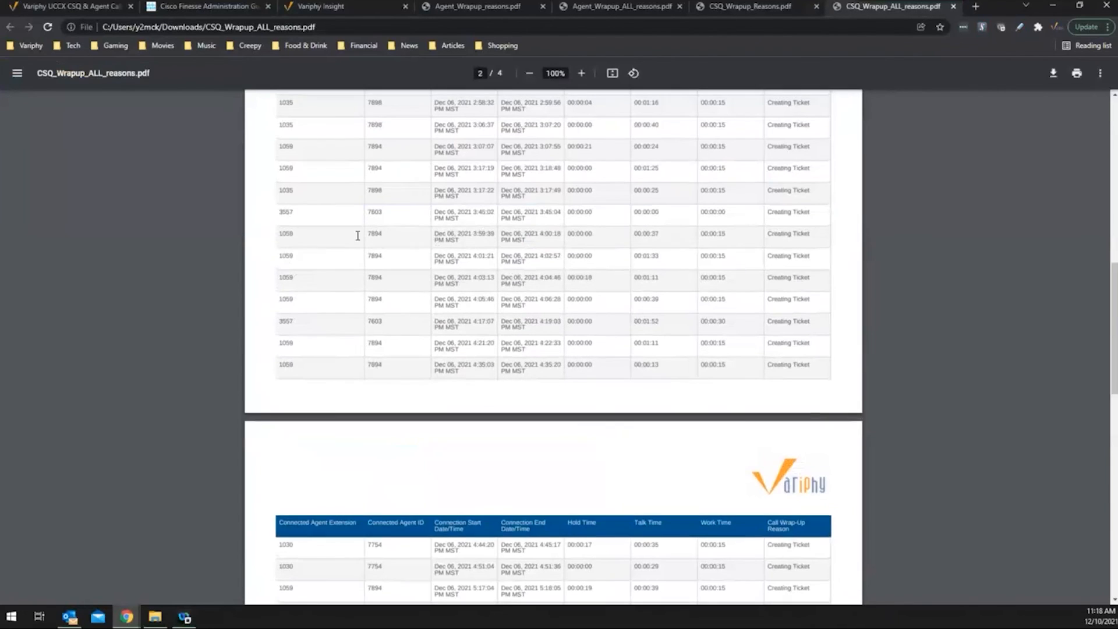
{"action": "scroll", "coordinate": [372, 230], "scroll_direction": "up", "scroll_amount": 7}
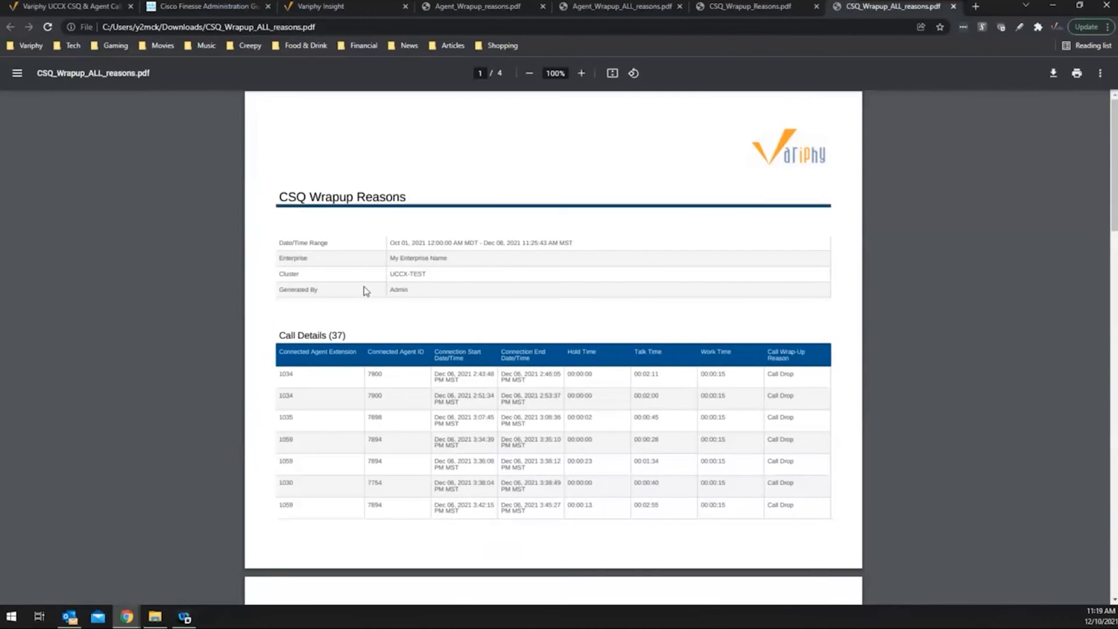
Compare the call details count in CSQ_Wrapup_Reasons.pdf with the summary row of the CSQ WU Reason "Creating Ticket" dashboard widget.
{"action": "left_click", "coordinate": [743, 8]}
{"action": "scroll", "coordinate": [769, 277], "scroll_direction": "up", "scroll_amount": 6}
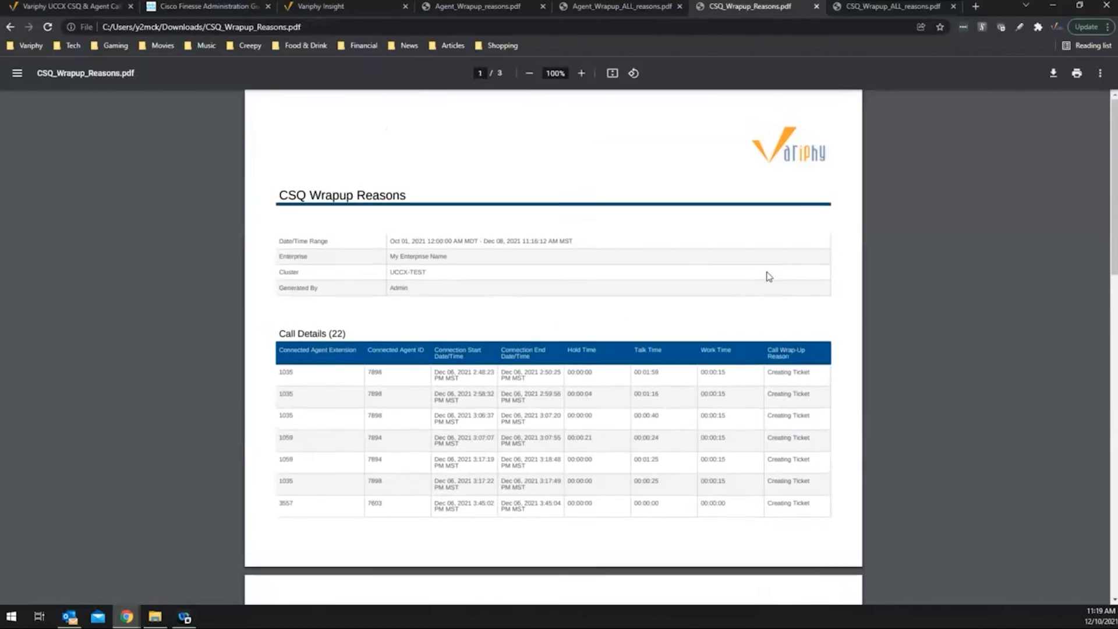
{"action": "scroll", "coordinate": [767, 276], "scroll_direction": "down", "scroll_amount": 1}
{"action": "scroll", "coordinate": [767, 276], "scroll_direction": "up", "scroll_amount": 1}
{"action": "left_click", "coordinate": [343, 8]}
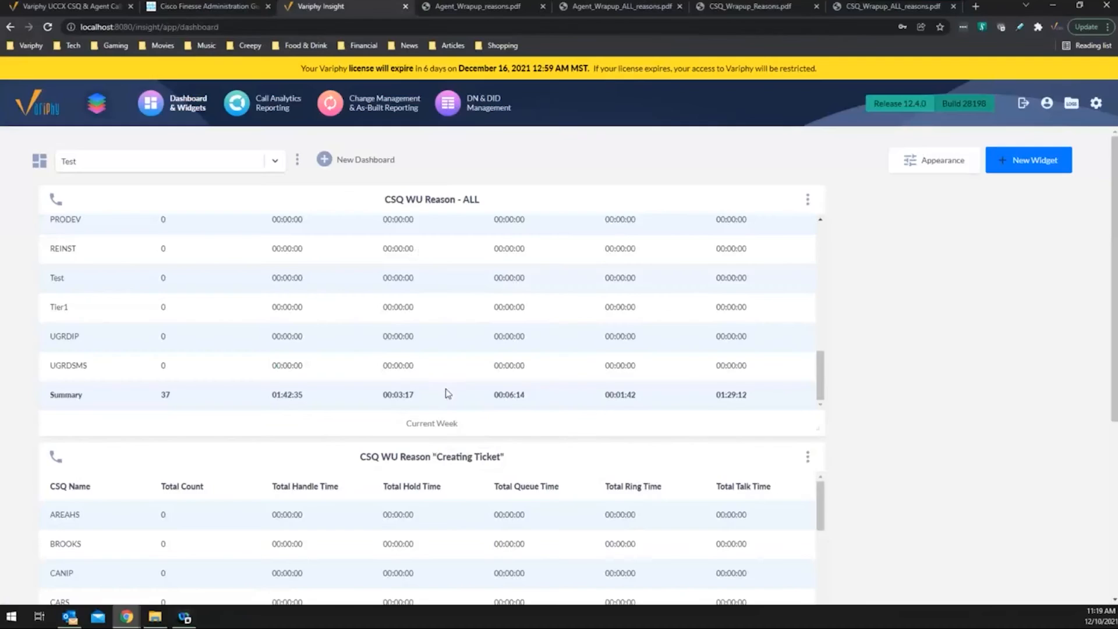
{"action": "scroll", "coordinate": [801, 424], "scroll_direction": "down", "scroll_amount": 3}
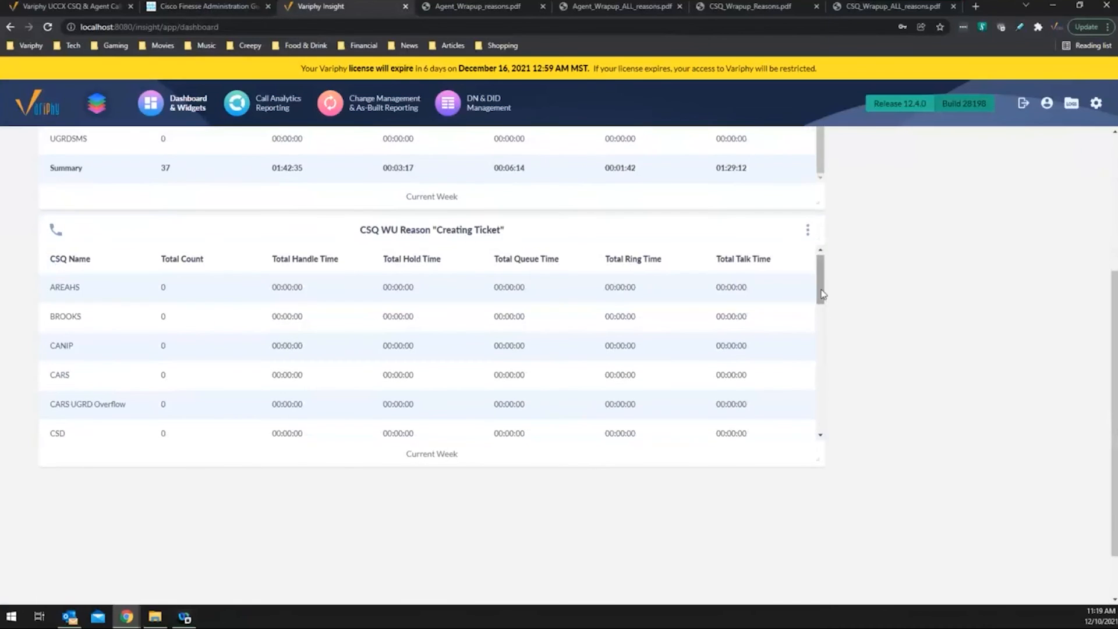
{"action": "scroll", "coordinate": [822, 325], "scroll_direction": "down", "scroll_amount": 5}
{"action": "scroll", "coordinate": [822, 393], "scroll_direction": "down", "scroll_amount": 3}
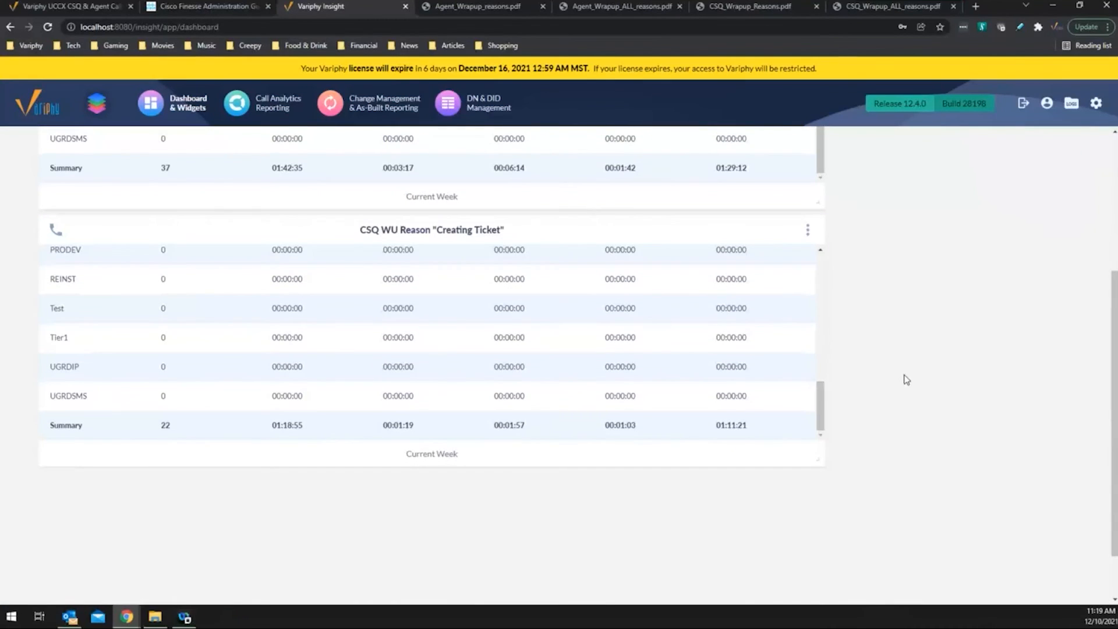
{"action": "scroll", "coordinate": [913, 372], "scroll_direction": "up", "scroll_amount": 4}
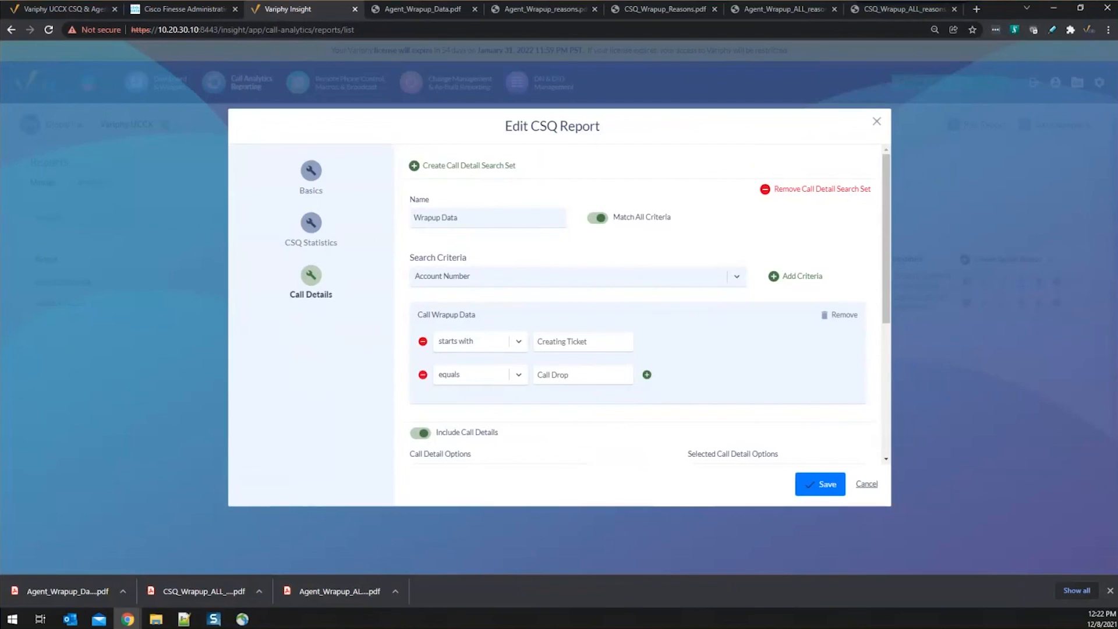
In a new browser tab, go to the User Guides page on variphy.com and open the How to upgrade Variphy article.
{"action": "left_click", "coordinate": [974, 9]}
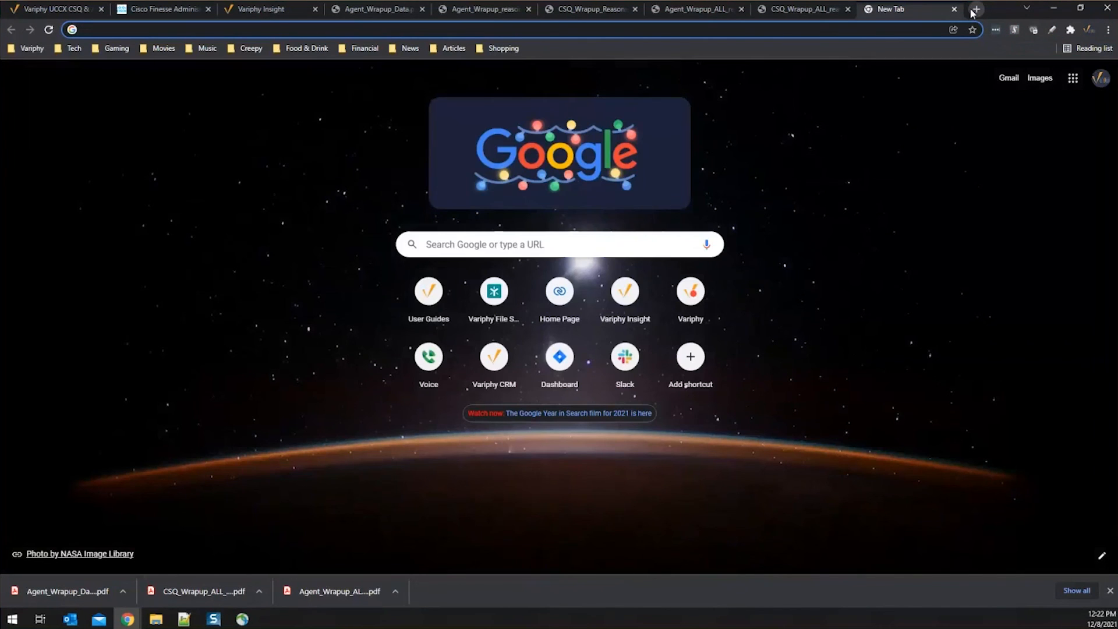
{"action": "type", "text": "variphy.com"}
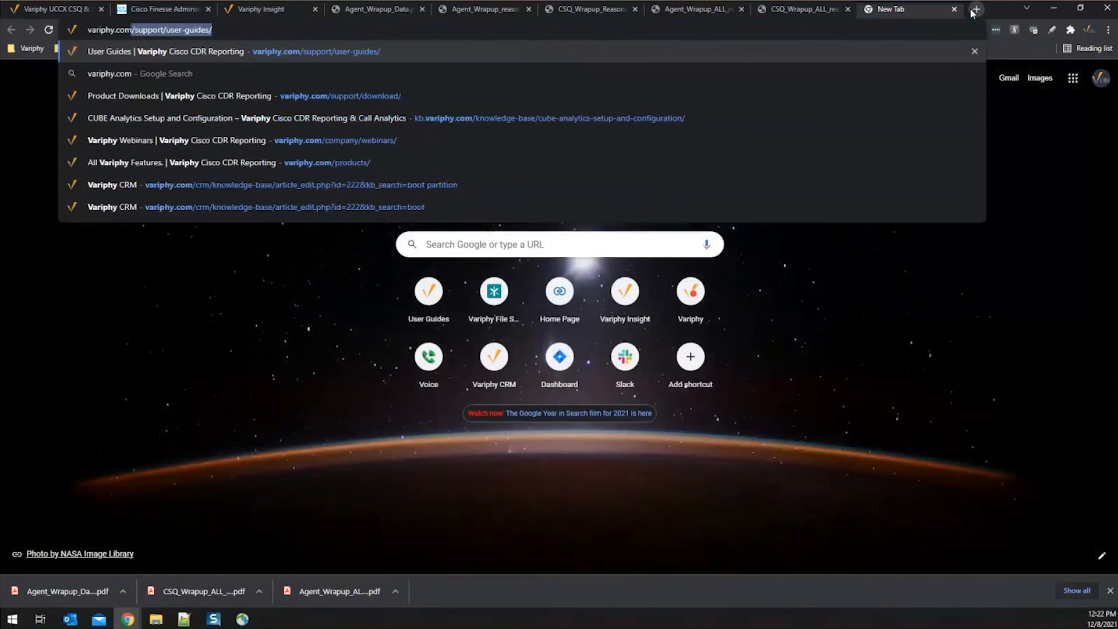
{"action": "key", "text": "Return"}
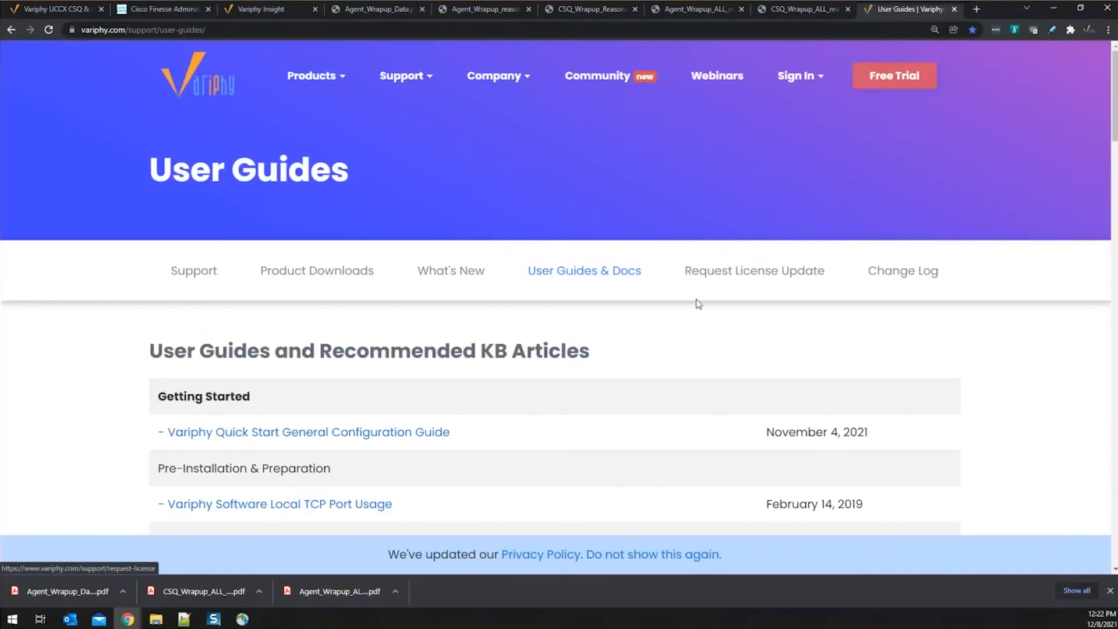
{"action": "scroll", "coordinate": [921, 333], "scroll_direction": "down", "scroll_amount": 3}
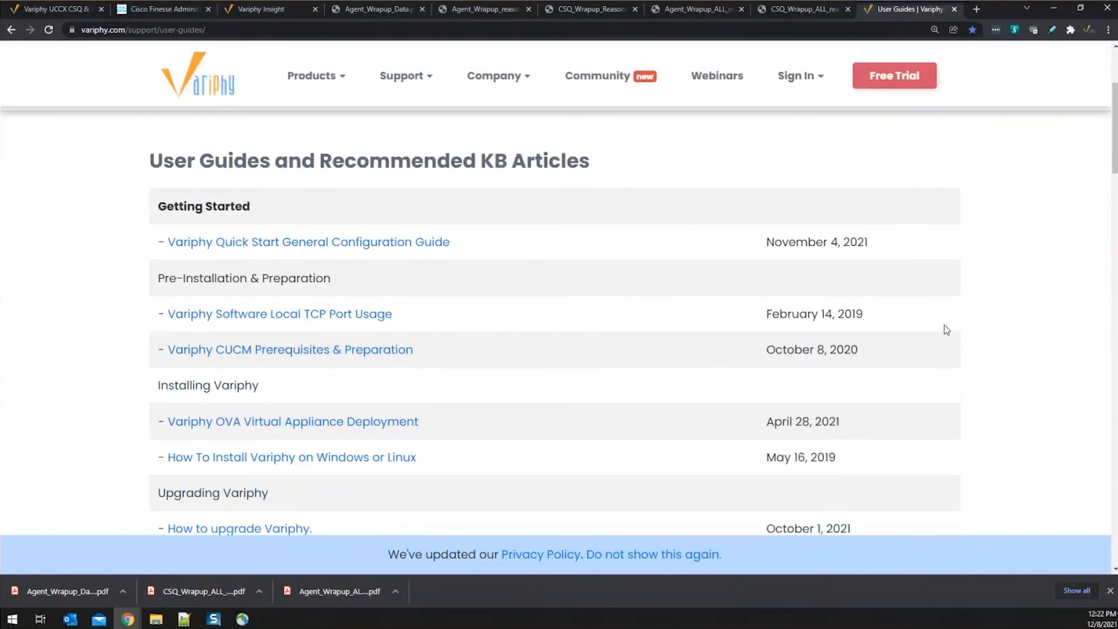
{"action": "scroll", "coordinate": [946, 329], "scroll_direction": "down", "scroll_amount": 1}
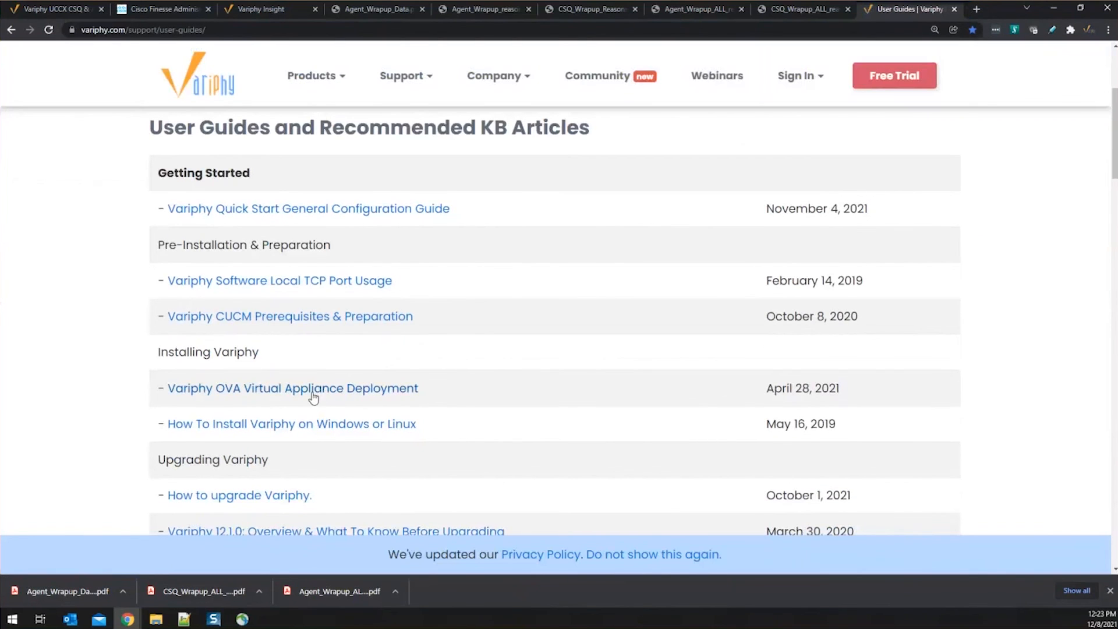
{"action": "scroll", "coordinate": [419, 397], "scroll_direction": "down", "scroll_amount": 2}
{"action": "scroll", "coordinate": [256, 373], "scroll_direction": "down", "scroll_amount": 1}
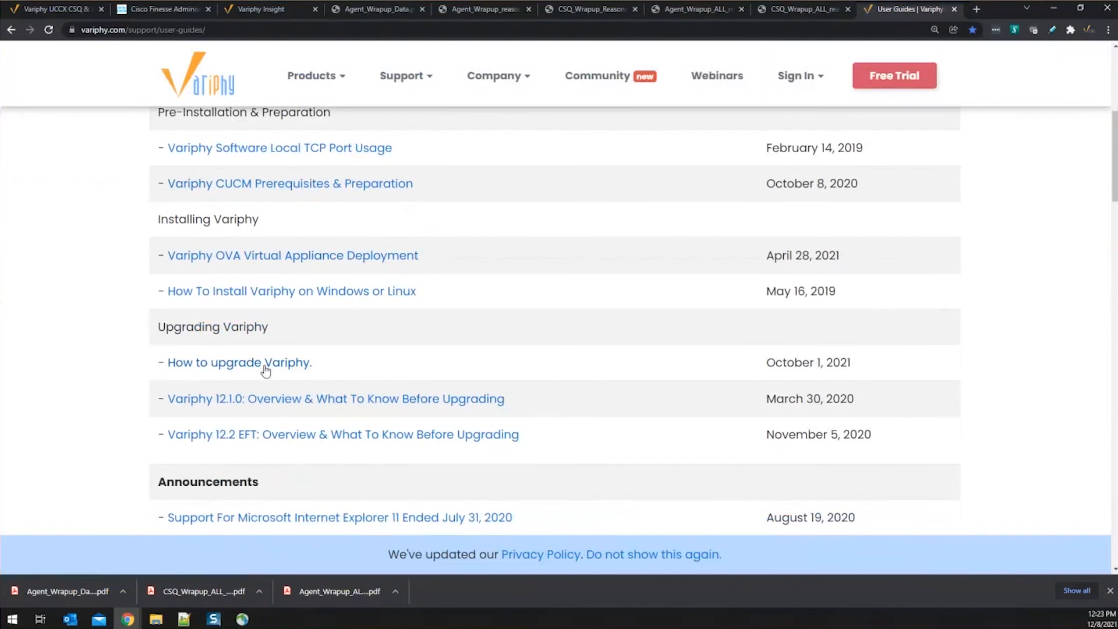
{"action": "left_click", "coordinate": [265, 364]}
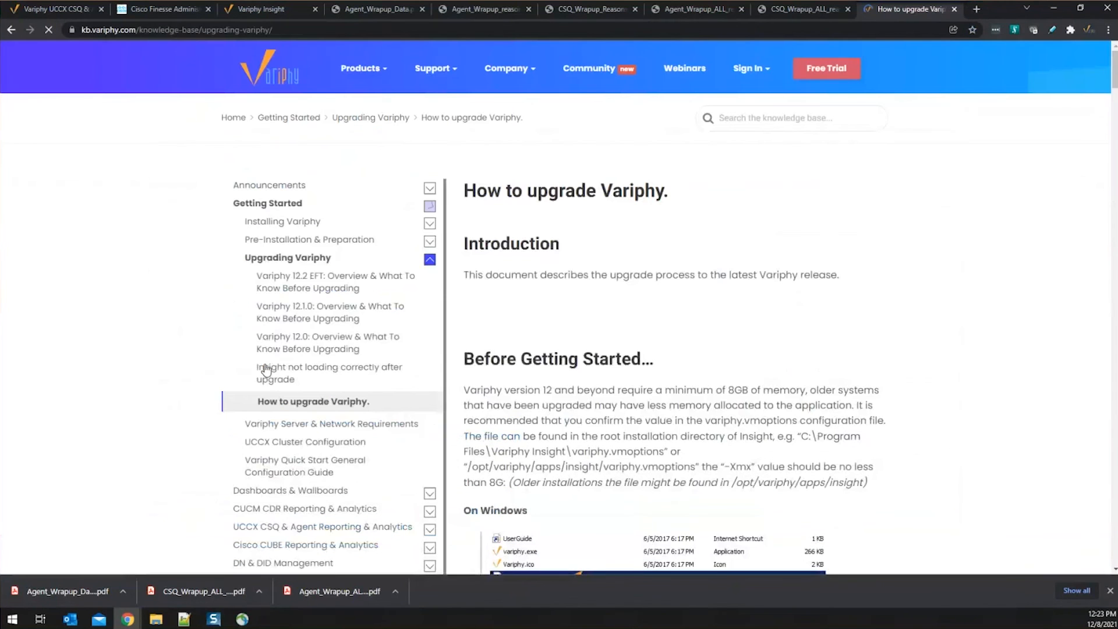
Examine the How to upgrade Variphy article, including its memory prerequisites and the upgrade steps per operating system.
{"action": "scroll", "coordinate": [1015, 374], "scroll_direction": "down", "scroll_amount": 10}
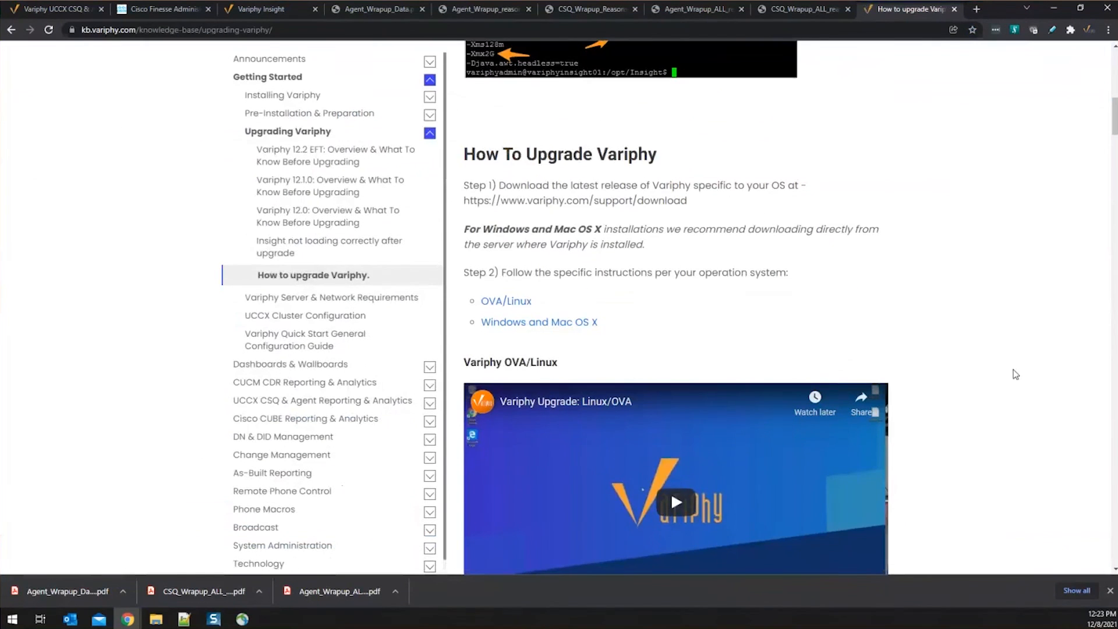
{"action": "scroll", "coordinate": [1016, 373], "scroll_direction": "up", "scroll_amount": 8}
{"action": "scroll", "coordinate": [1015, 374], "scroll_direction": "up", "scroll_amount": 3}
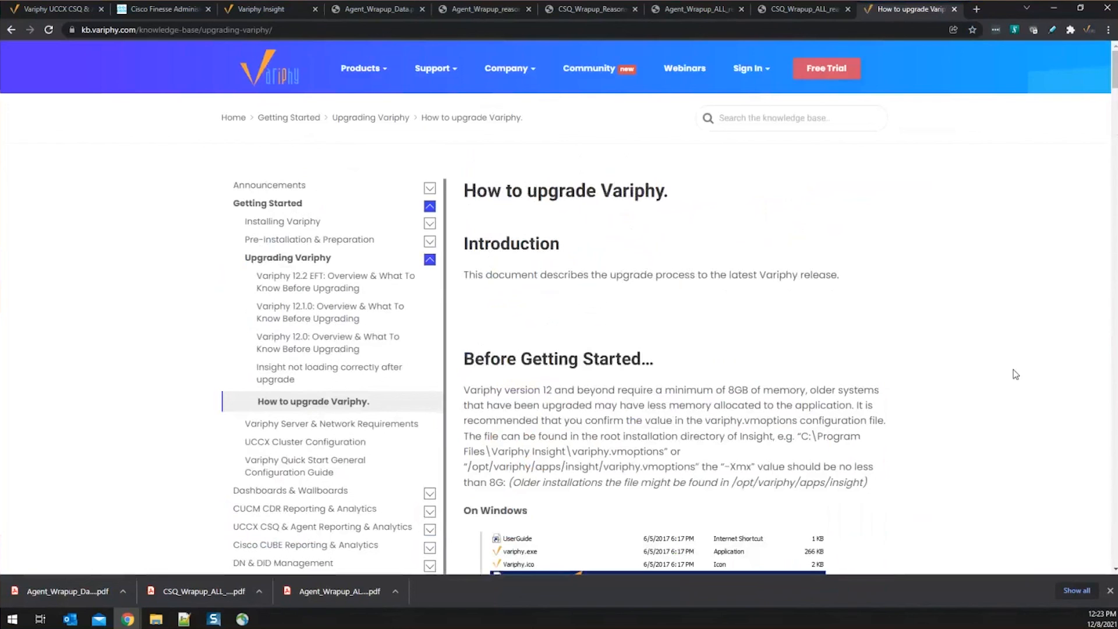
{"action": "scroll", "coordinate": [1015, 374], "scroll_direction": "down", "scroll_amount": 10}
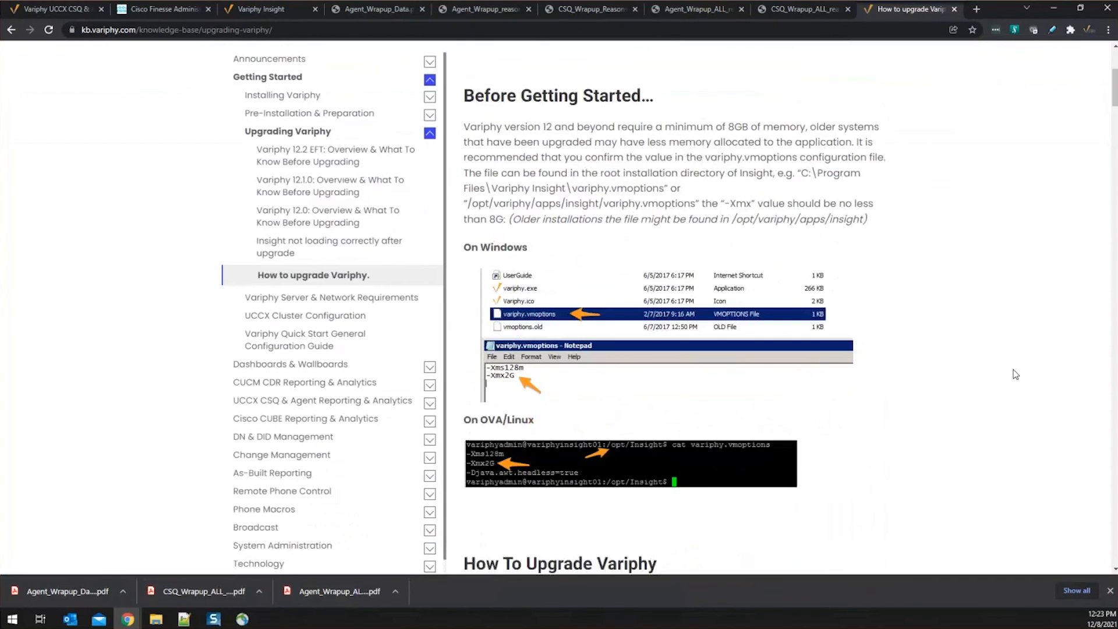
{"action": "scroll", "coordinate": [1015, 374], "scroll_direction": "up", "scroll_amount": 6}
{"action": "scroll", "coordinate": [1015, 374], "scroll_direction": "up", "scroll_amount": 3}
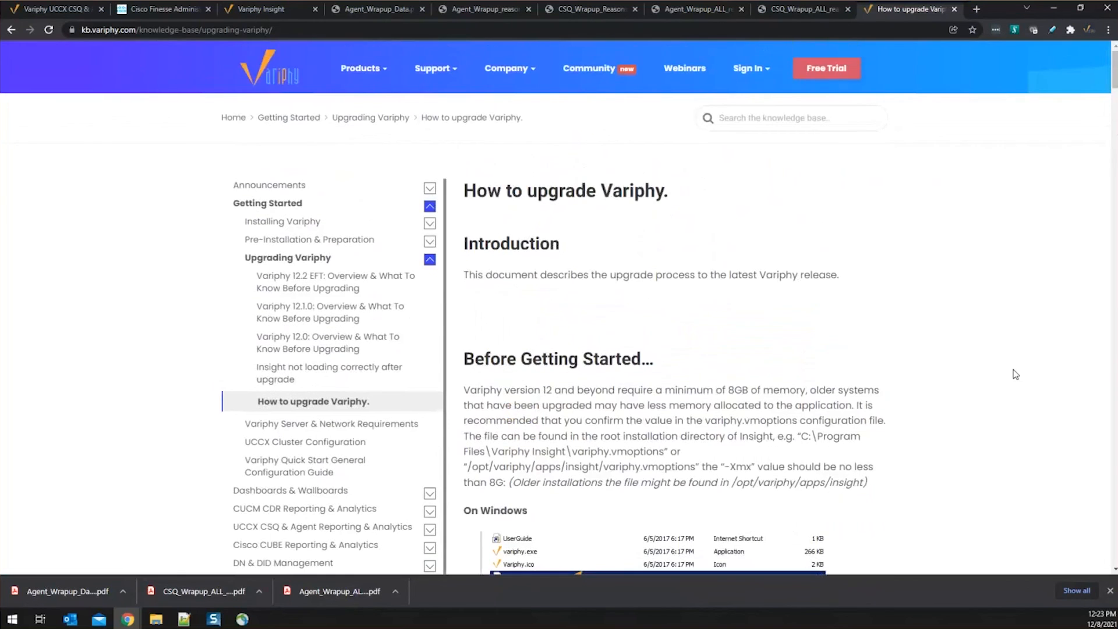
{"action": "scroll", "coordinate": [1015, 374], "scroll_direction": "down", "scroll_amount": 6}
{"action": "scroll", "coordinate": [1015, 374], "scroll_direction": "up", "scroll_amount": 6}
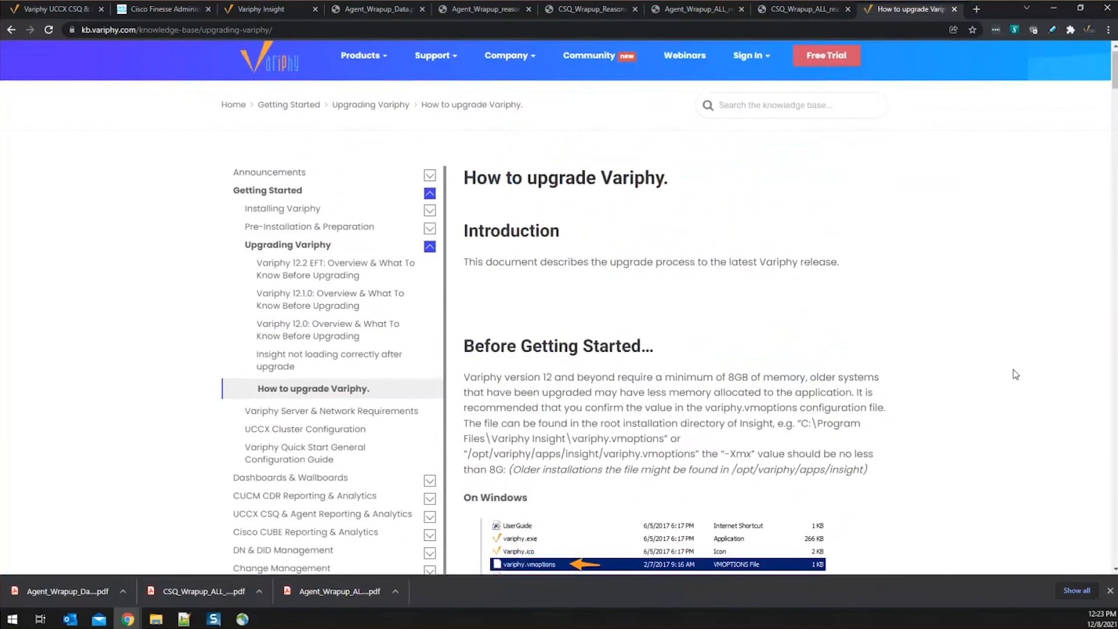